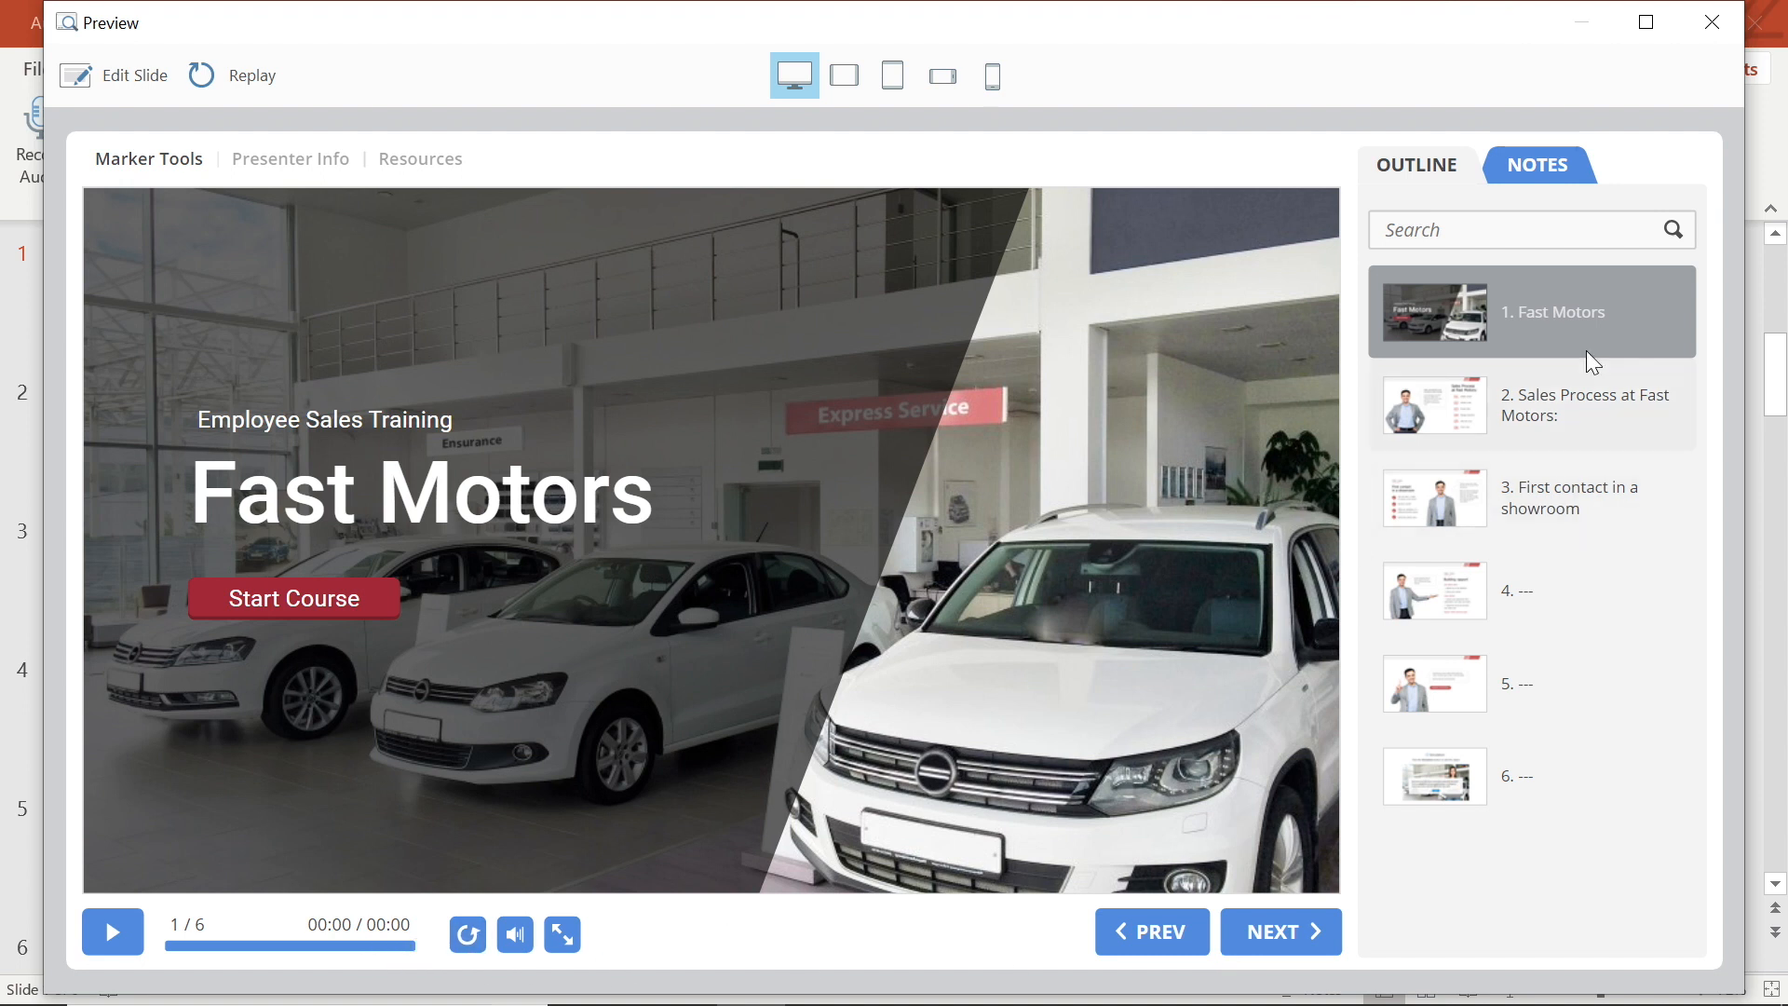
Close the course preview and open the player customization settings.
click(1715, 23)
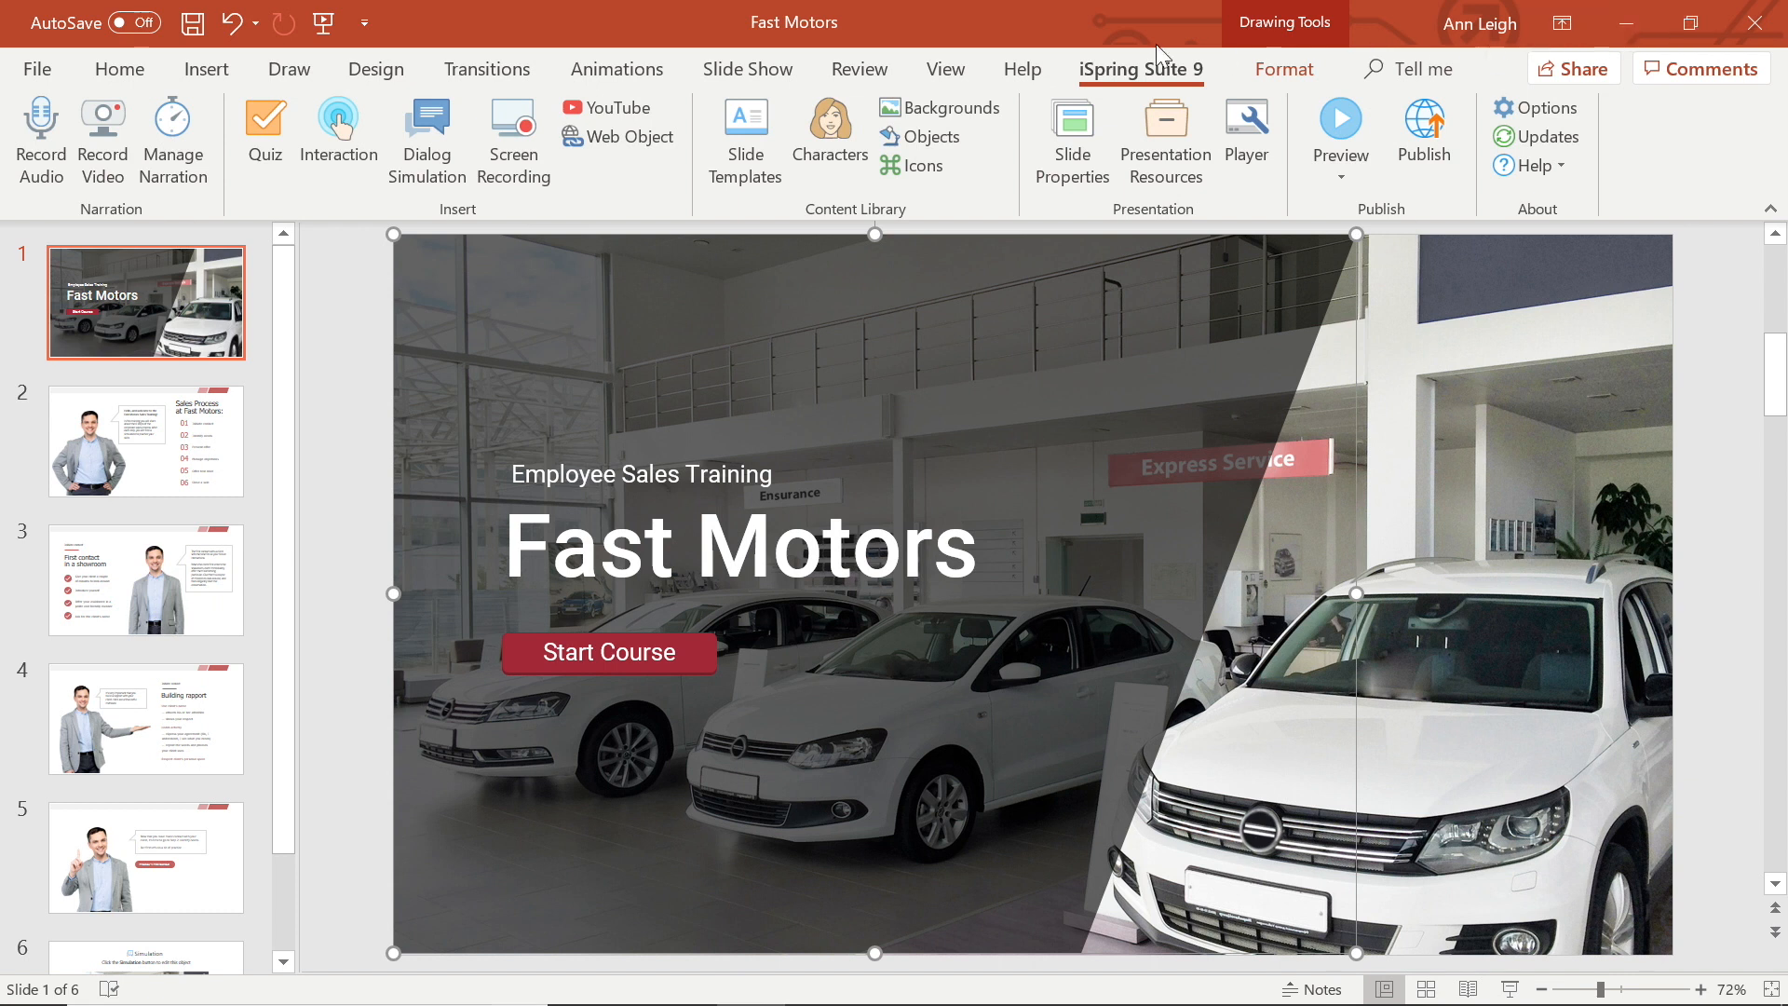
click(1253, 140)
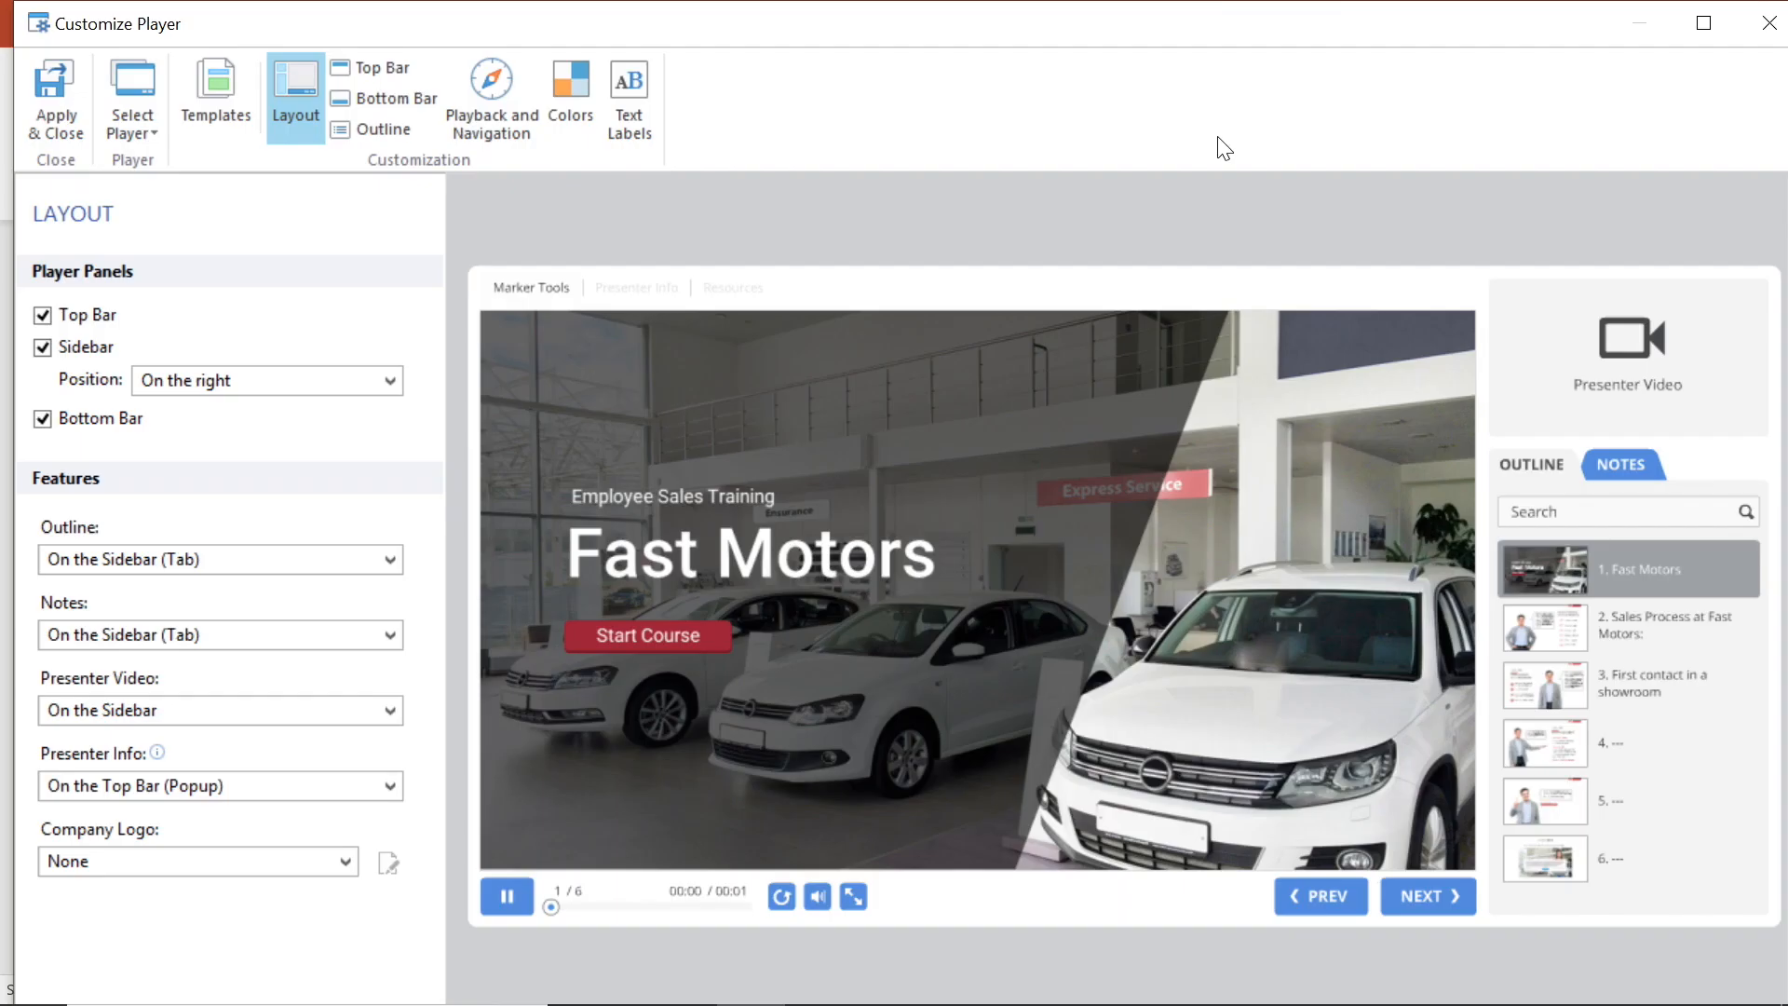
Try the Video Lecture and None (Slide Only) players, including the slide-only restart options, and switch back to the Universal player.
click(136, 131)
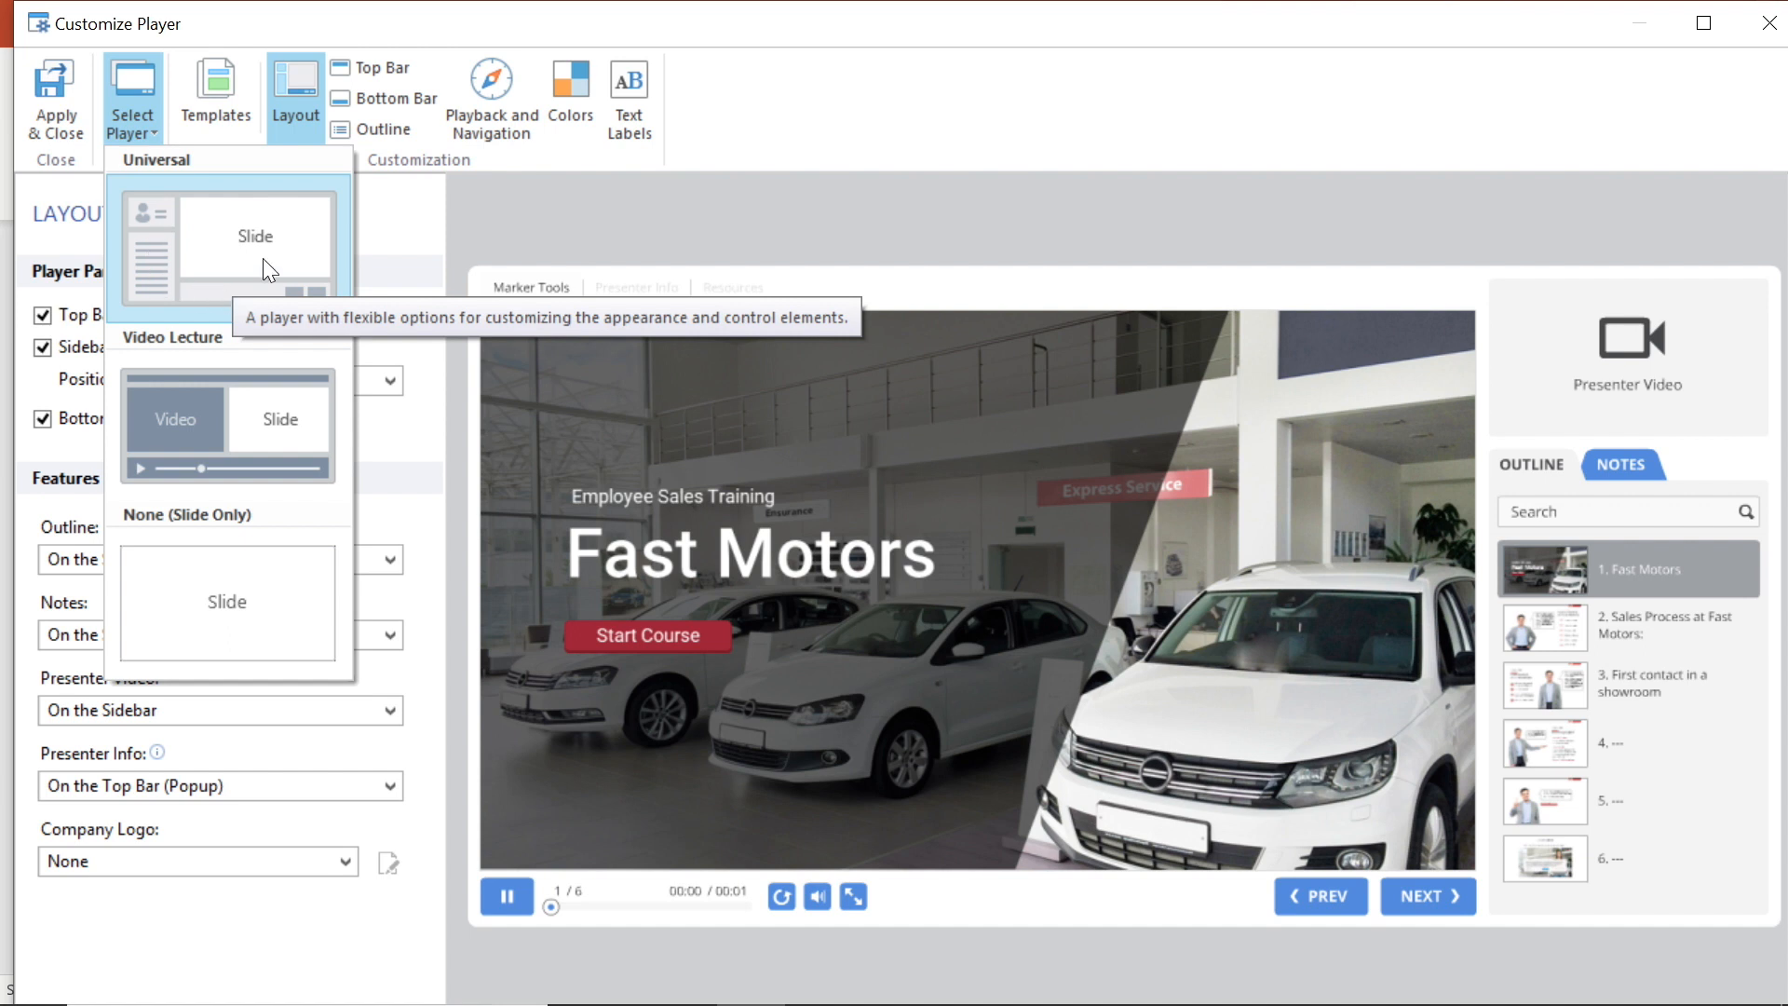
click(217, 442)
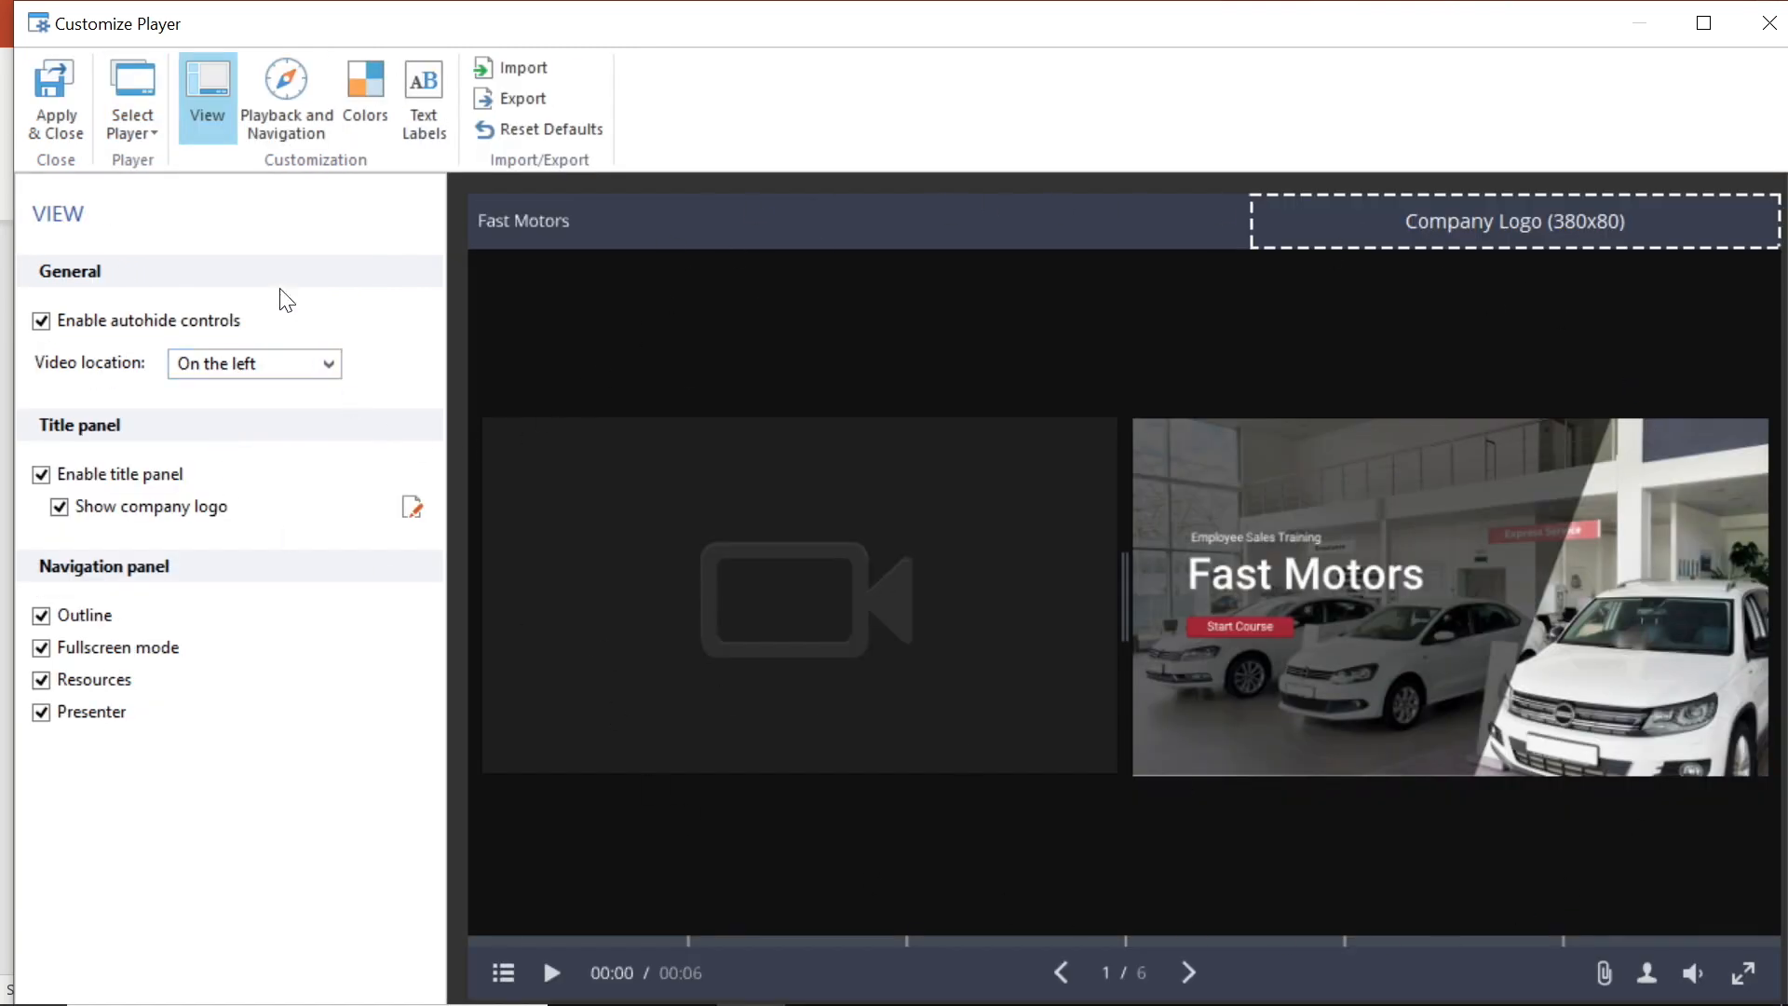
click(140, 108)
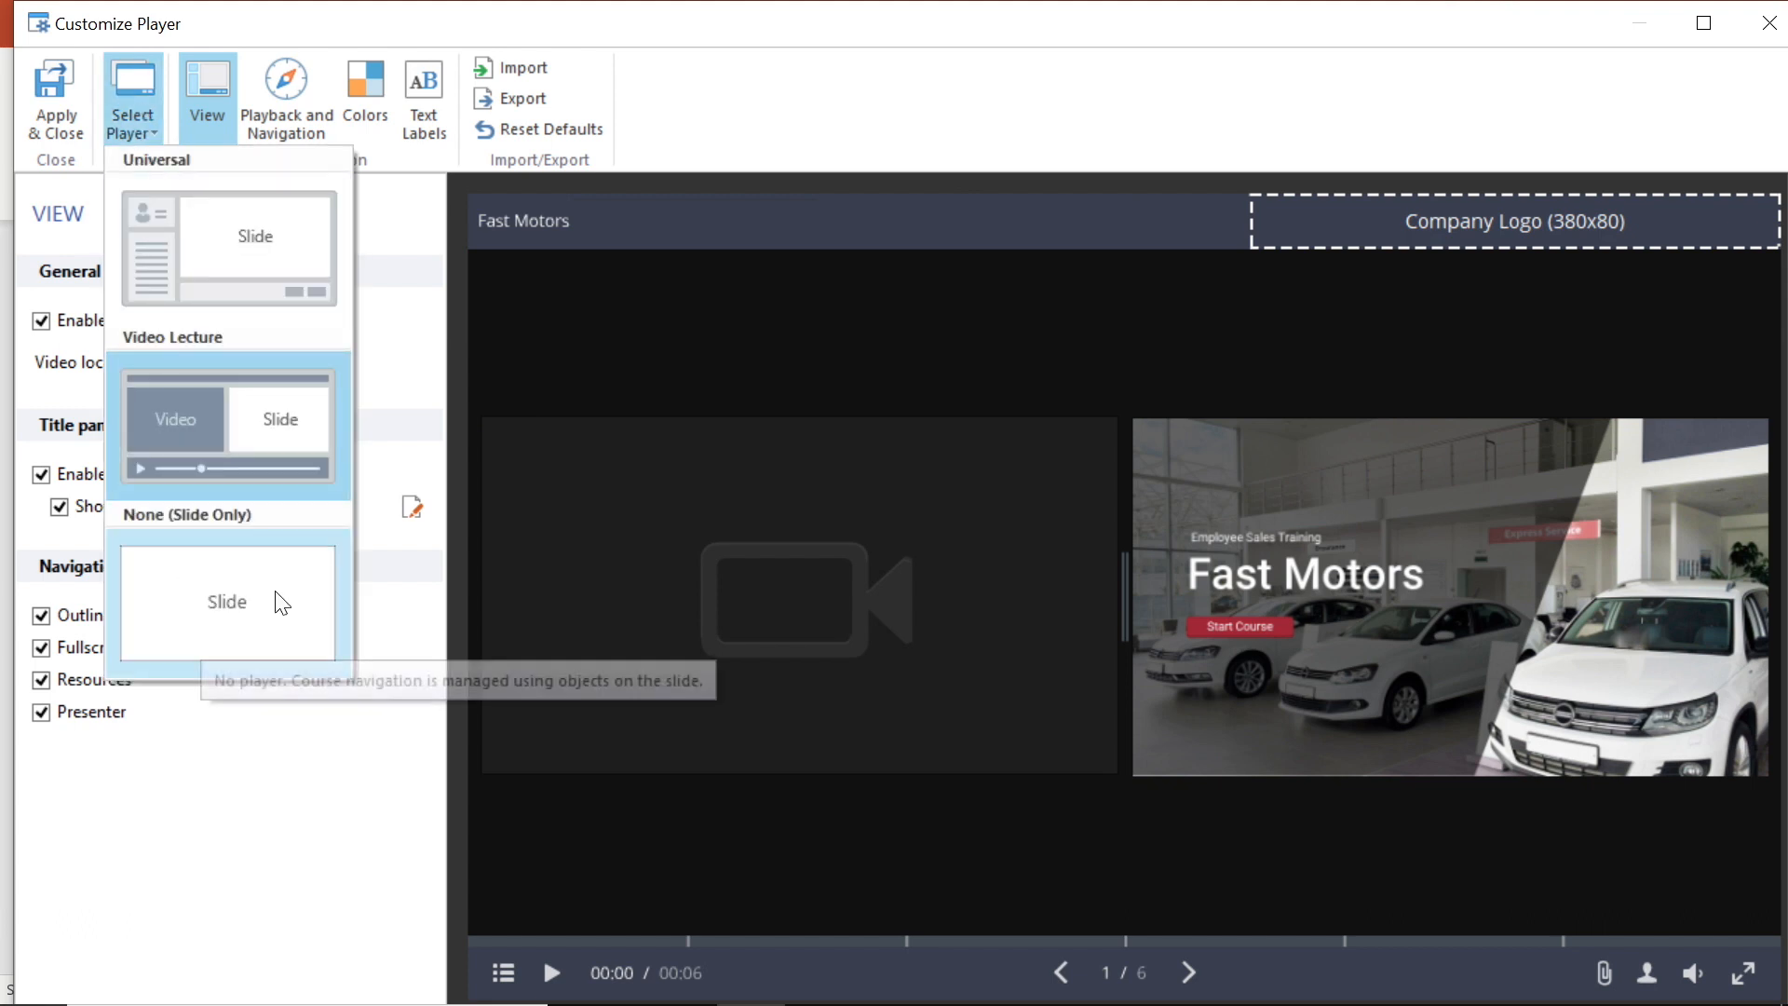
click(199, 583)
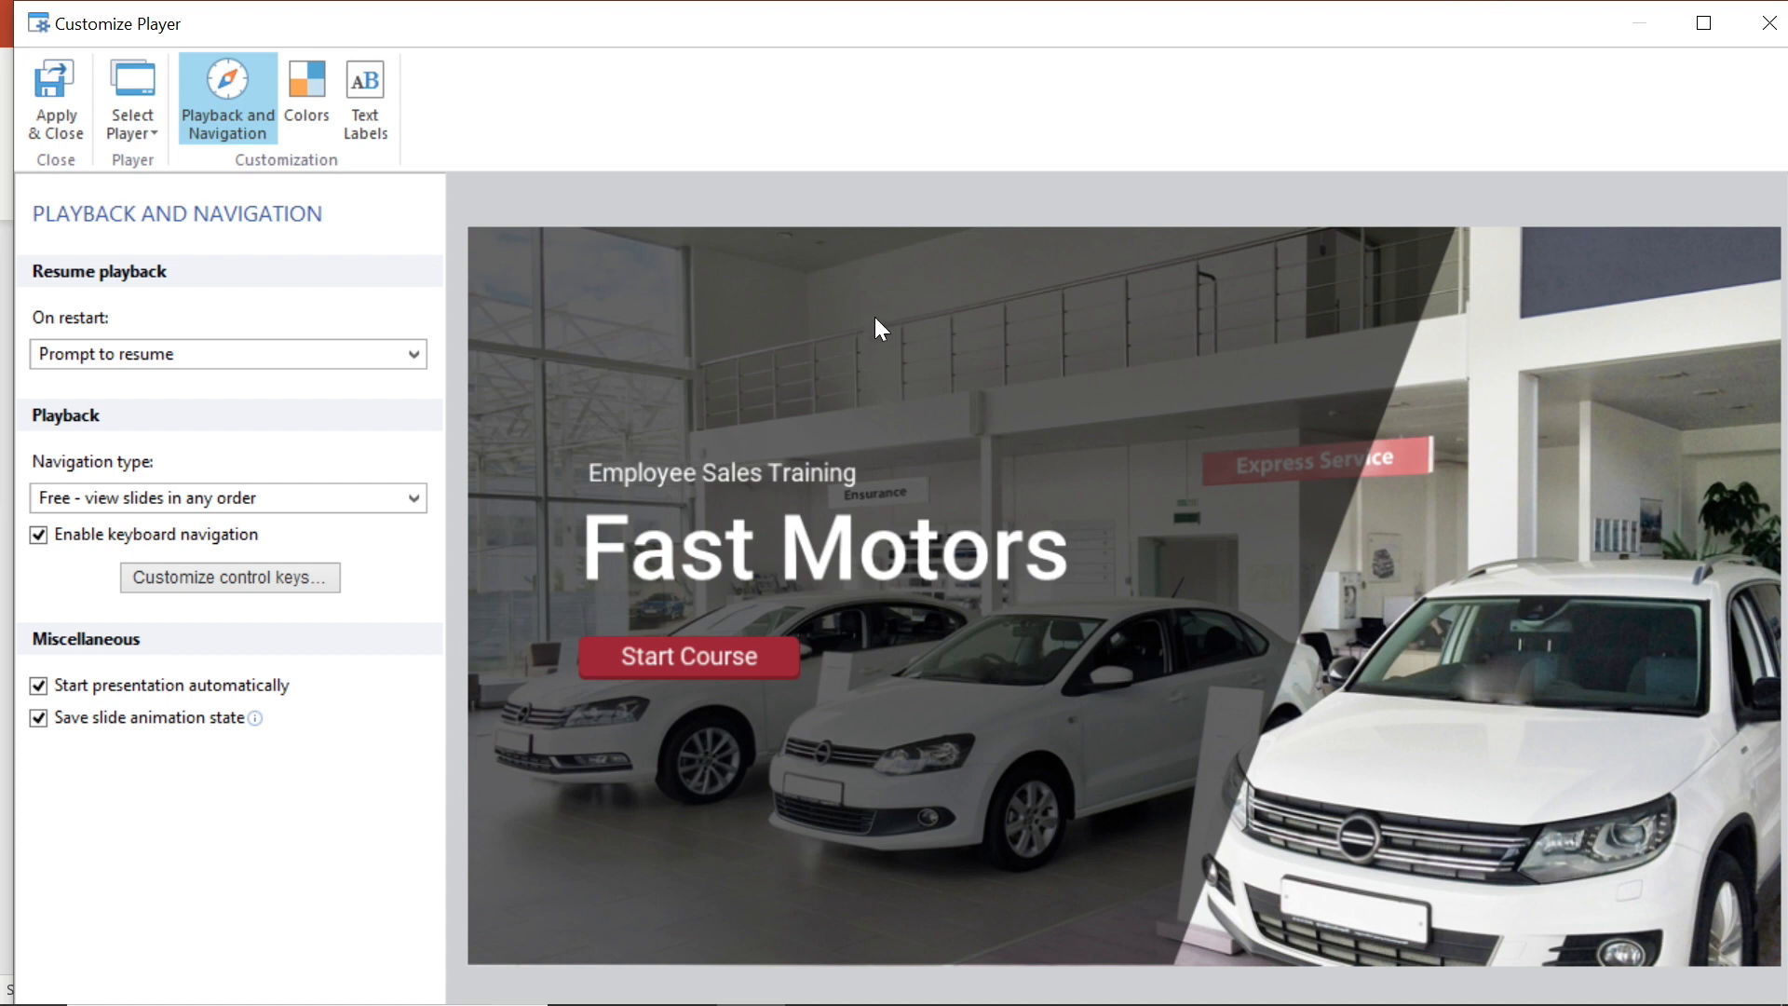
click(410, 355)
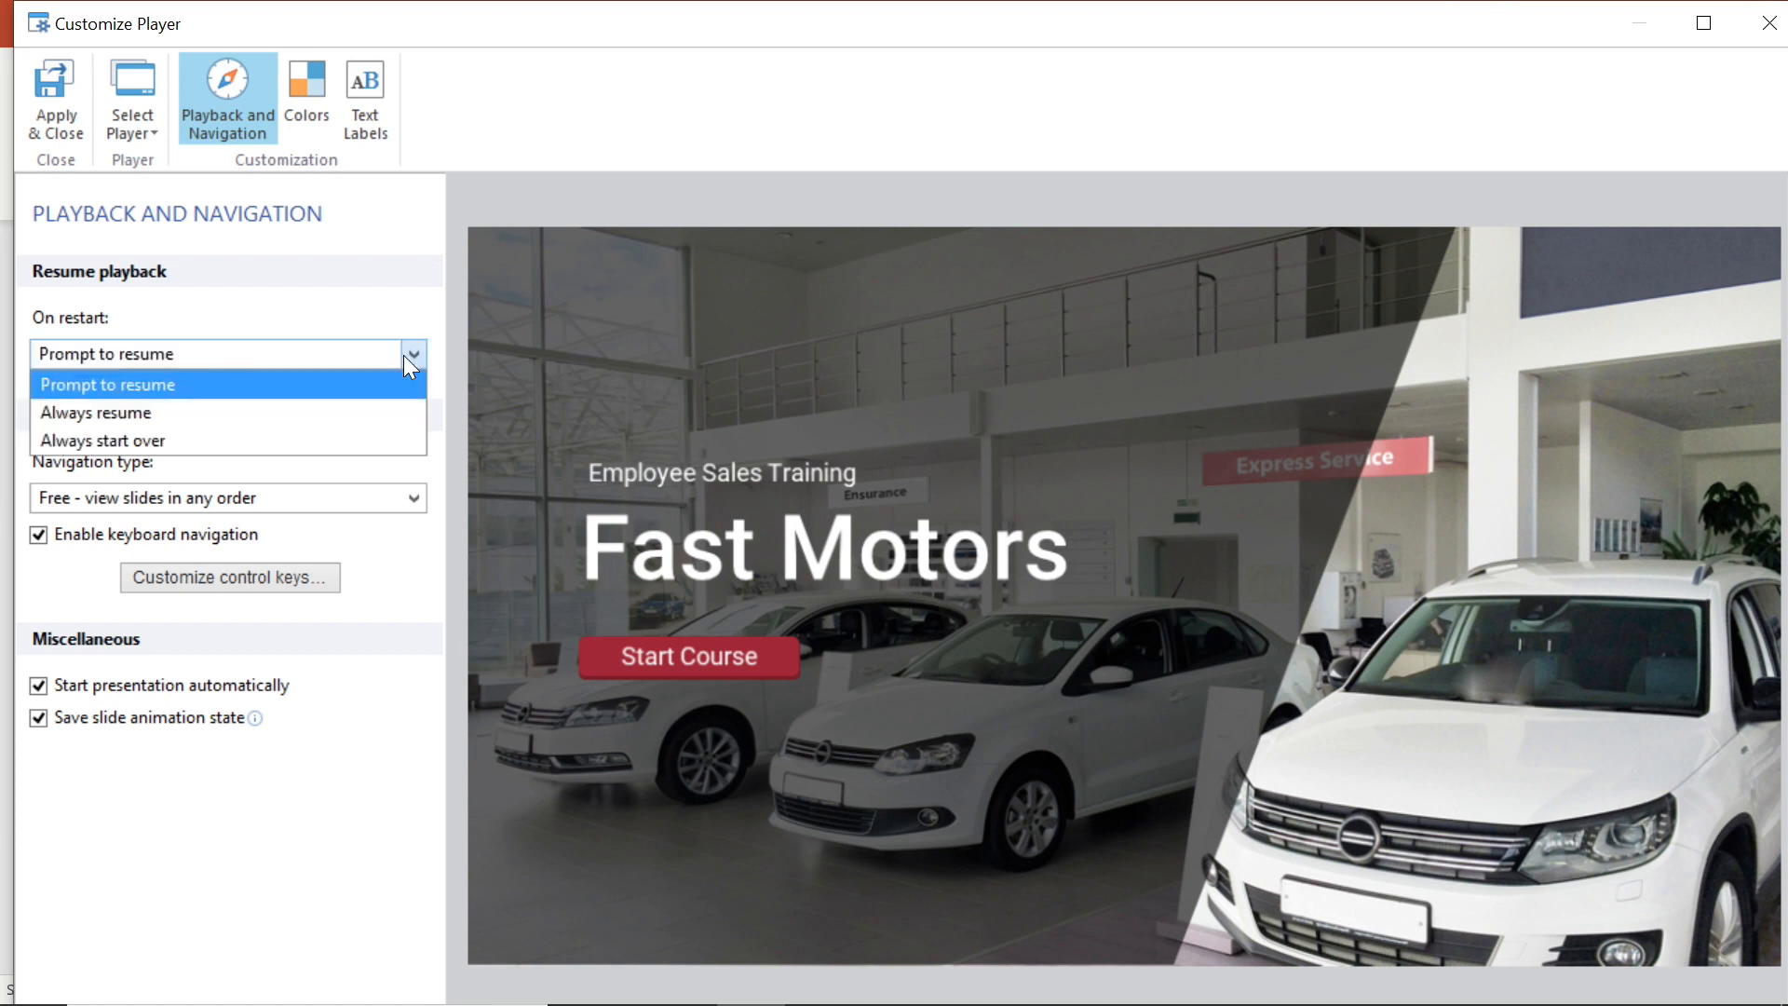
click(334, 380)
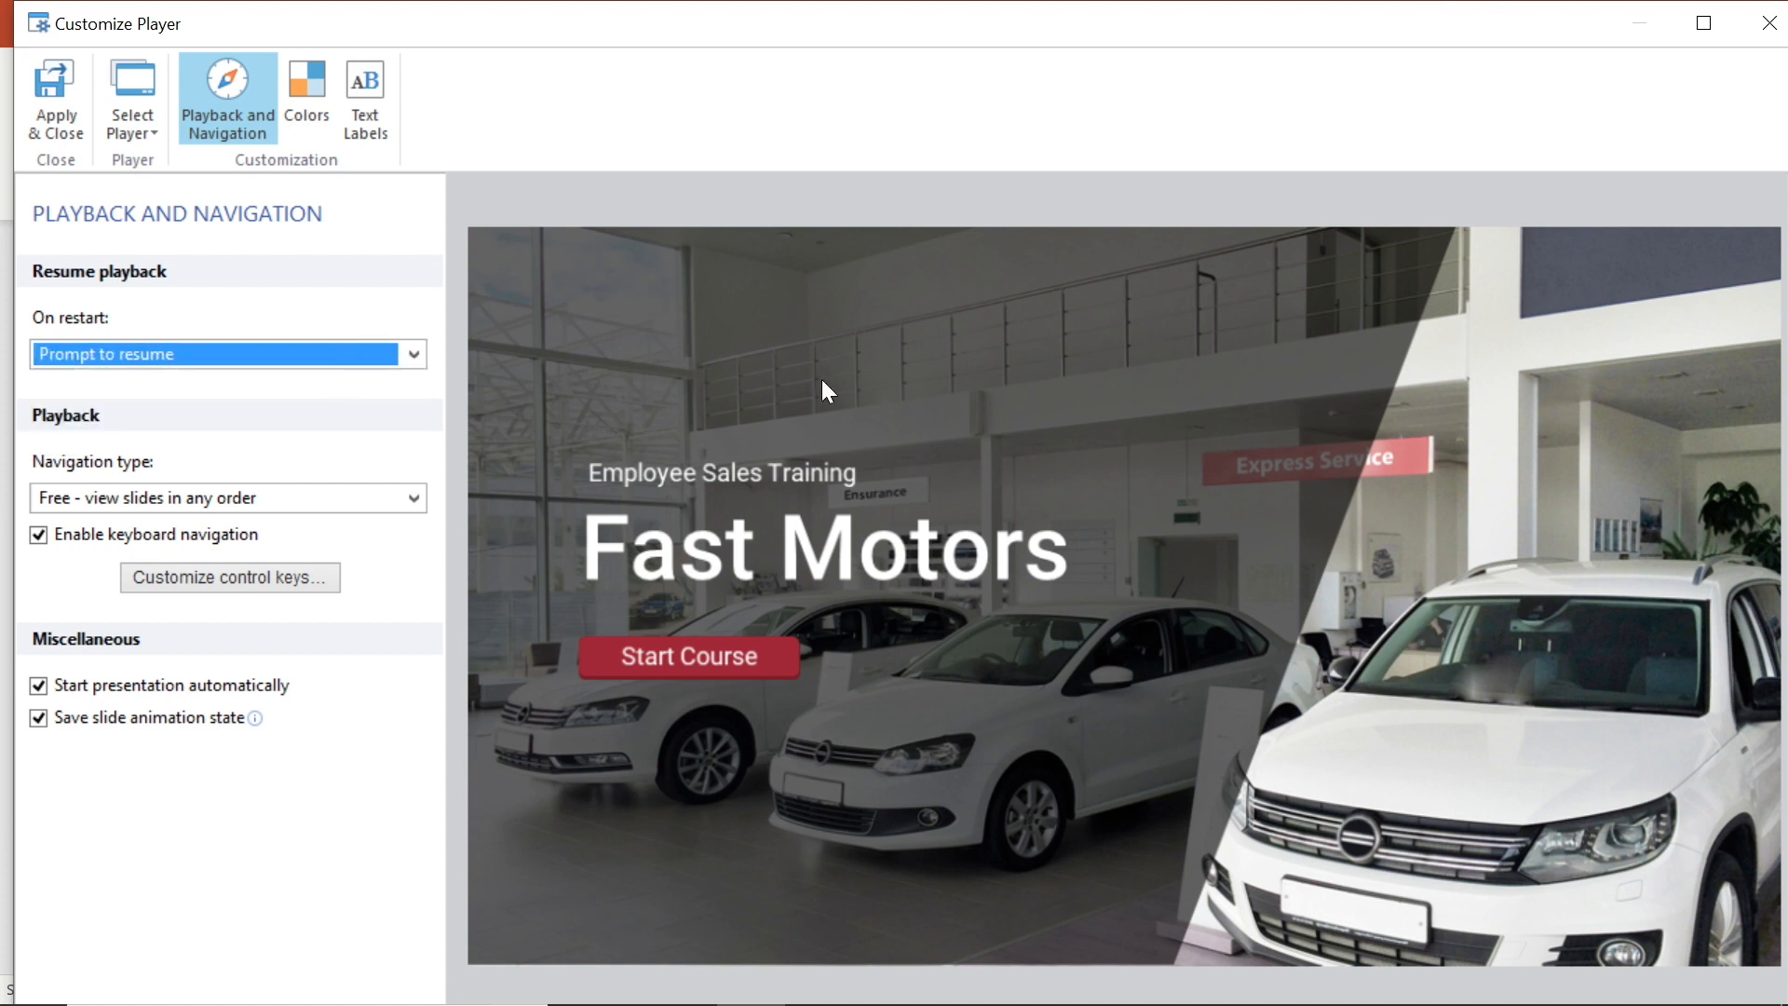
click(1319, 256)
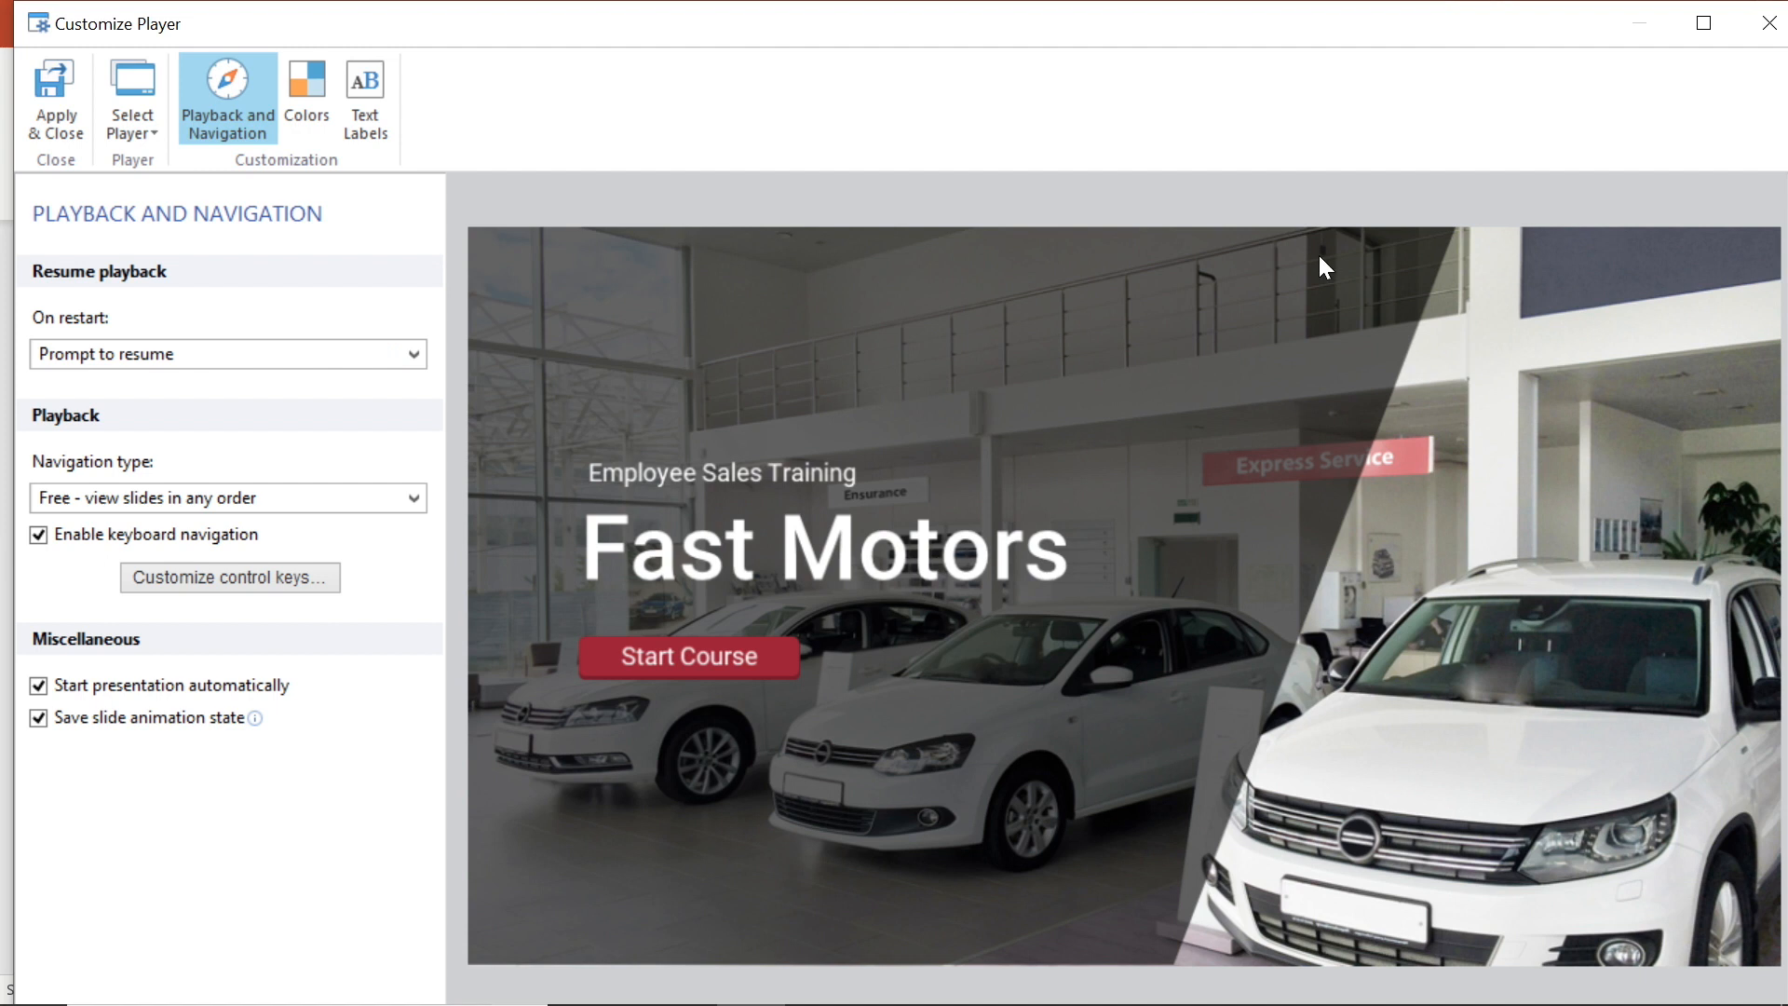
click(148, 125)
click(206, 263)
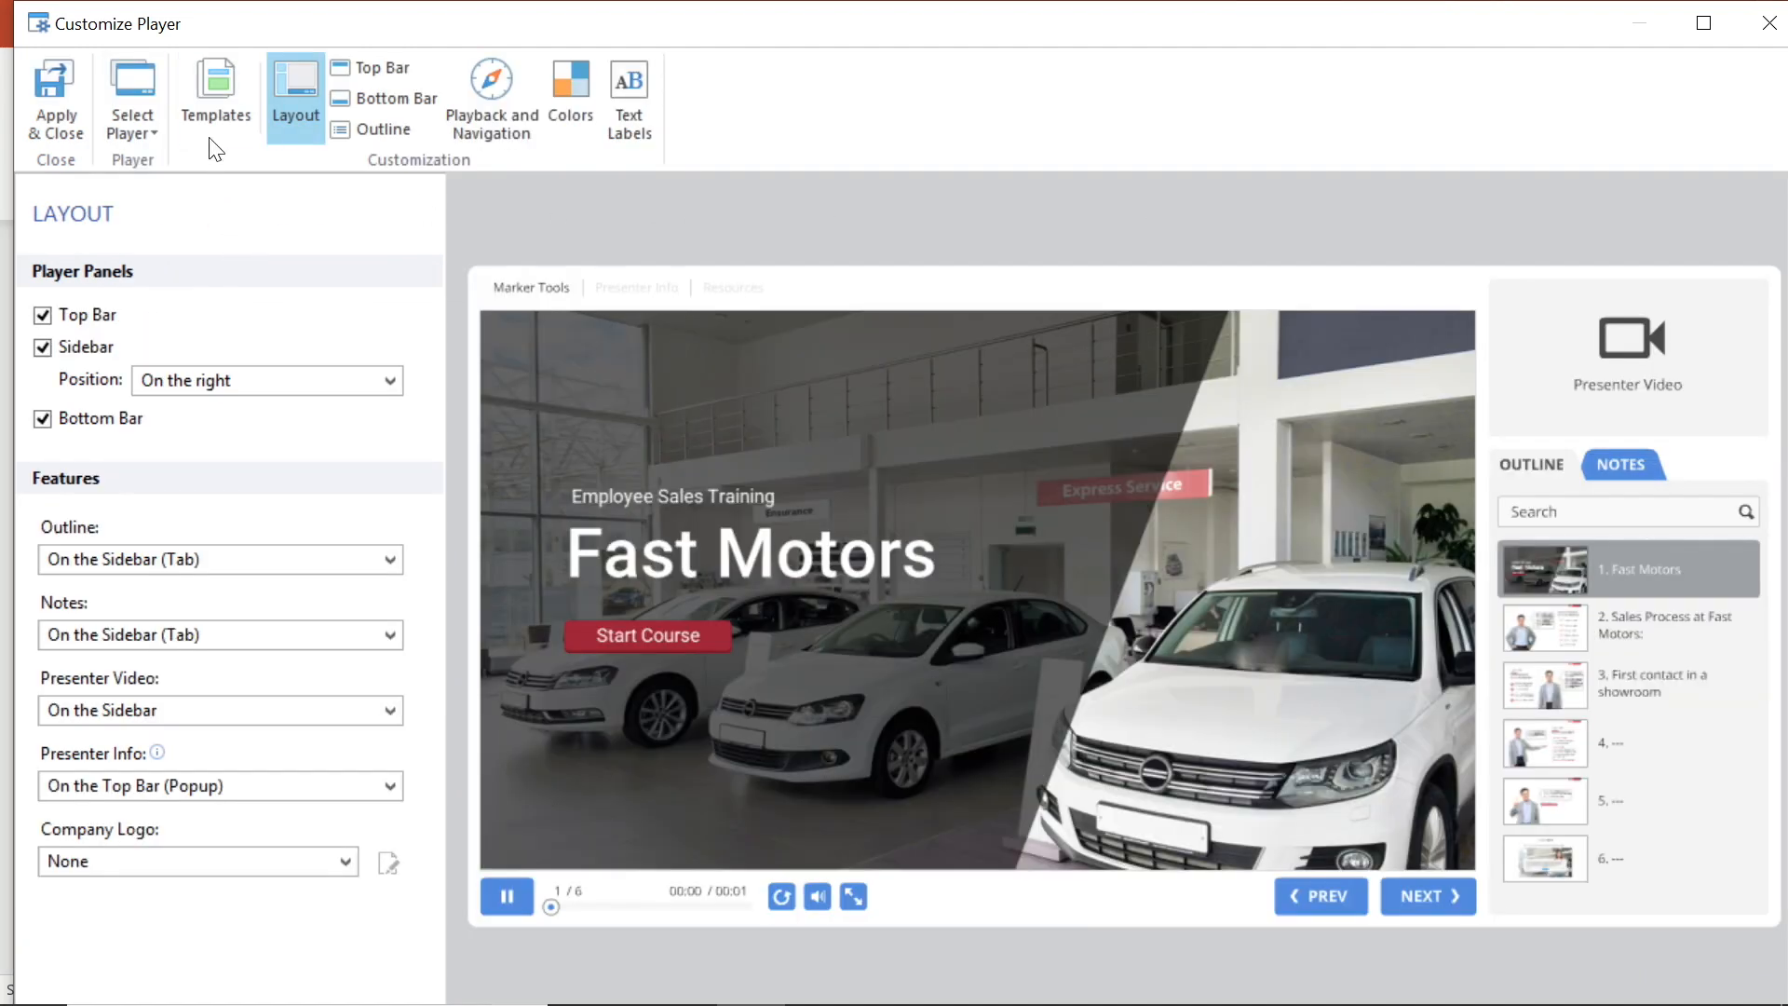
Try the built-in templates from Branded Course through Corporate Training and return to the current Full template.
click(221, 84)
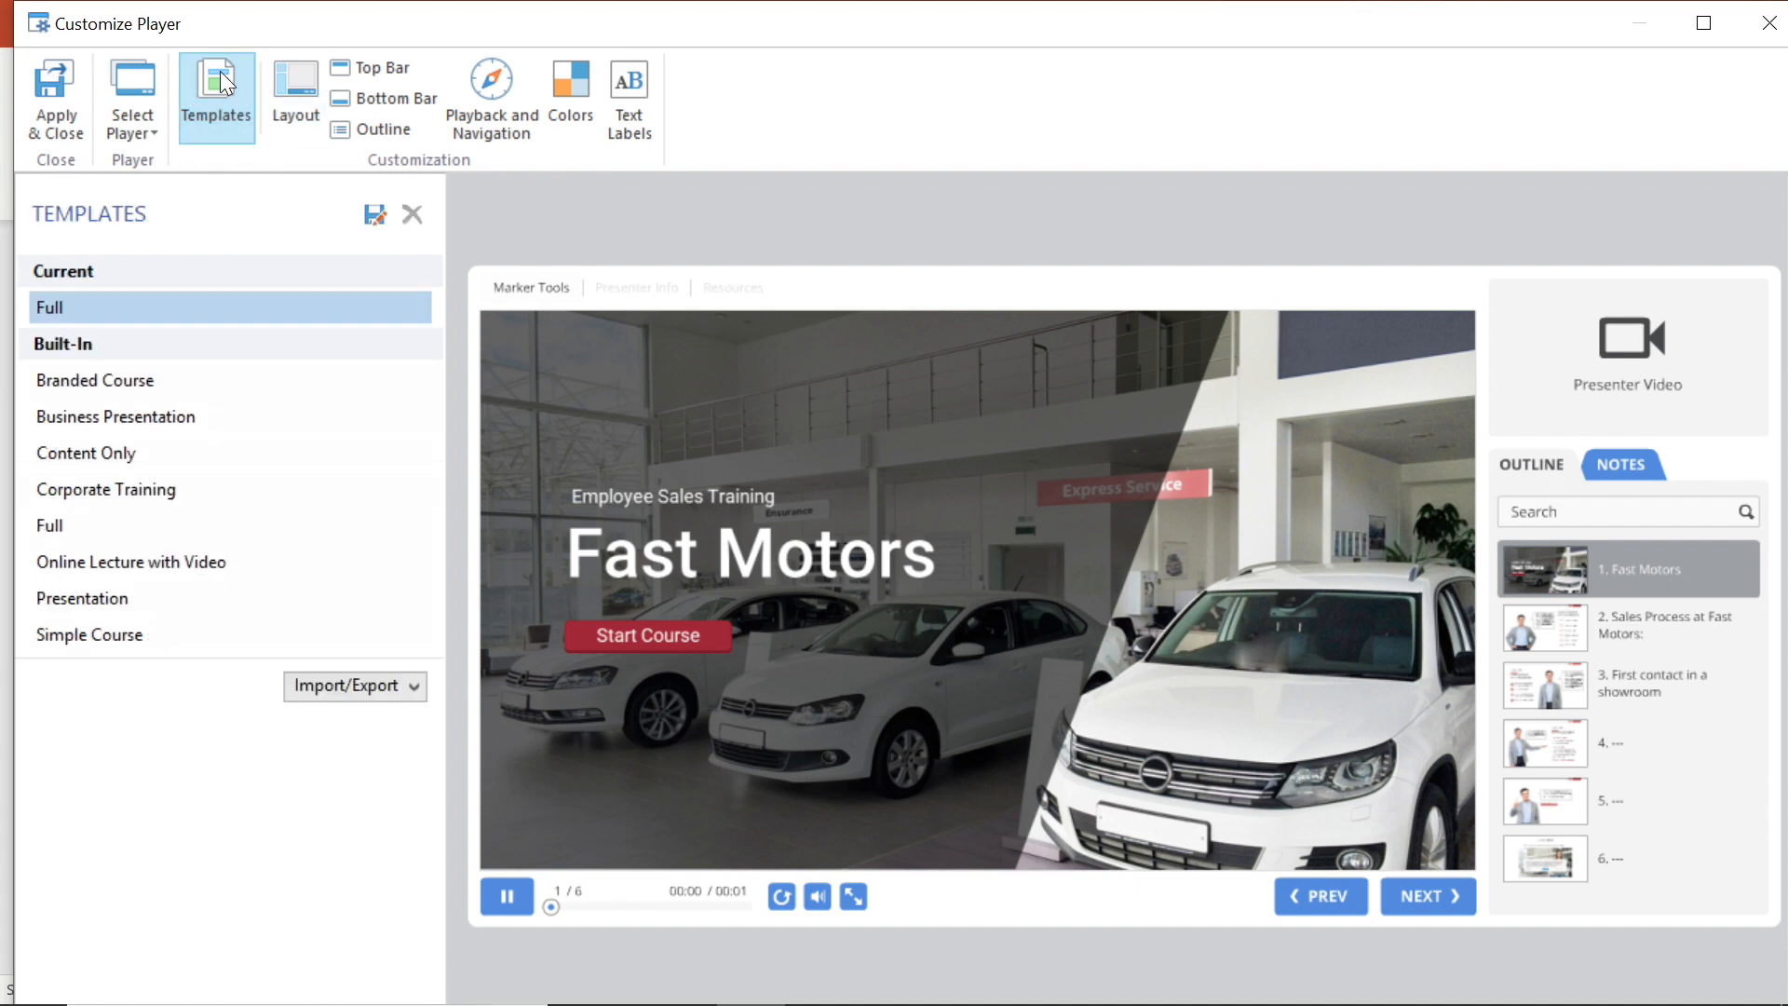
click(69, 382)
click(71, 409)
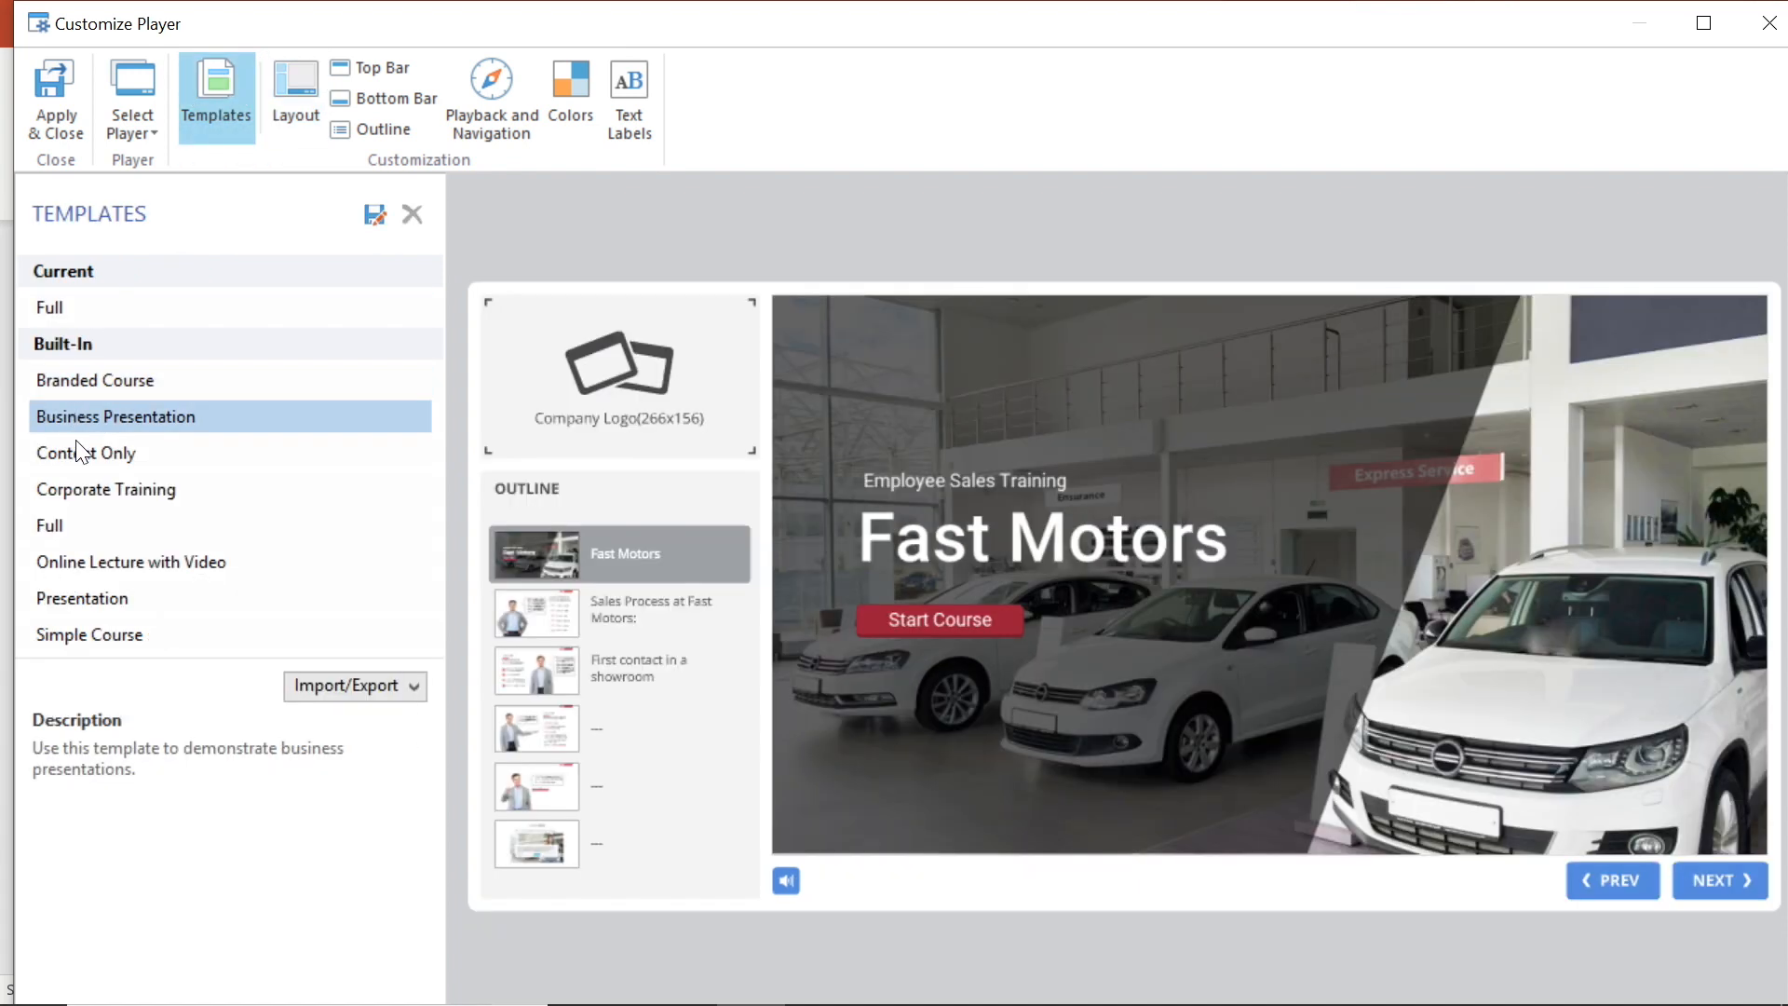
click(76, 448)
click(81, 481)
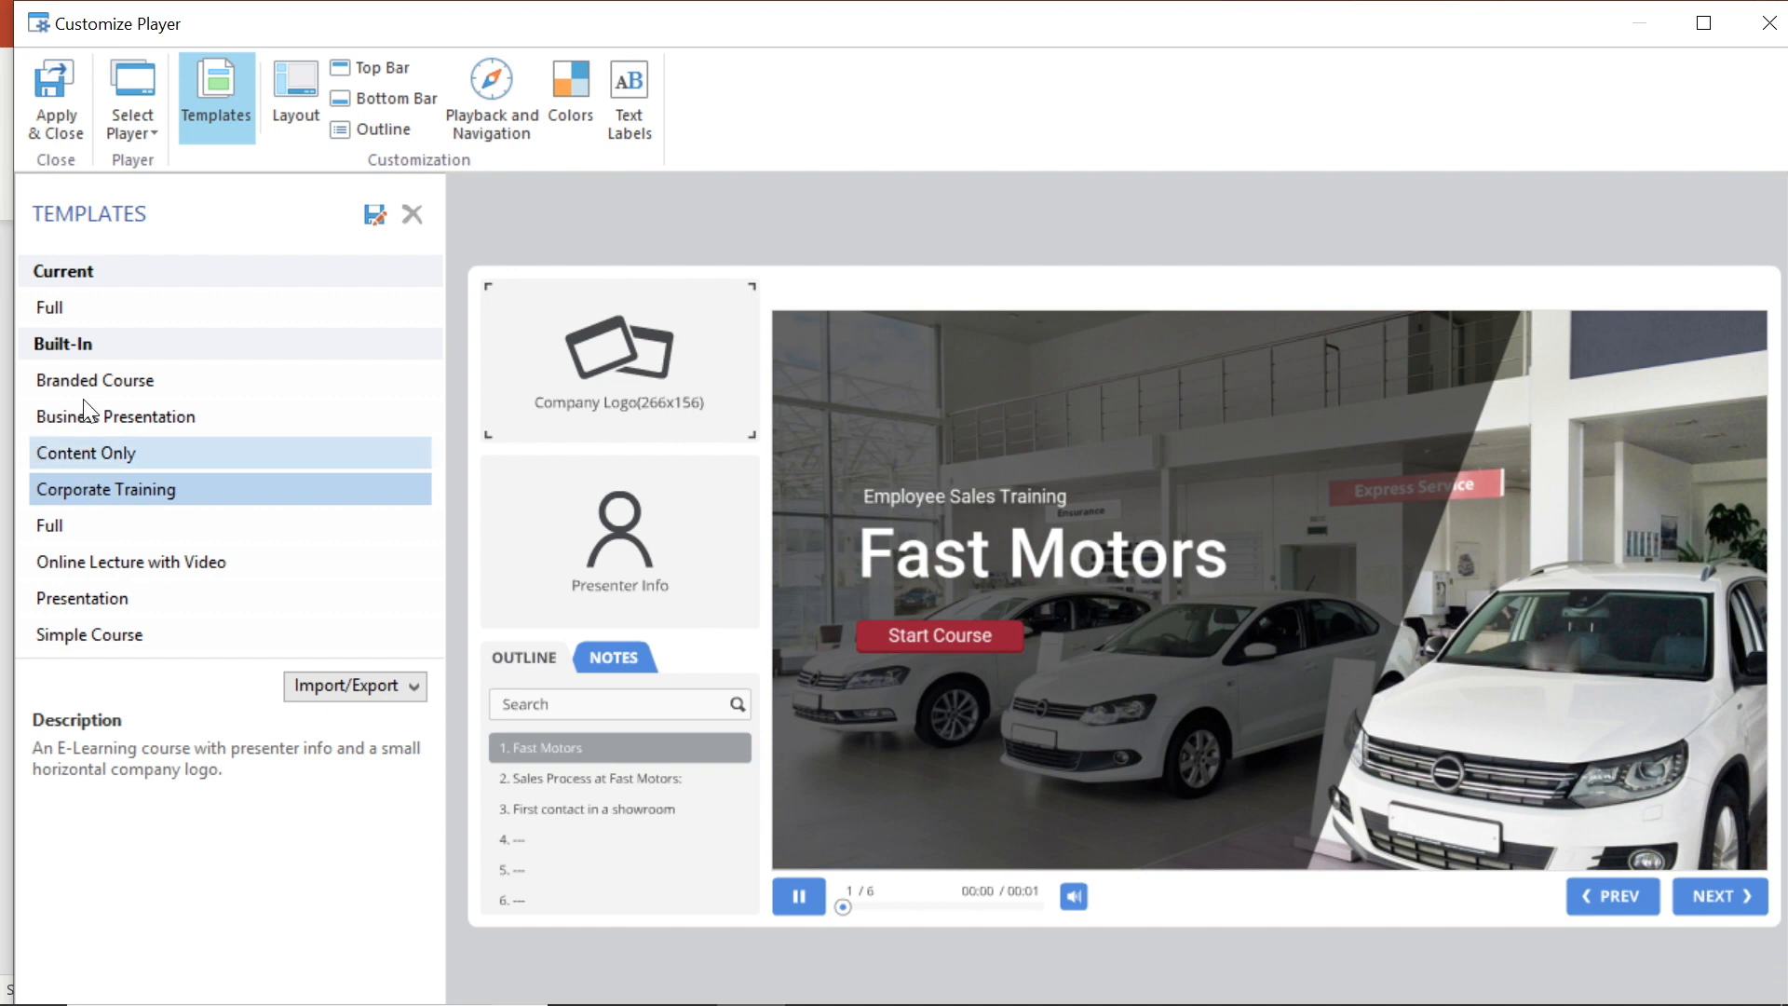
click(54, 307)
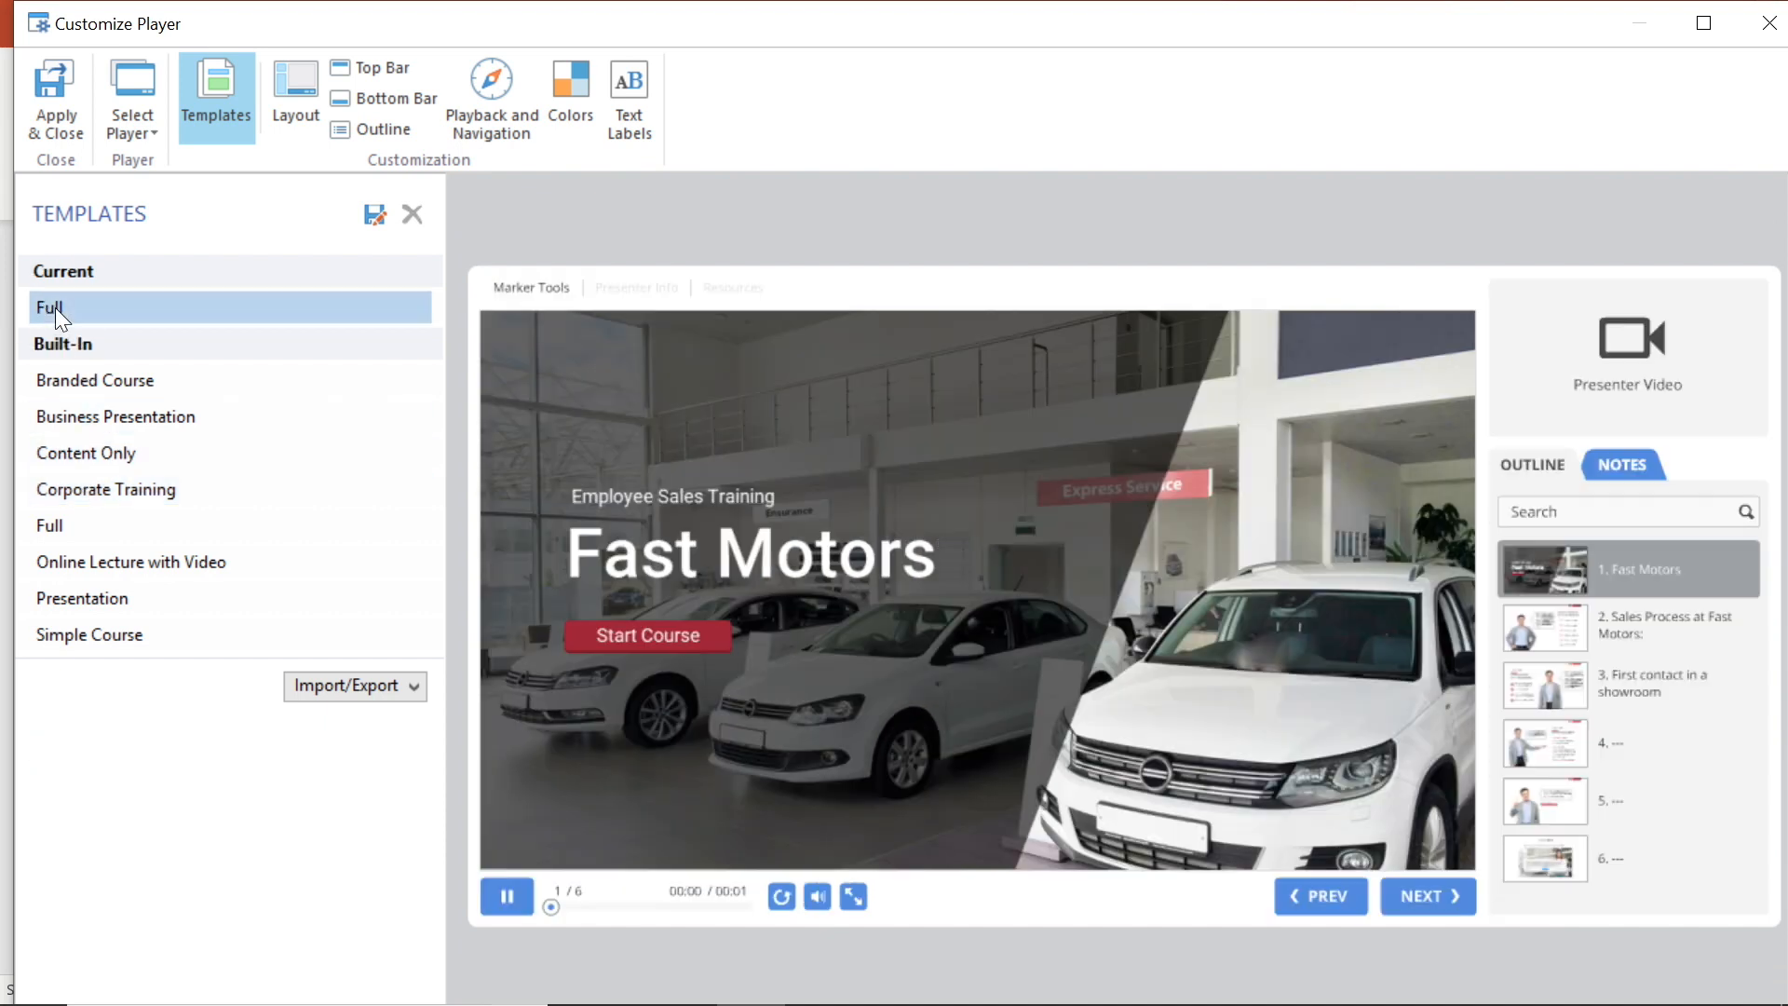
In the player layout, hide and restore the Top Bar, Sidebar and Bottom Bar to compare their effect.
click(292, 82)
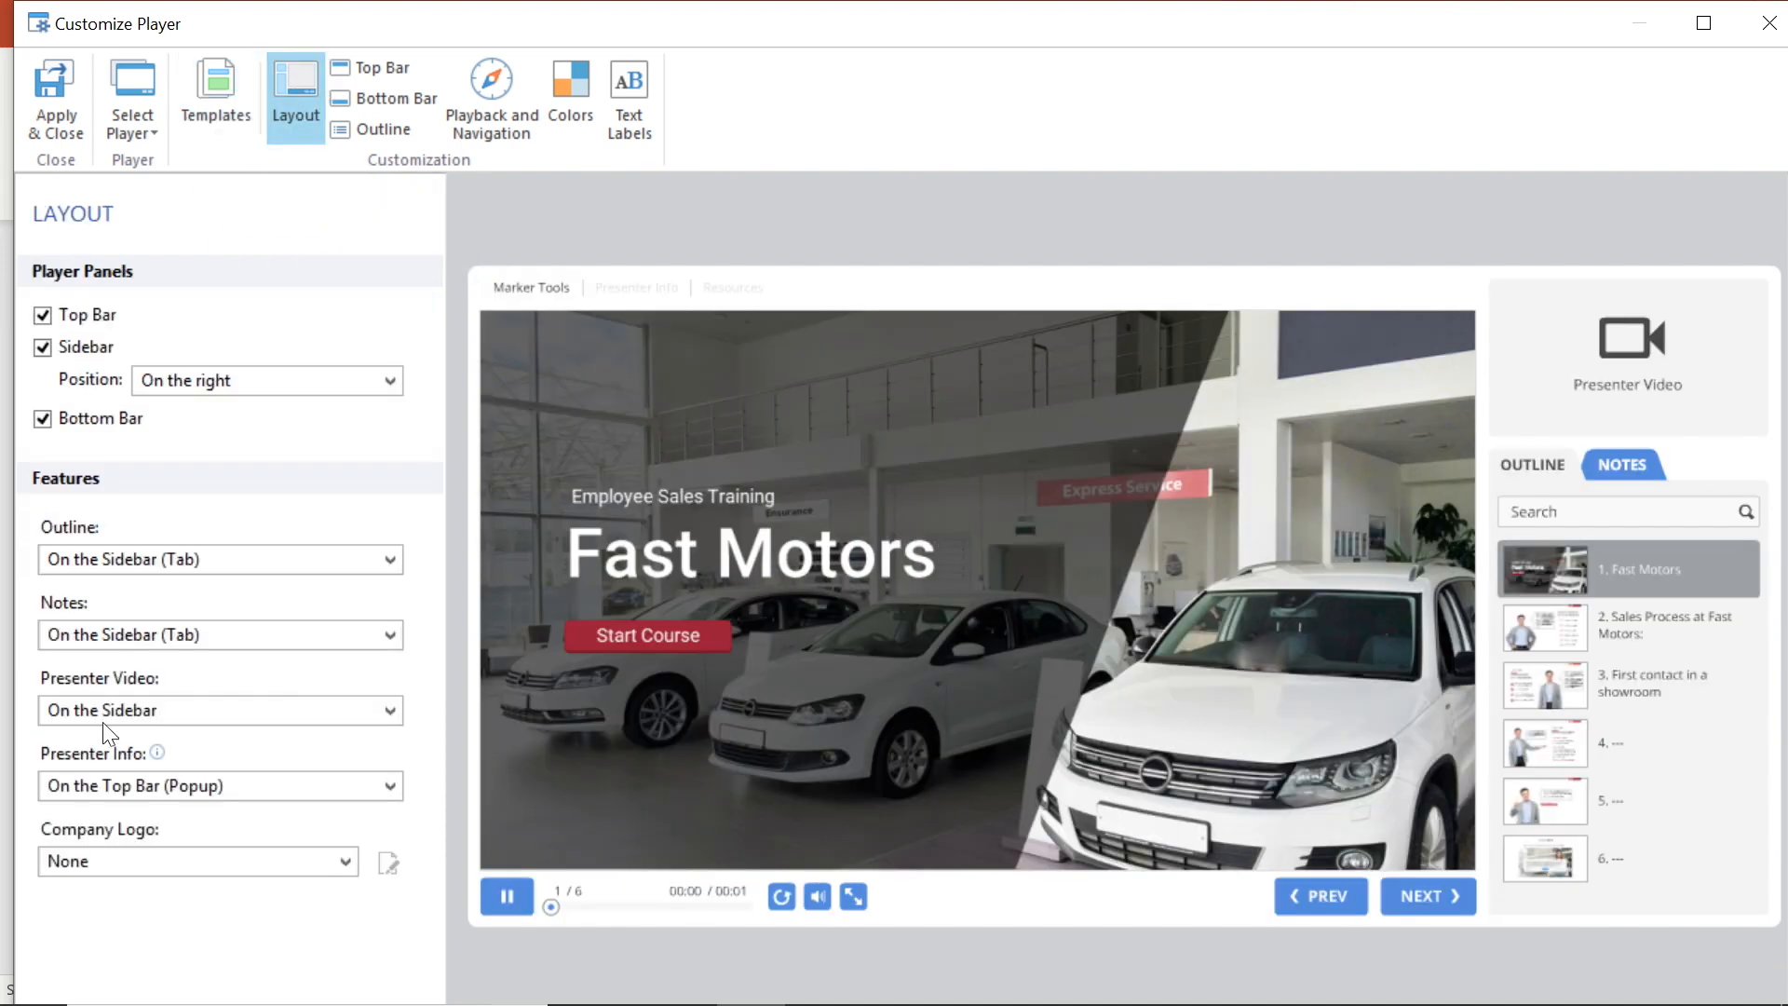
click(42, 315)
click(42, 316)
click(42, 348)
click(43, 347)
click(43, 348)
click(43, 419)
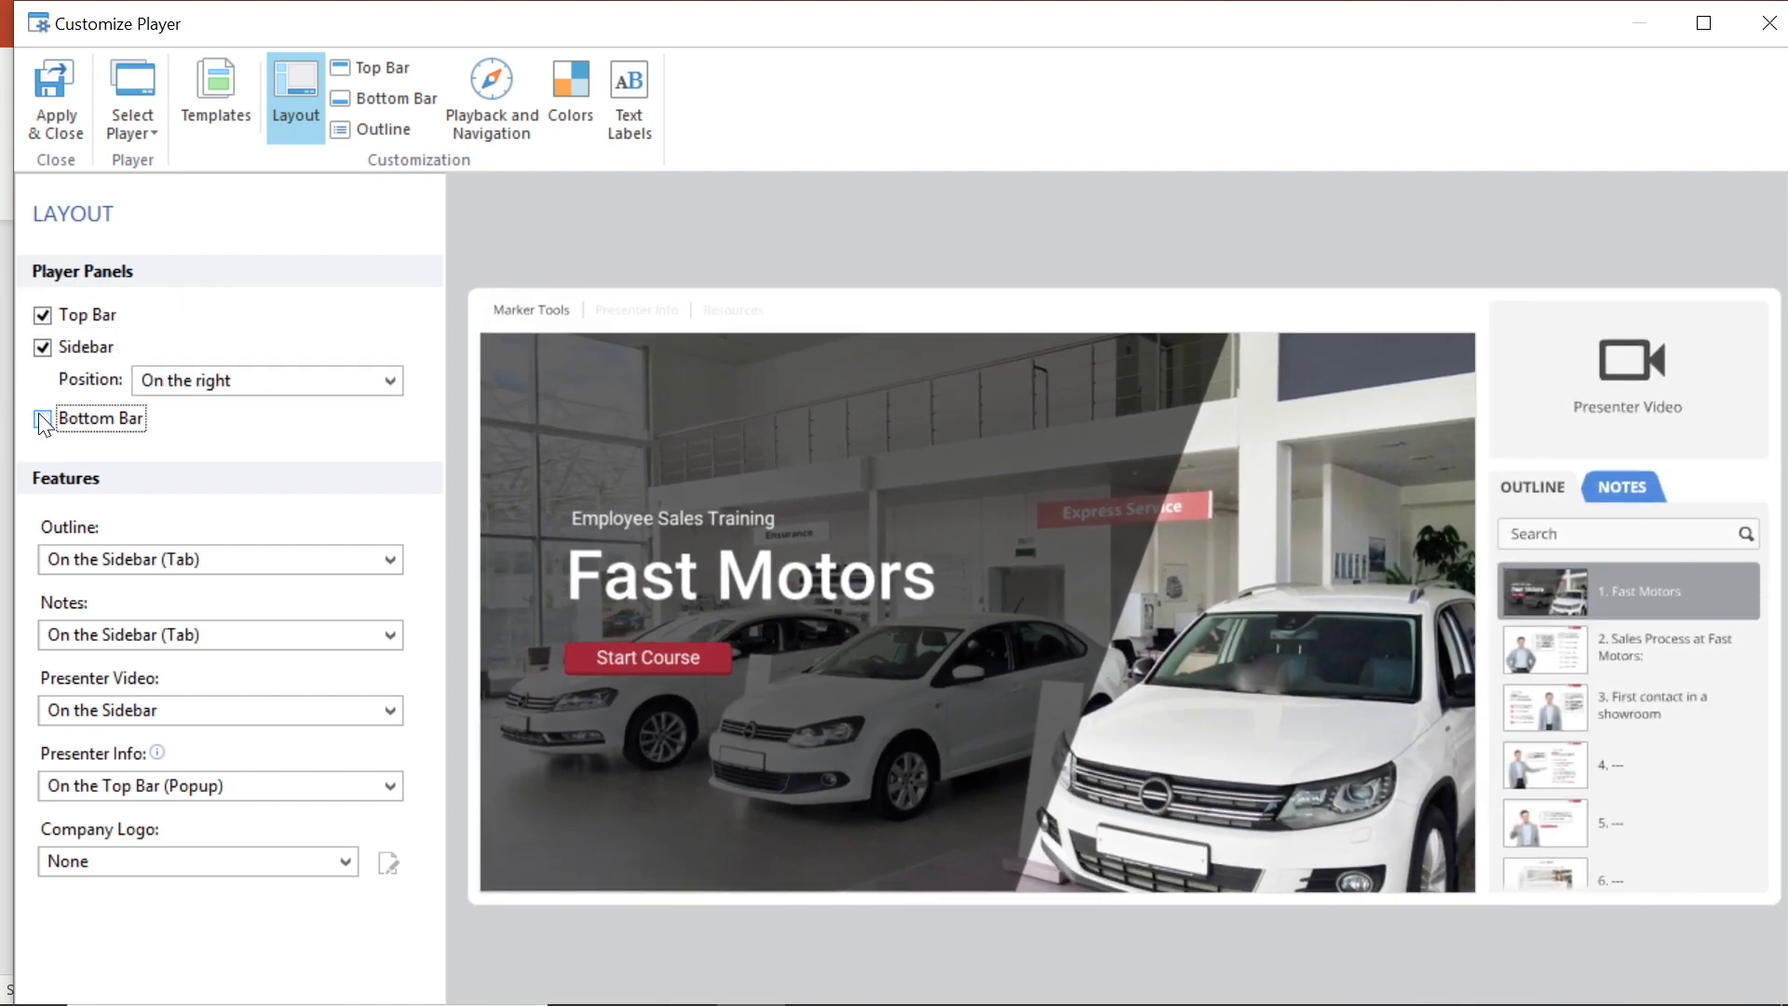
click(42, 420)
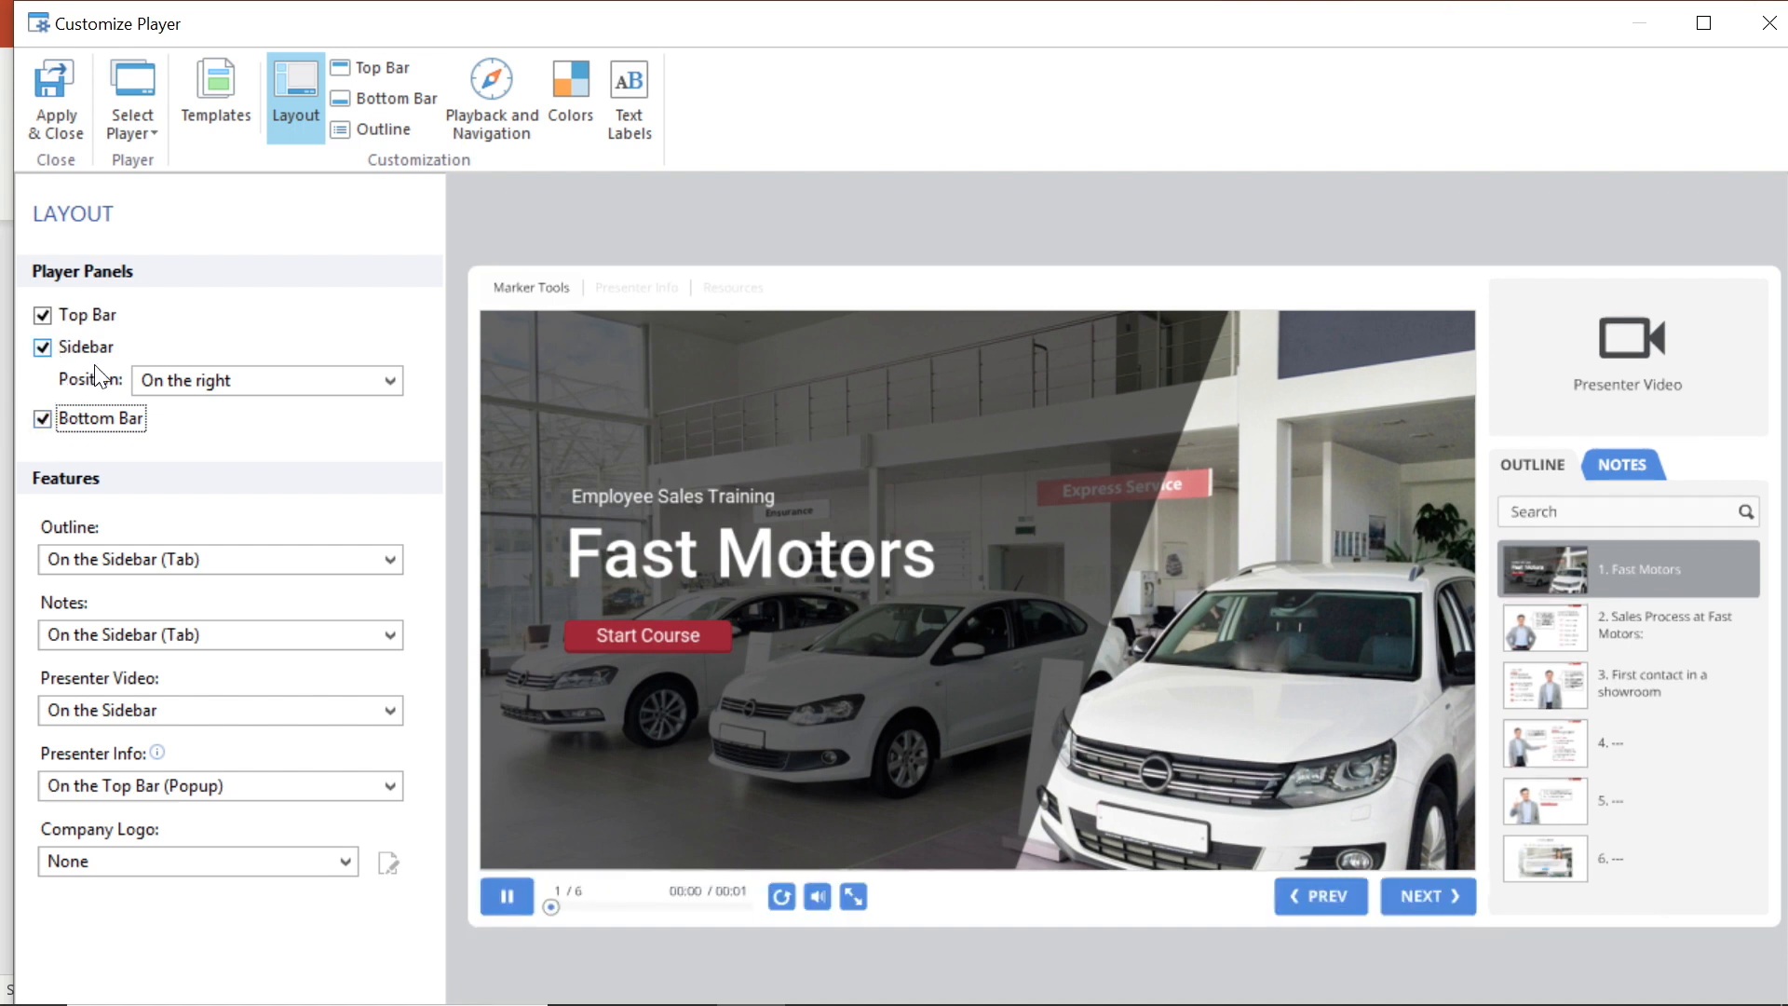
Set up the player layout with the sidebar on the left and both Notes and Presenter Video set to None.
click(220, 380)
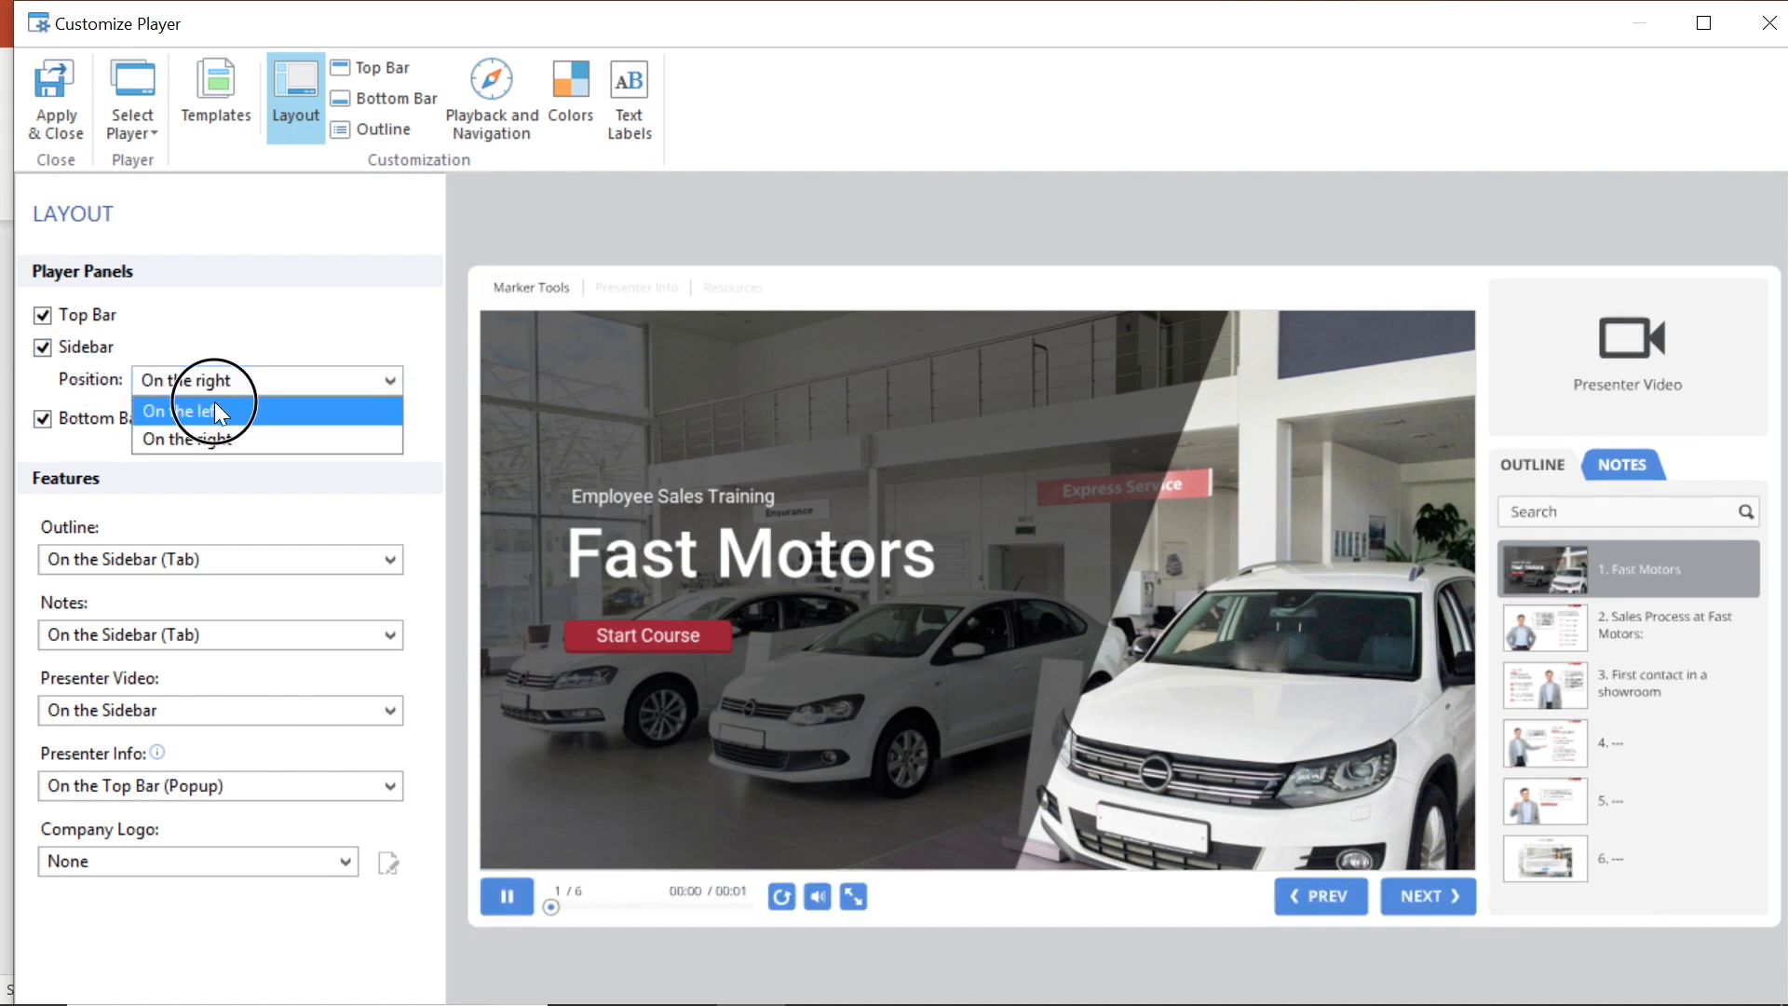
click(220, 410)
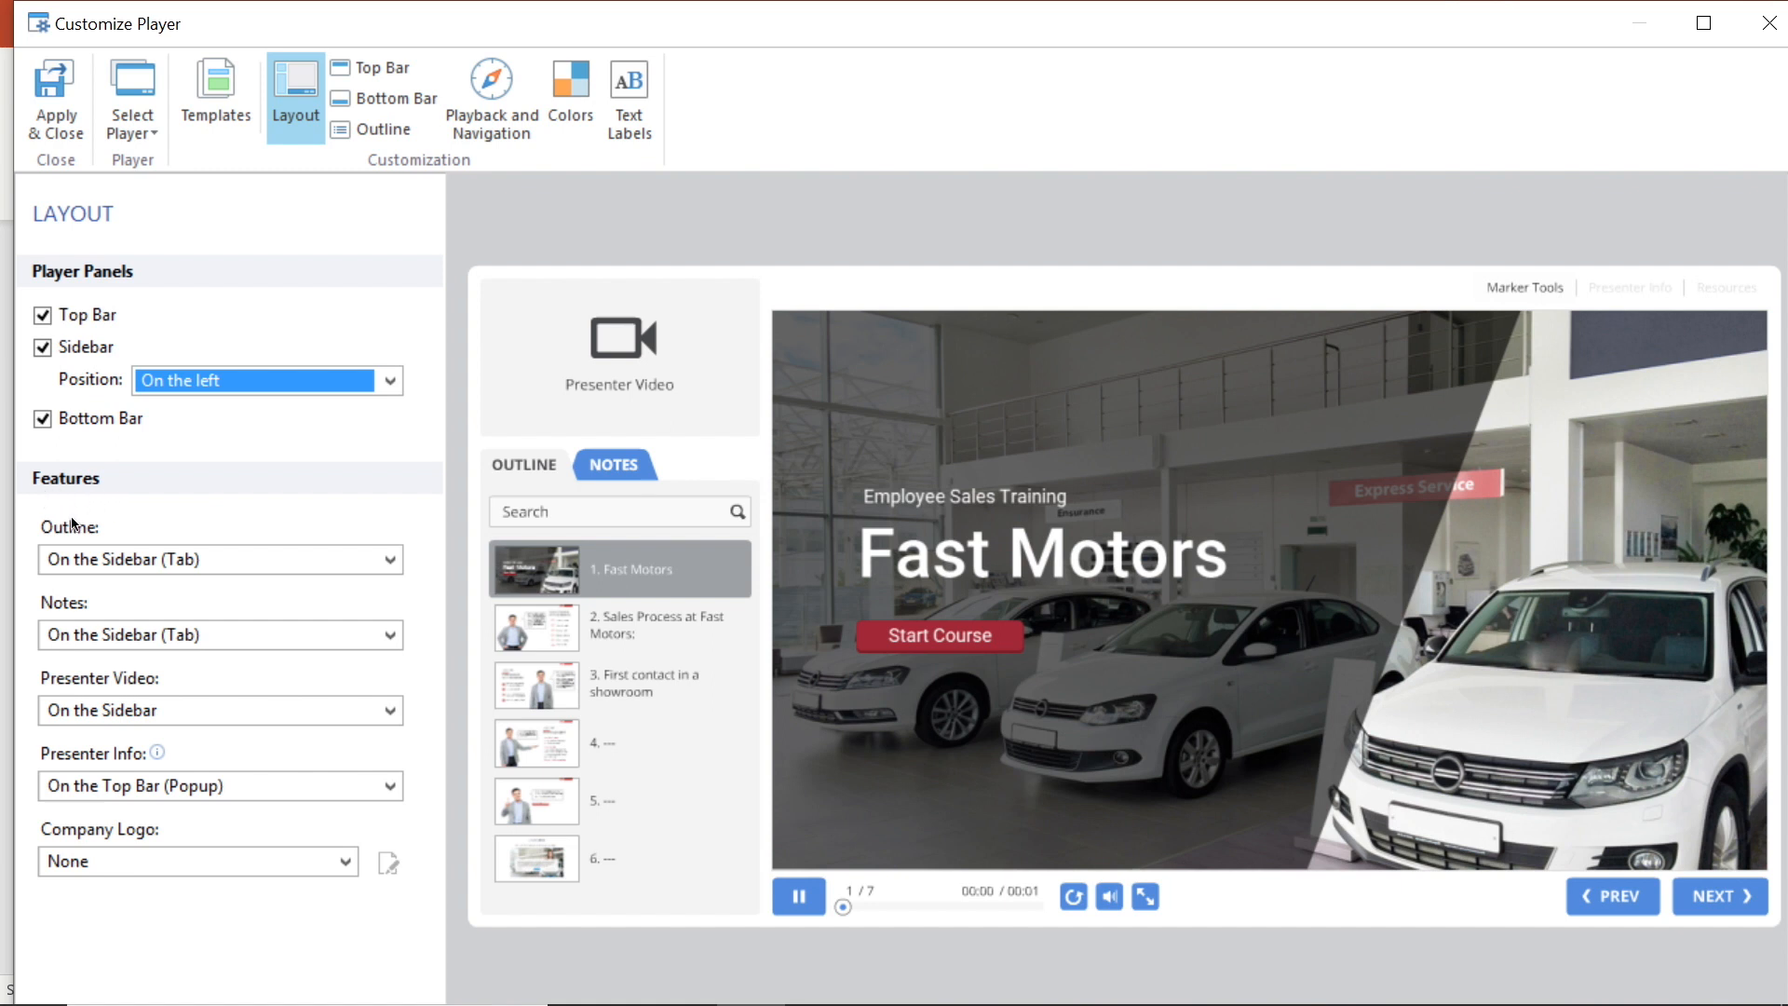
click(175, 628)
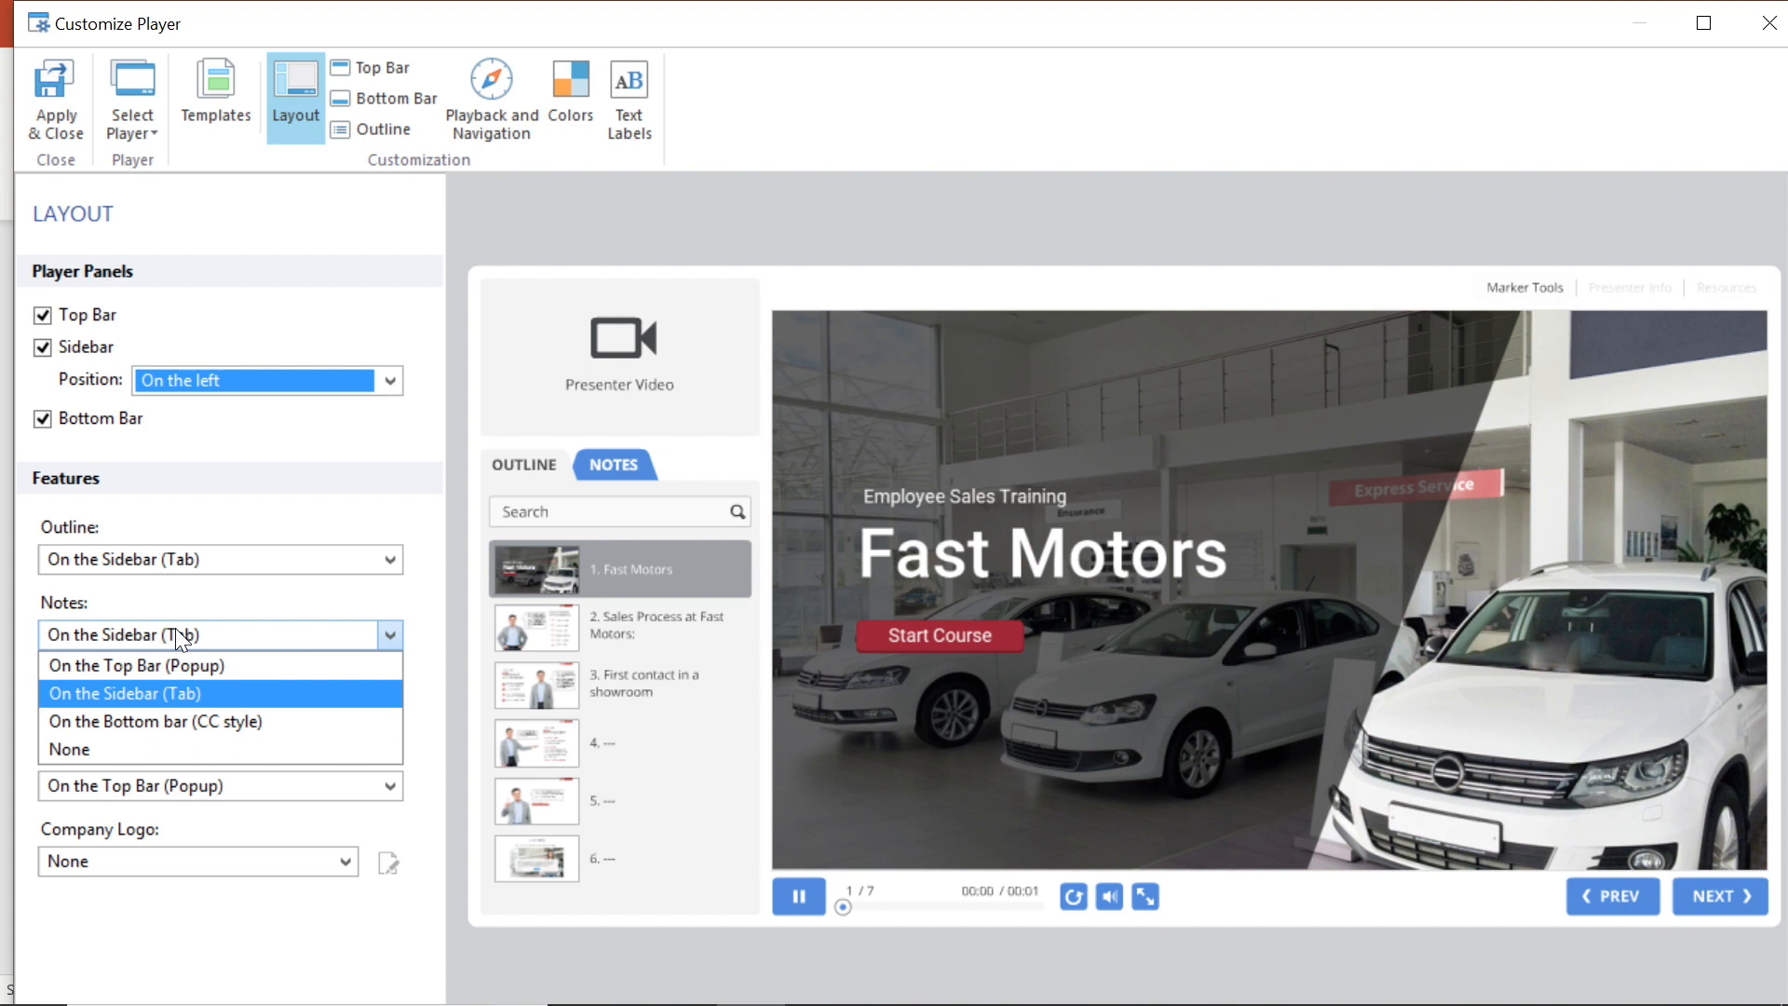
click(81, 746)
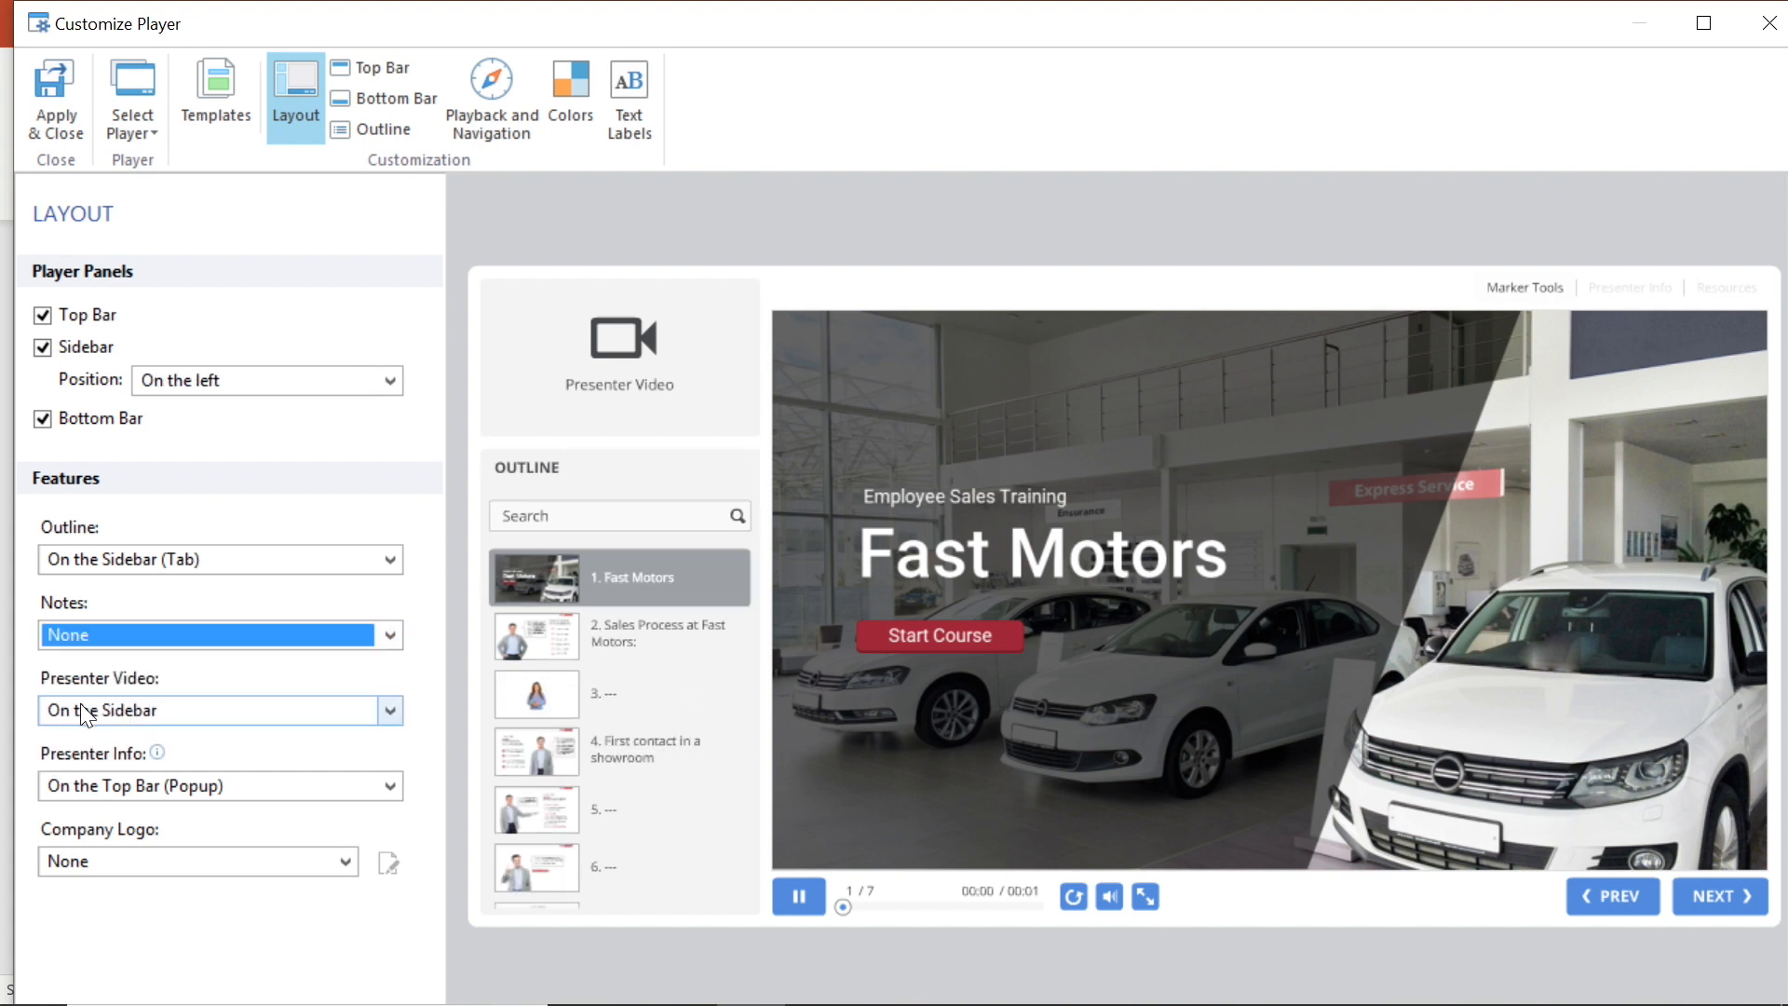
click(133, 713)
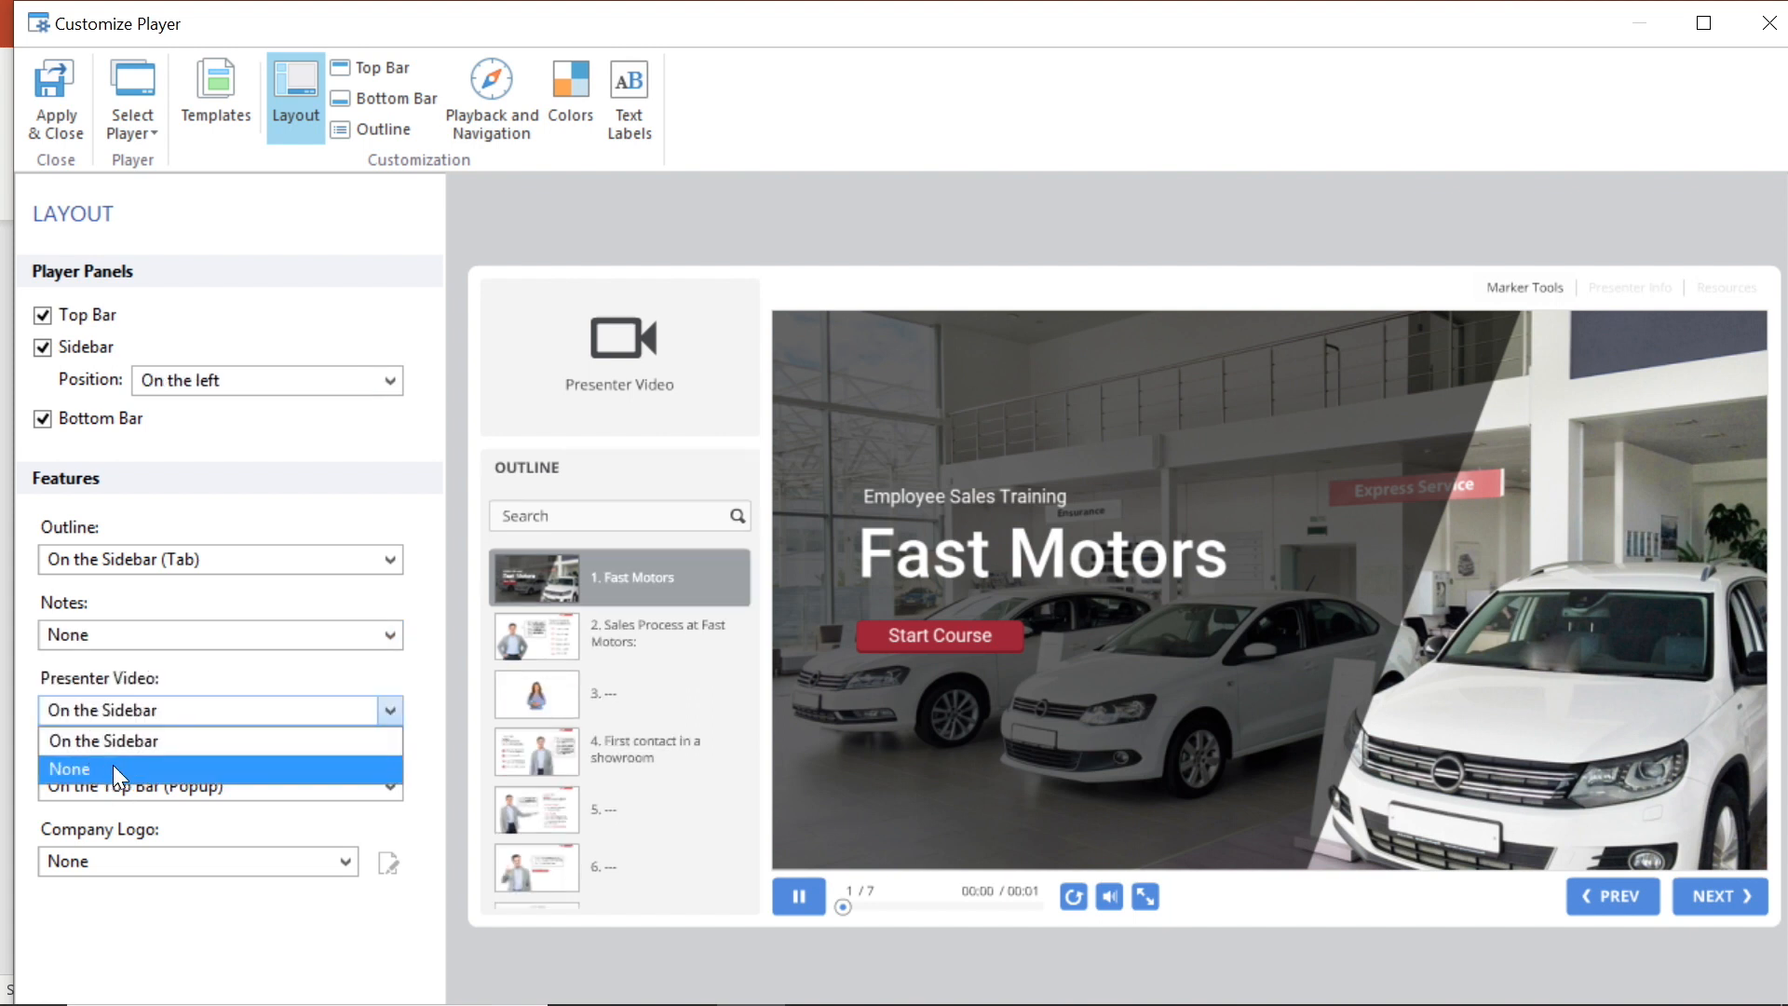
click(88, 766)
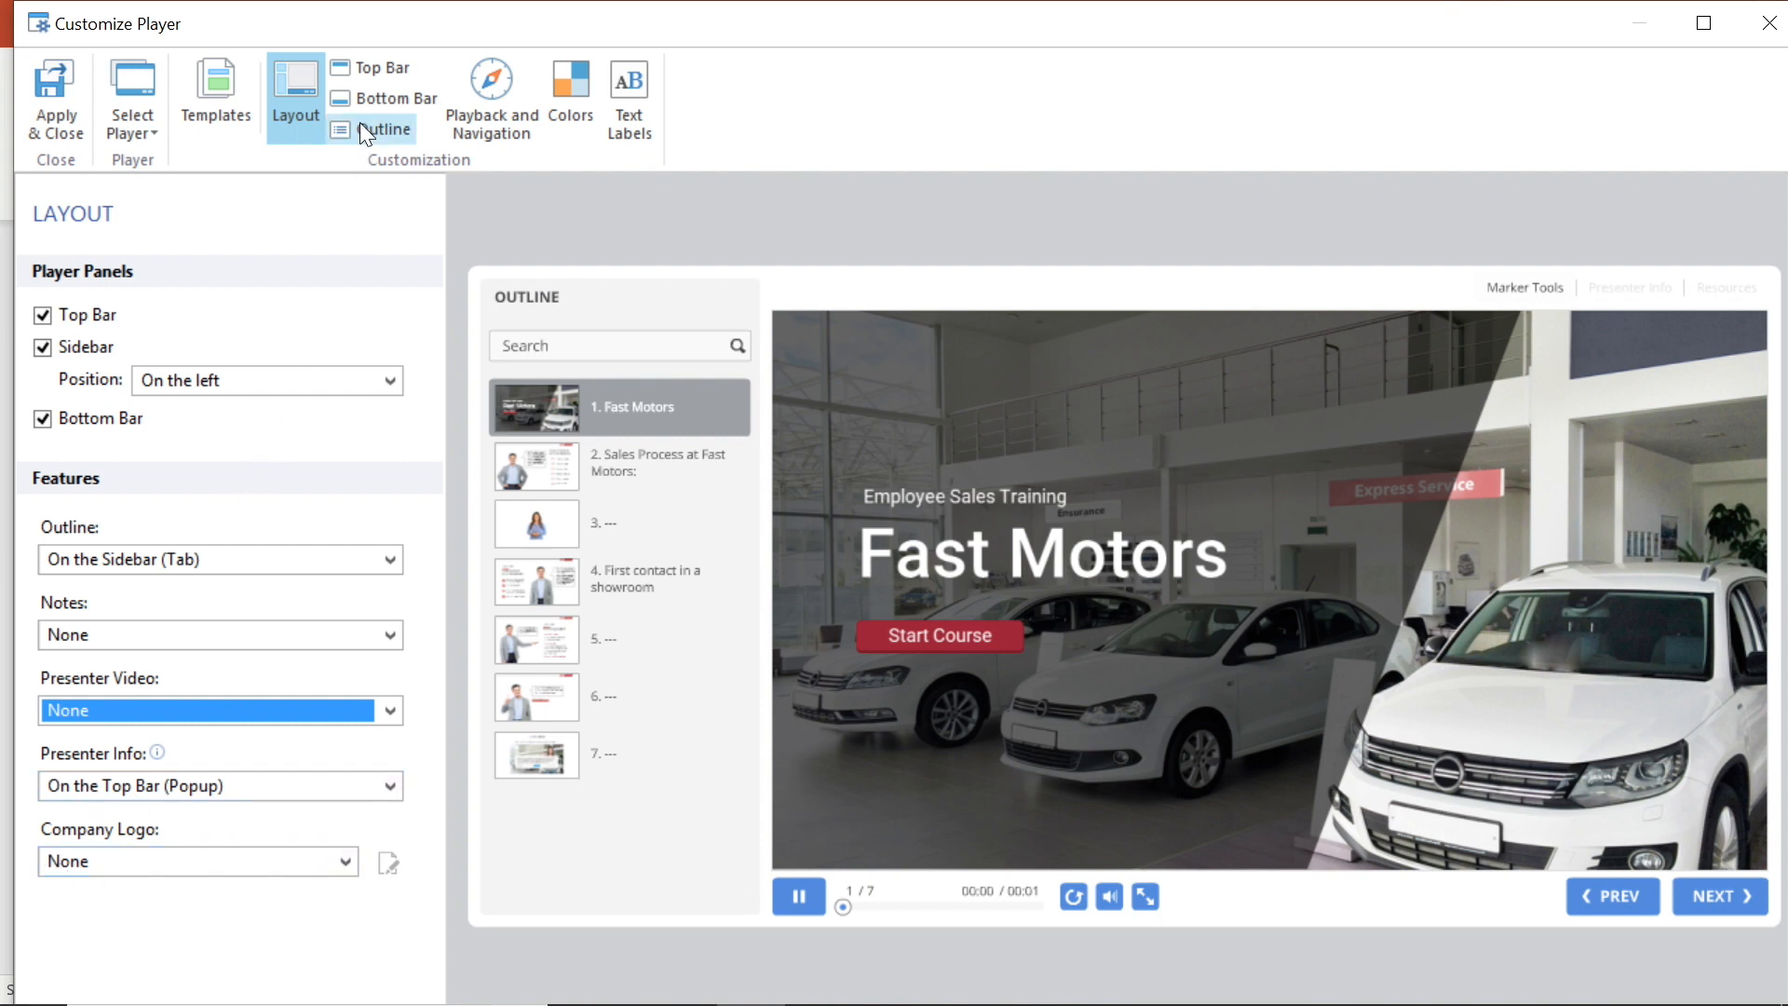
Review the top bar's course title option, the bottom bar's seekbar and control settings, and the outline settings.
click(352, 66)
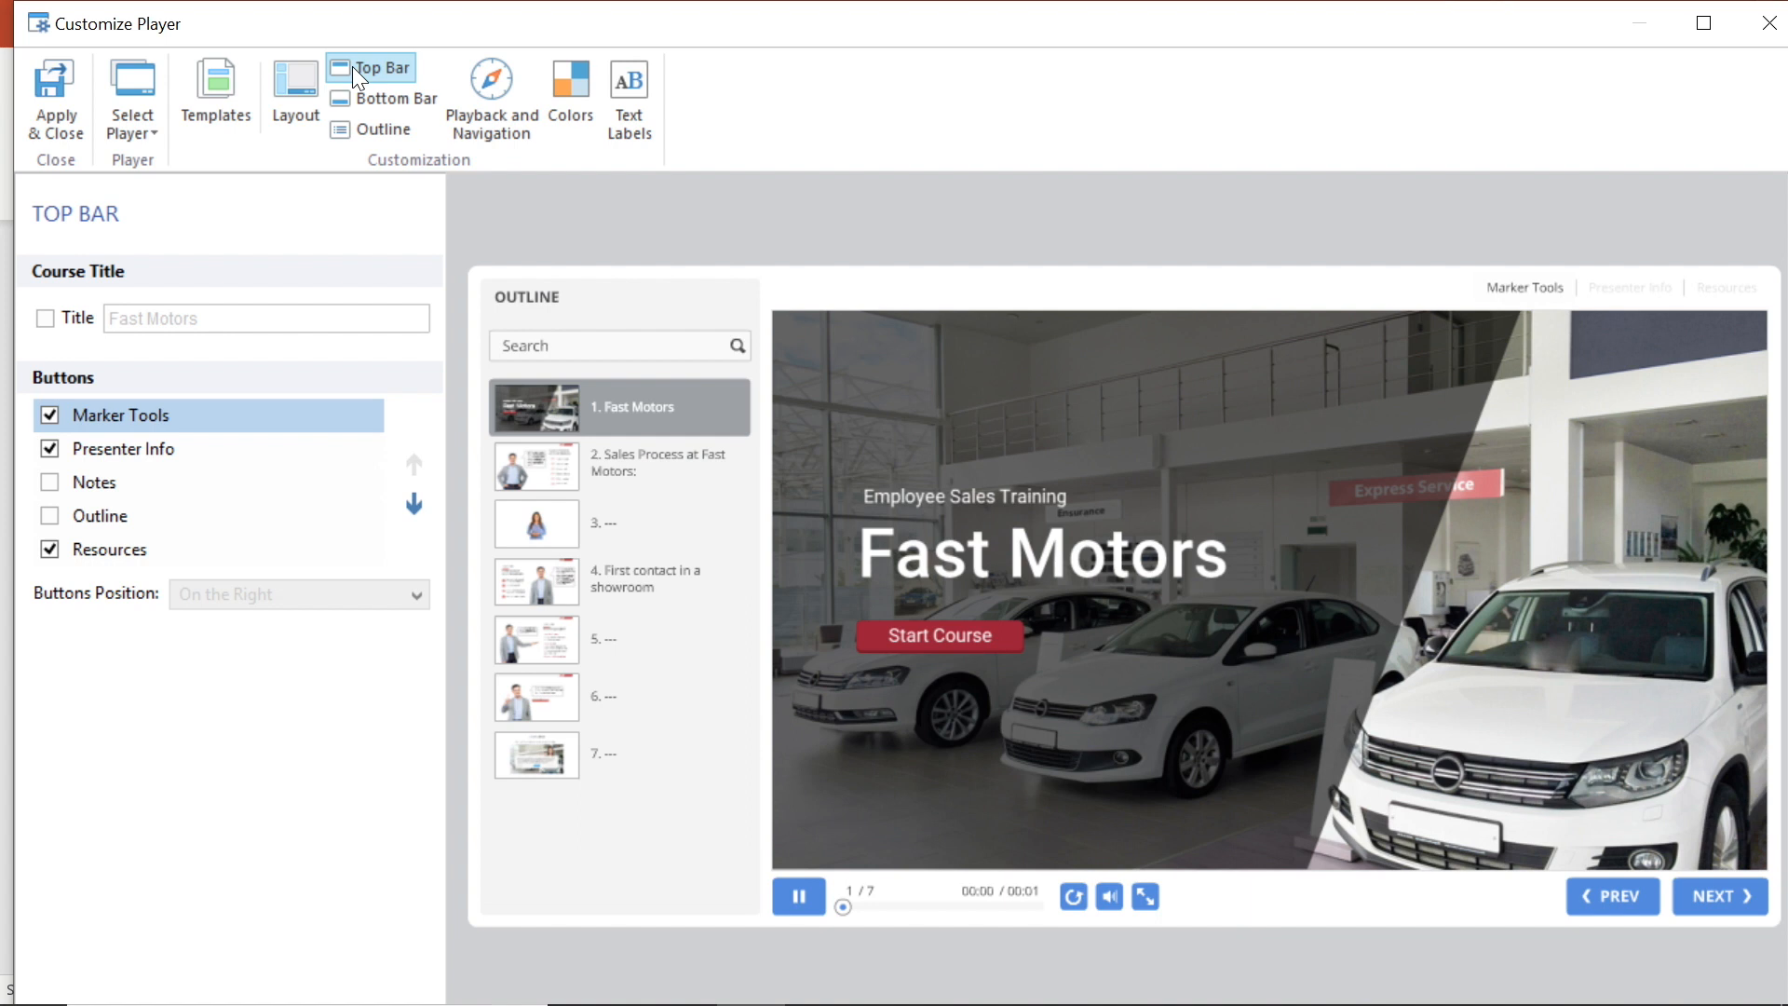
click(48, 317)
click(48, 318)
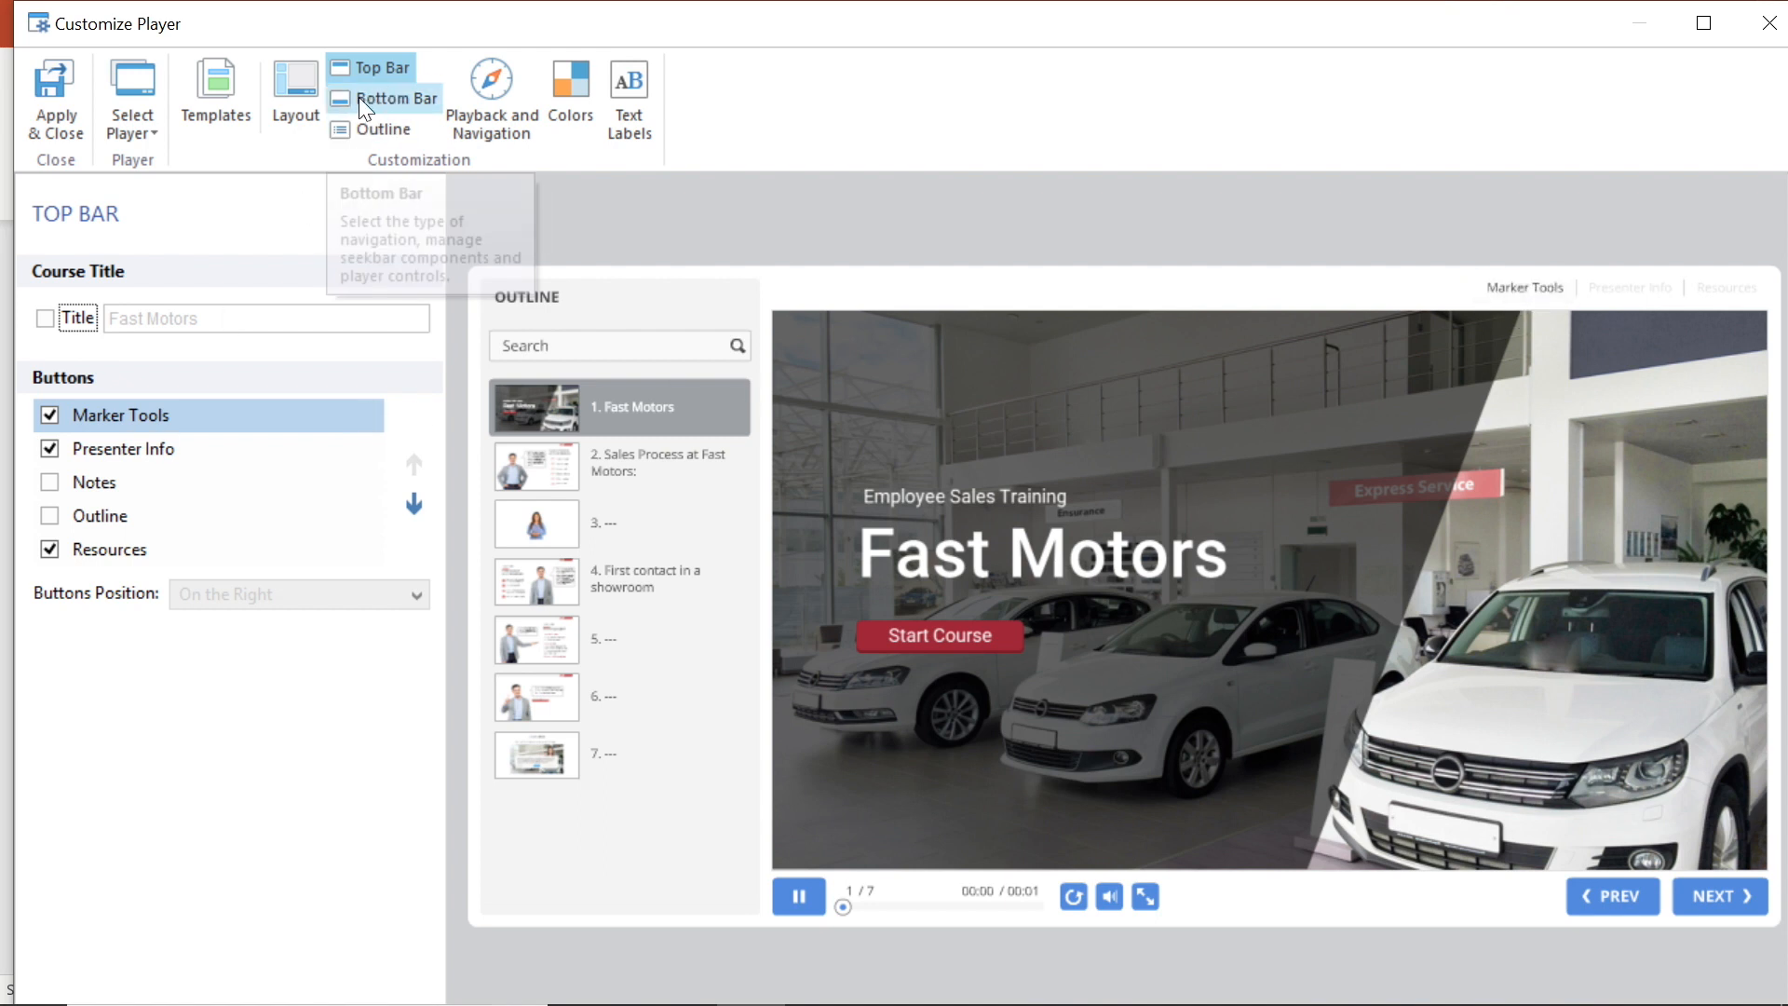
click(383, 98)
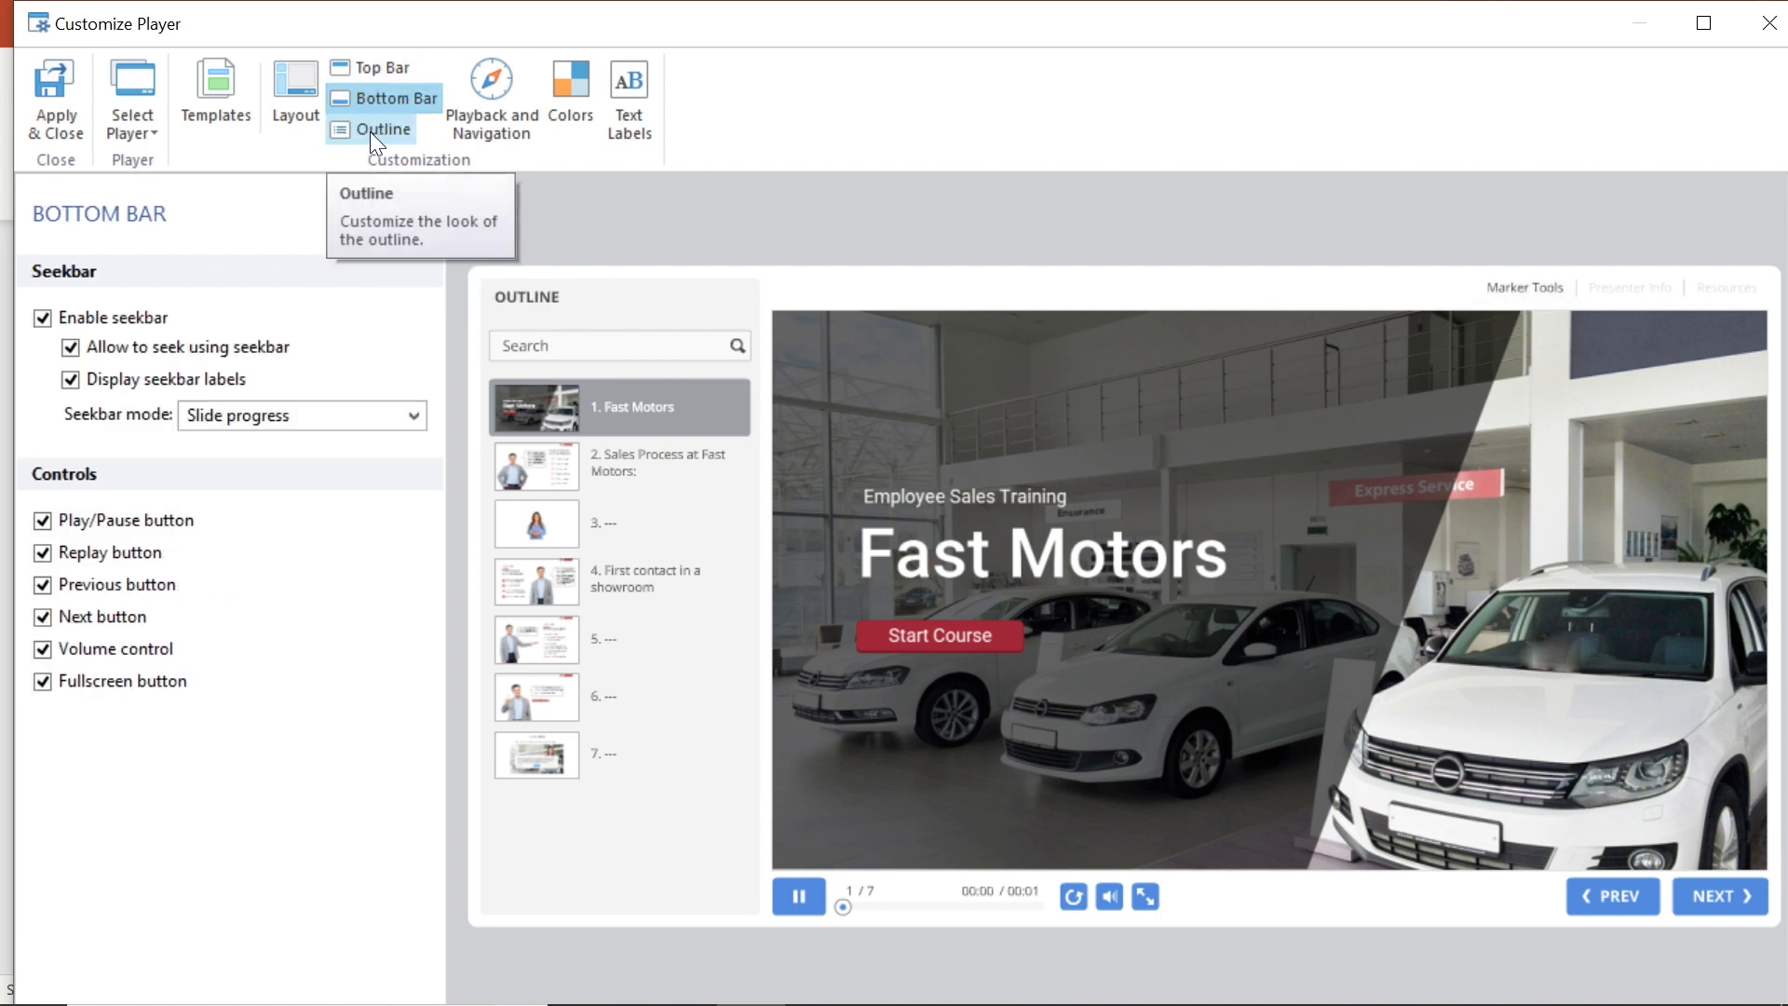
click(371, 131)
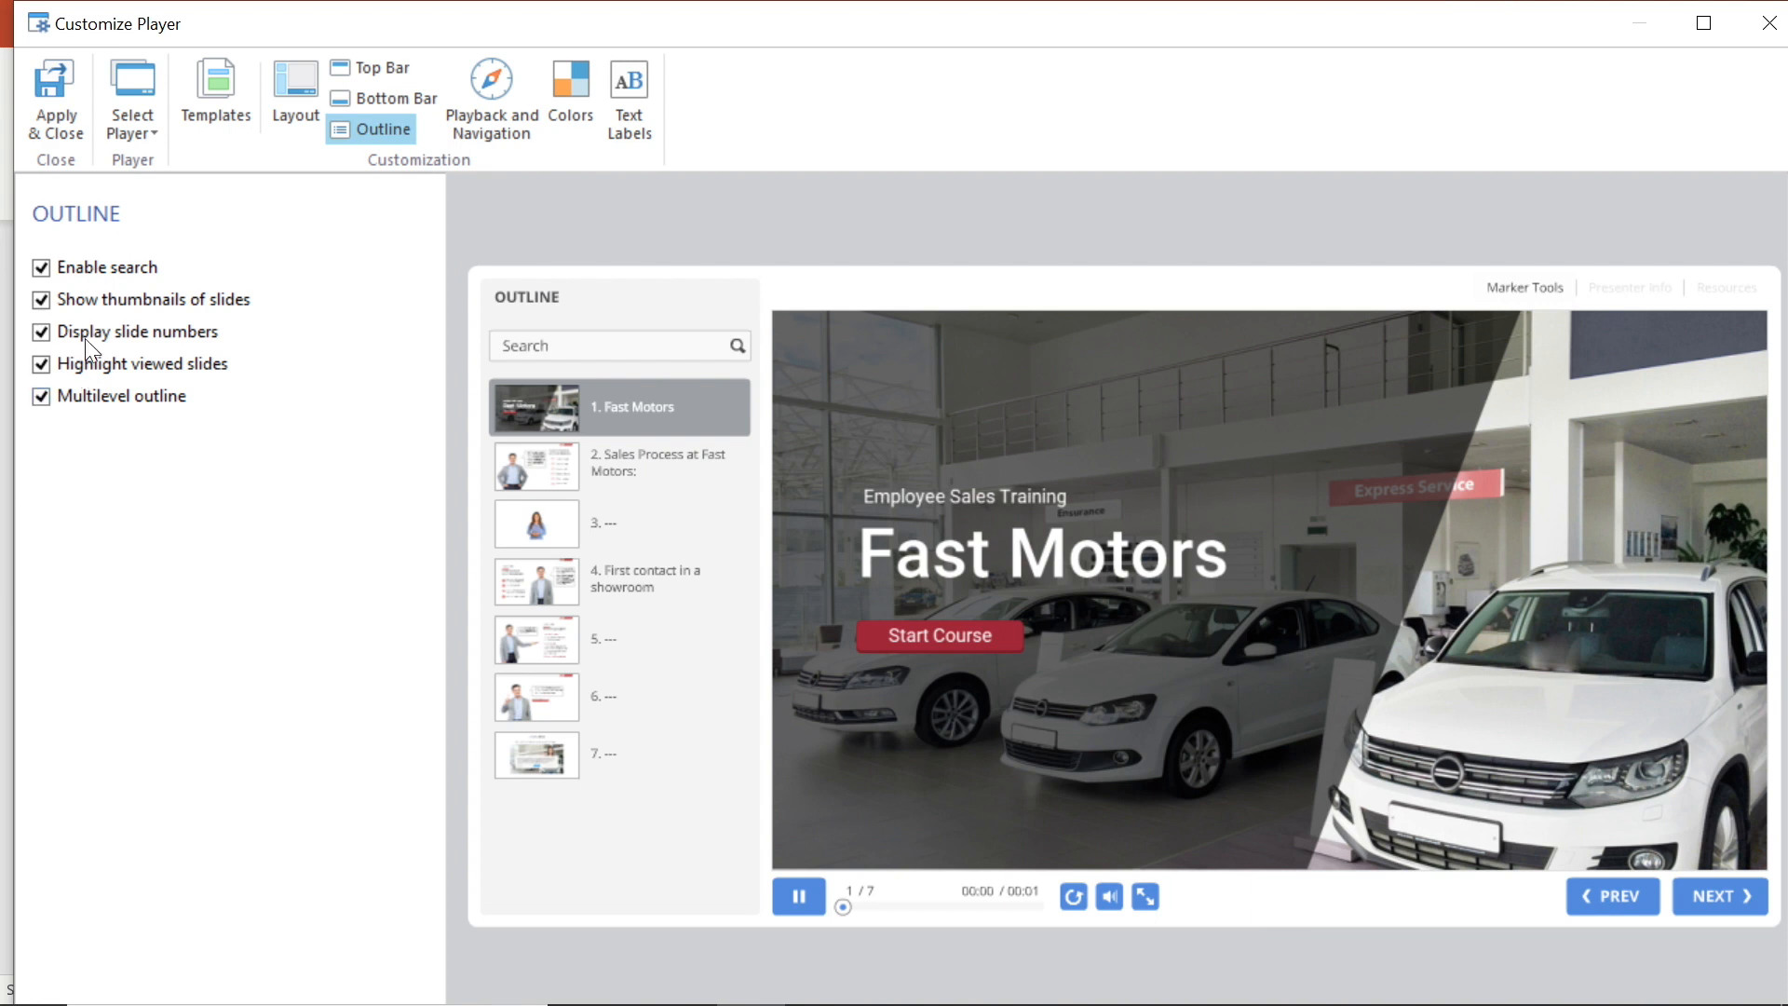
In the playback and navigation settings, choose Prompt to resume as the behaviour on restart.
click(500, 99)
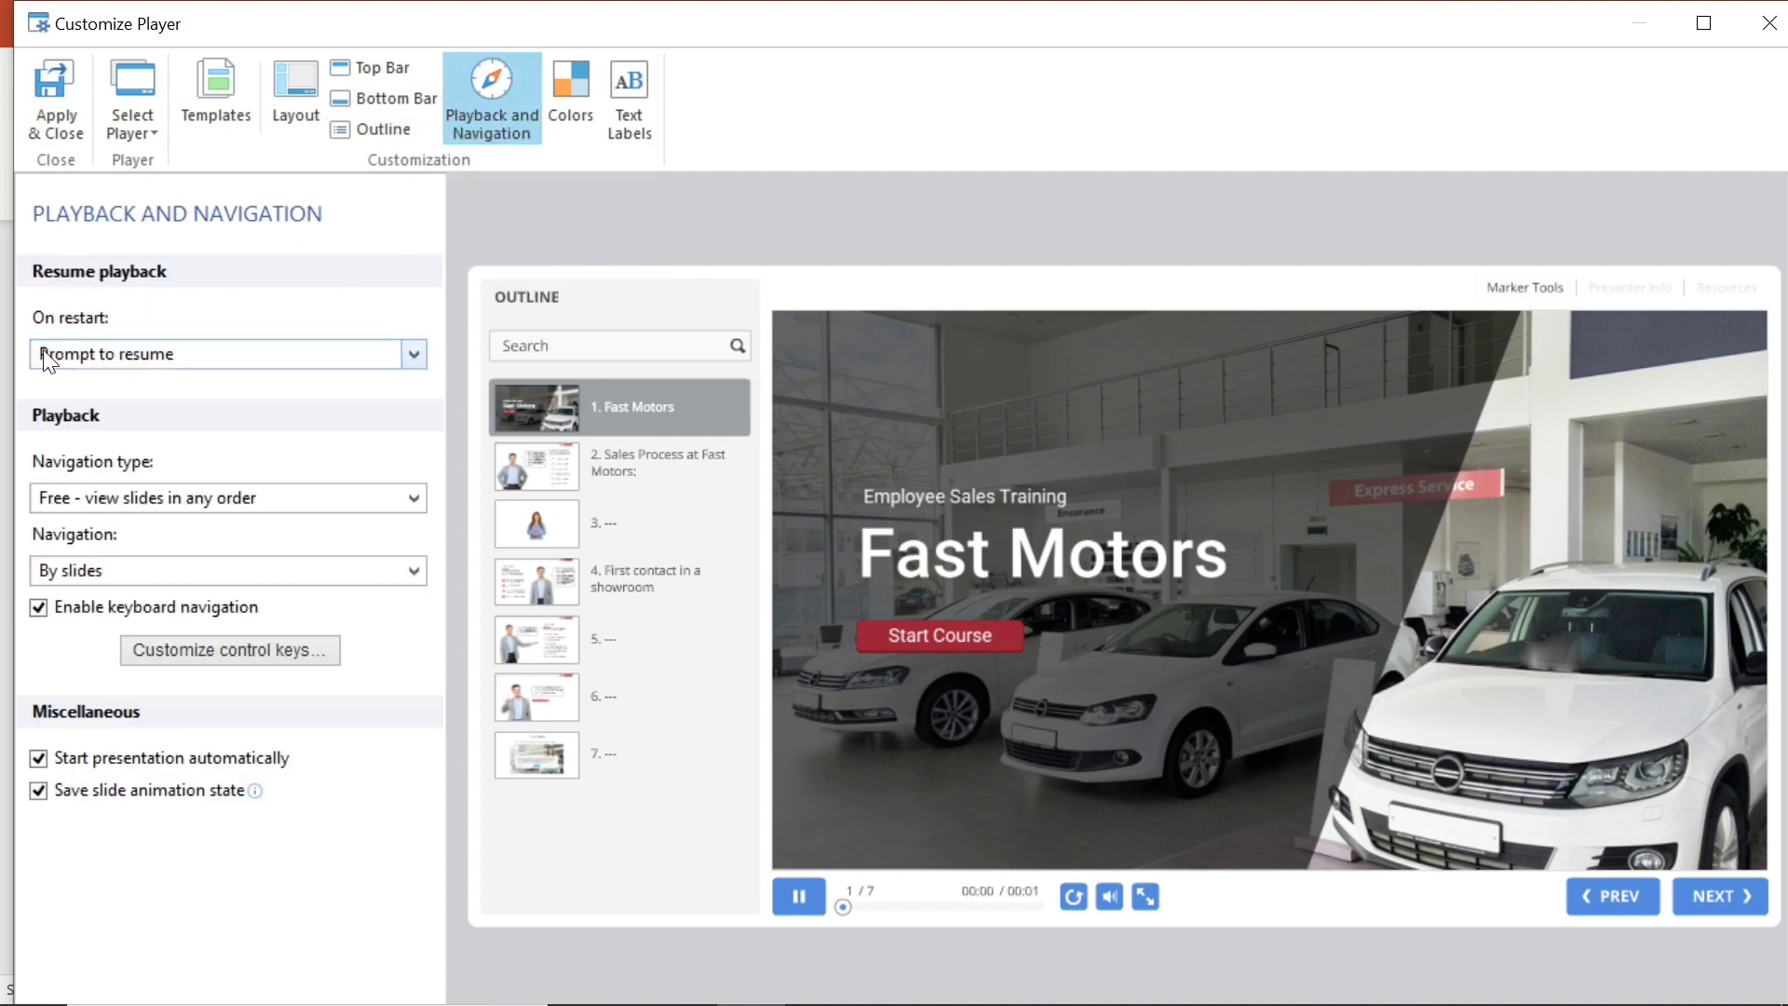
click(140, 359)
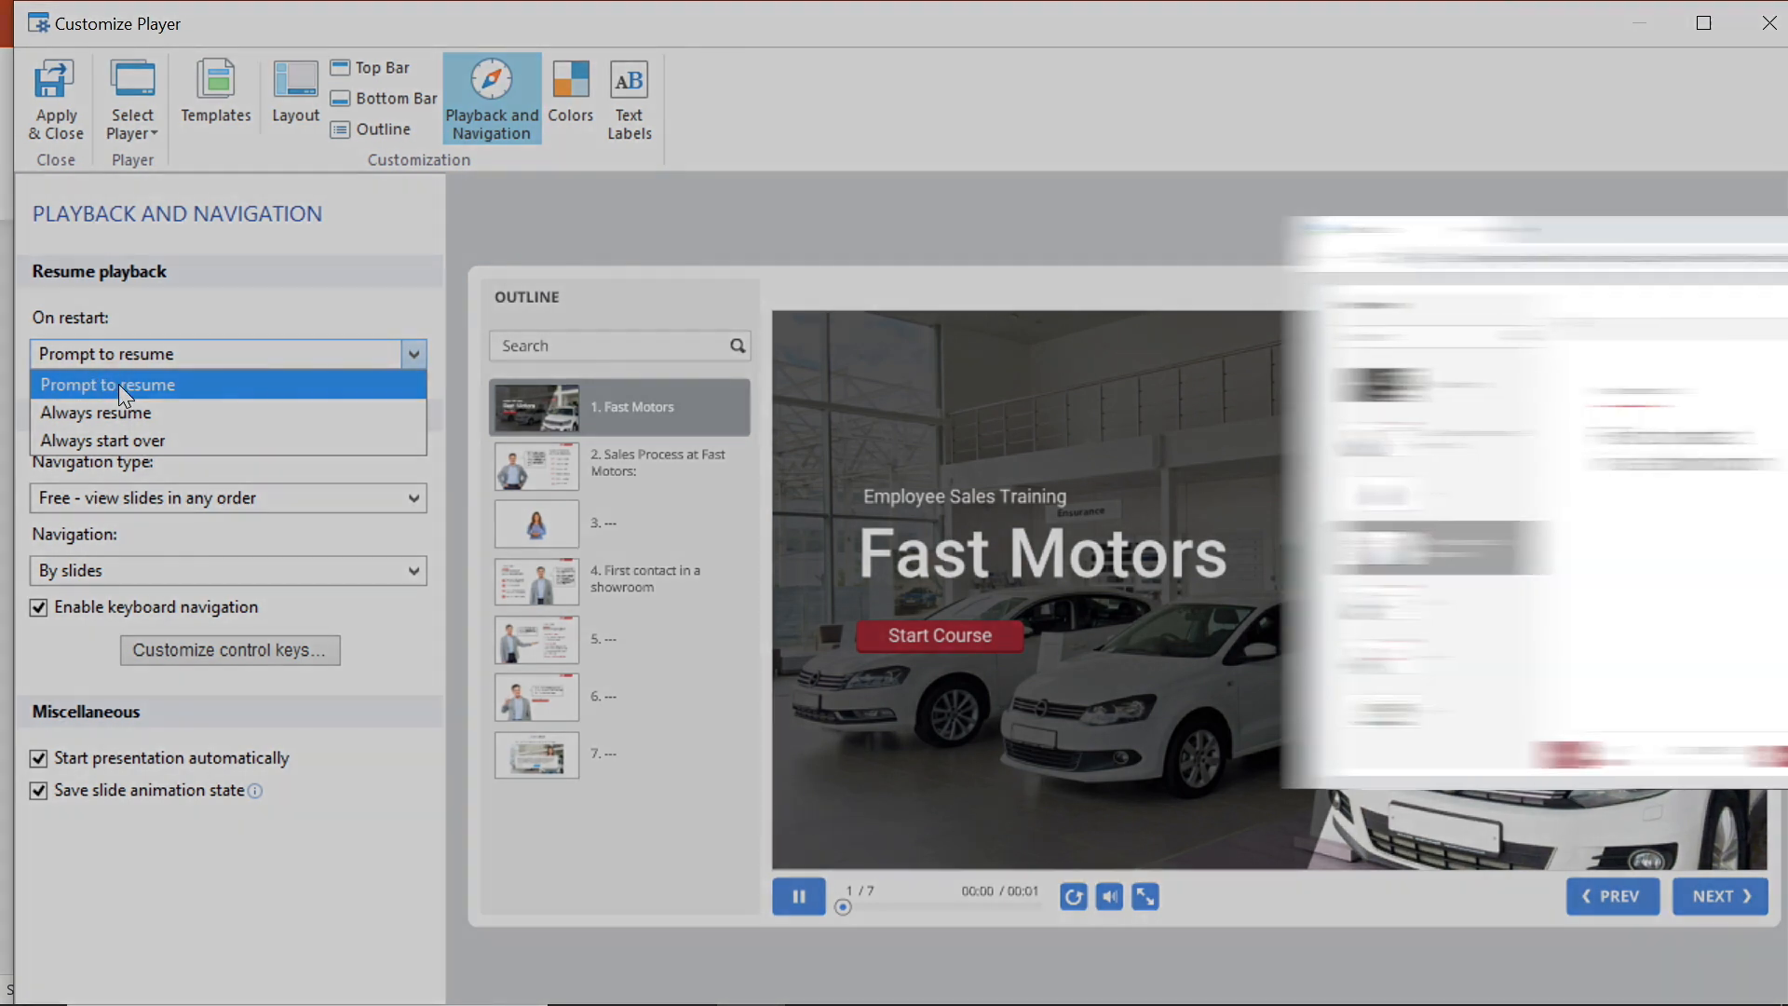
click(119, 384)
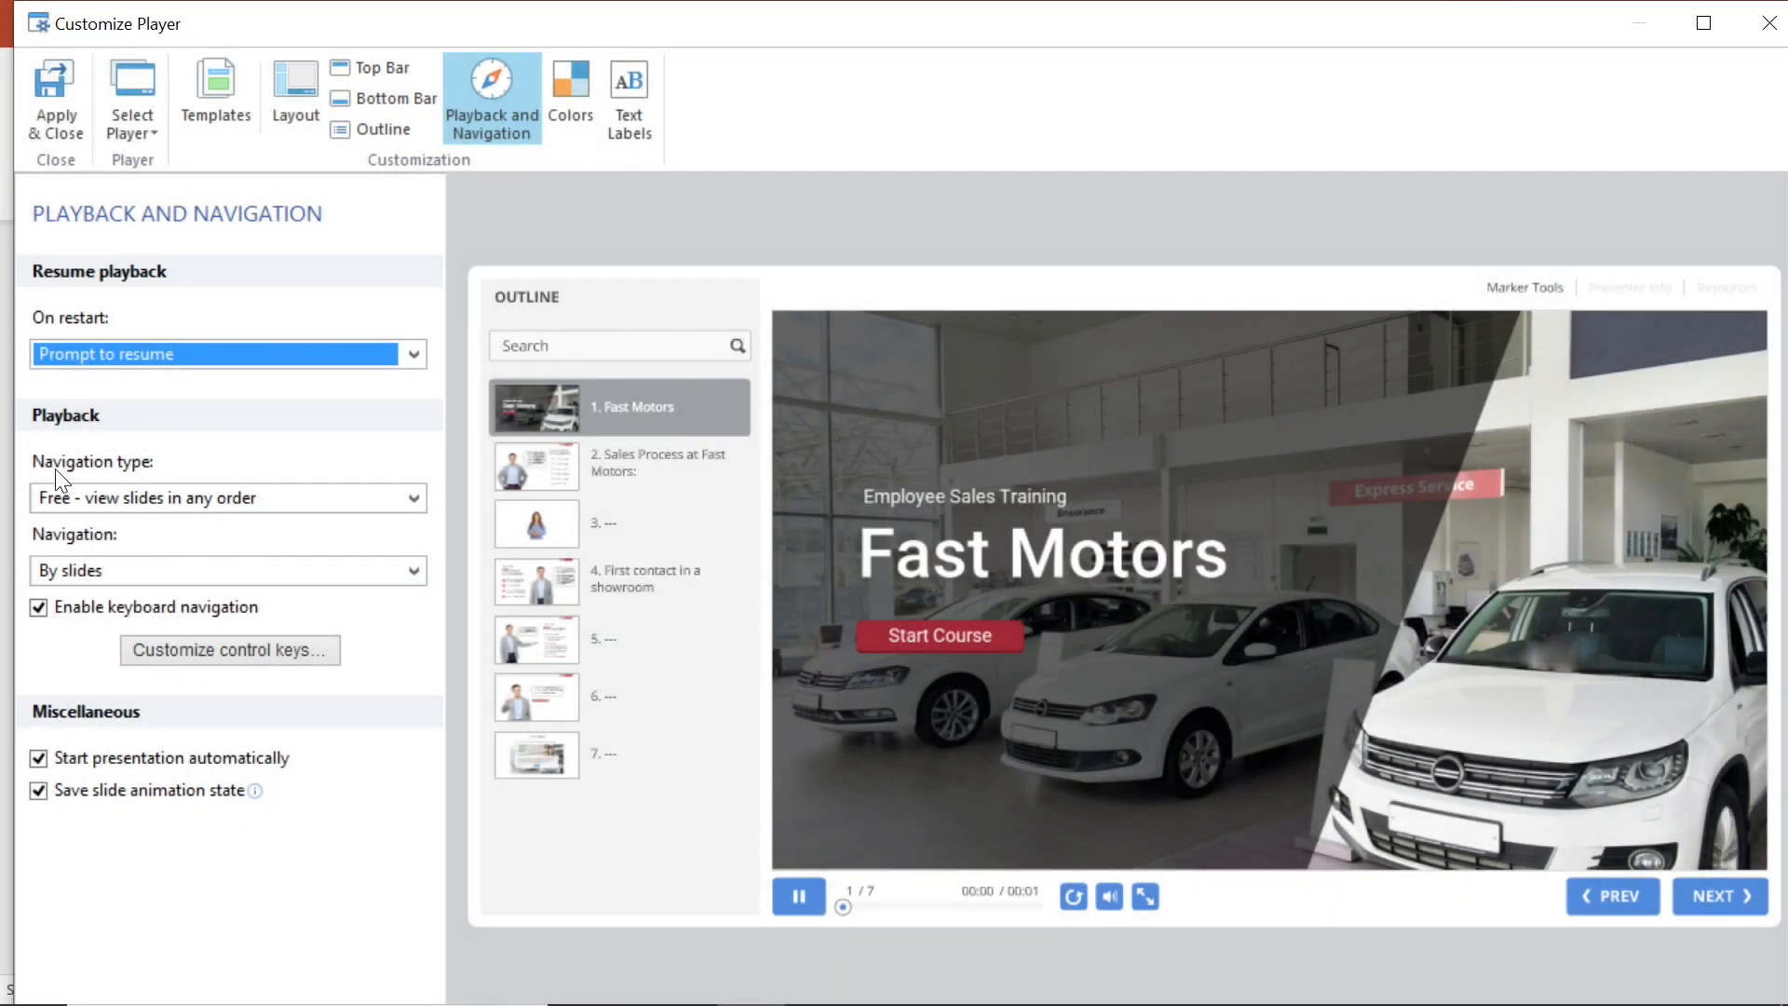
Set the navigation type to Forward Only - only view the following slide, with navigation By slides.
click(132, 497)
click(130, 497)
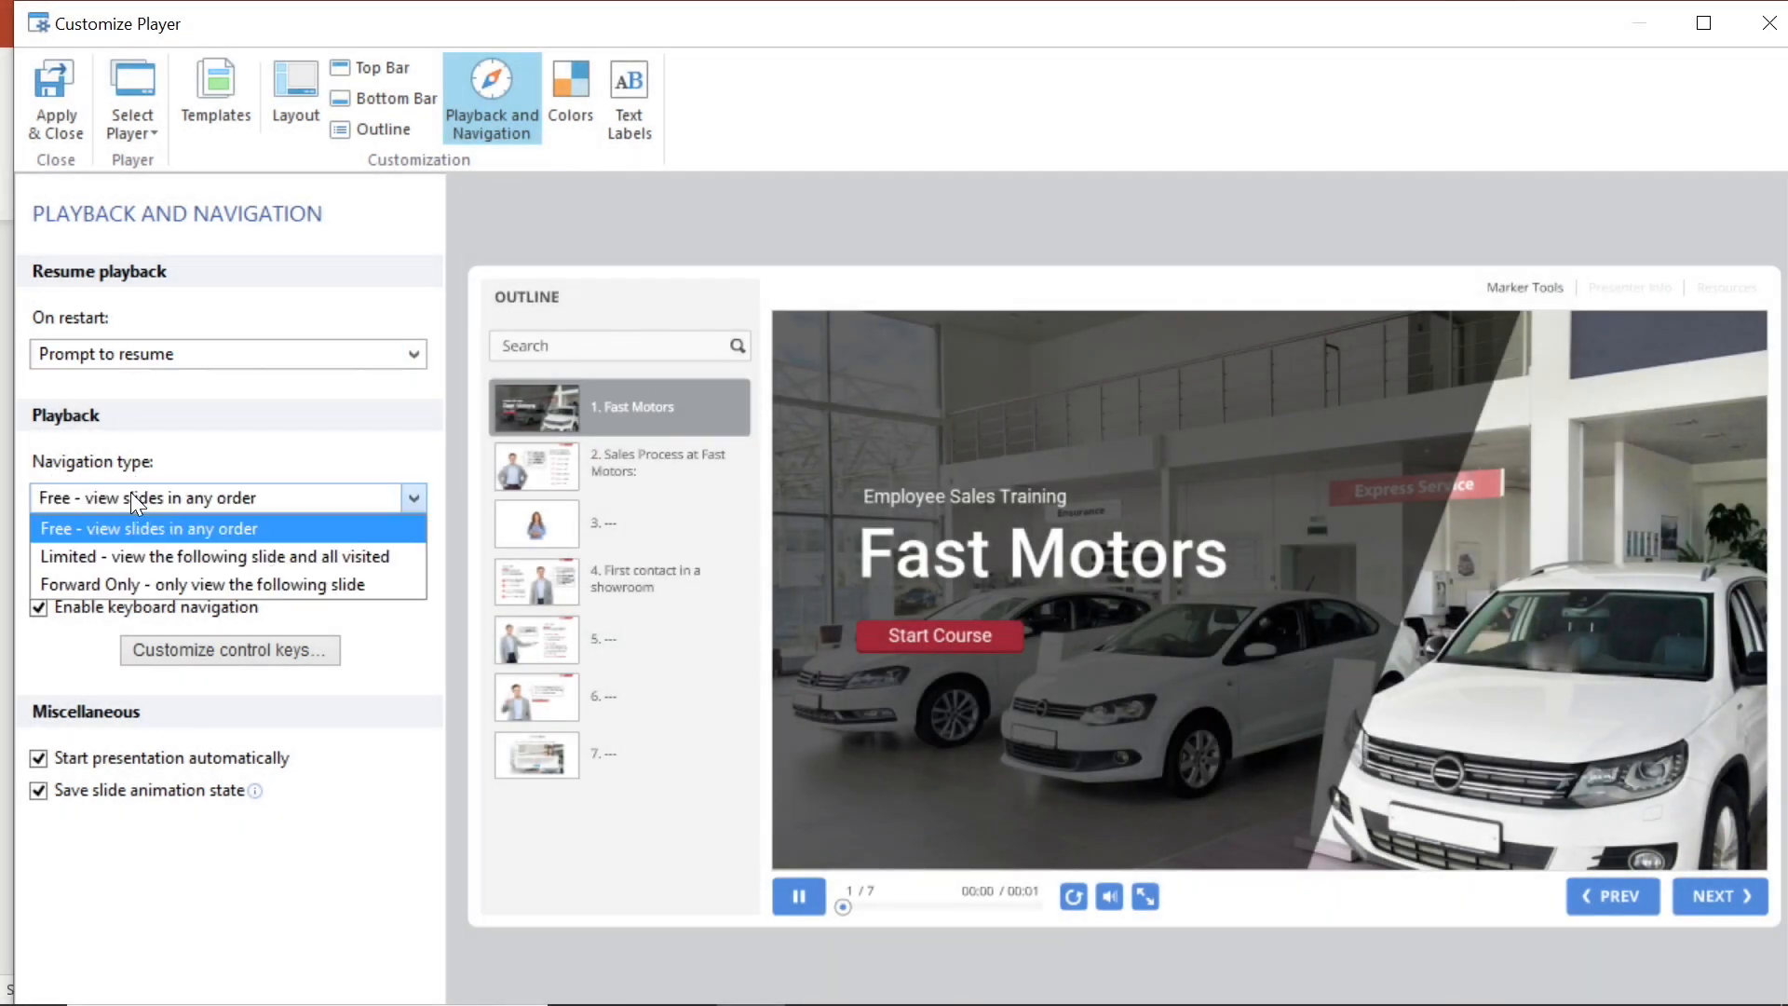
click(220, 587)
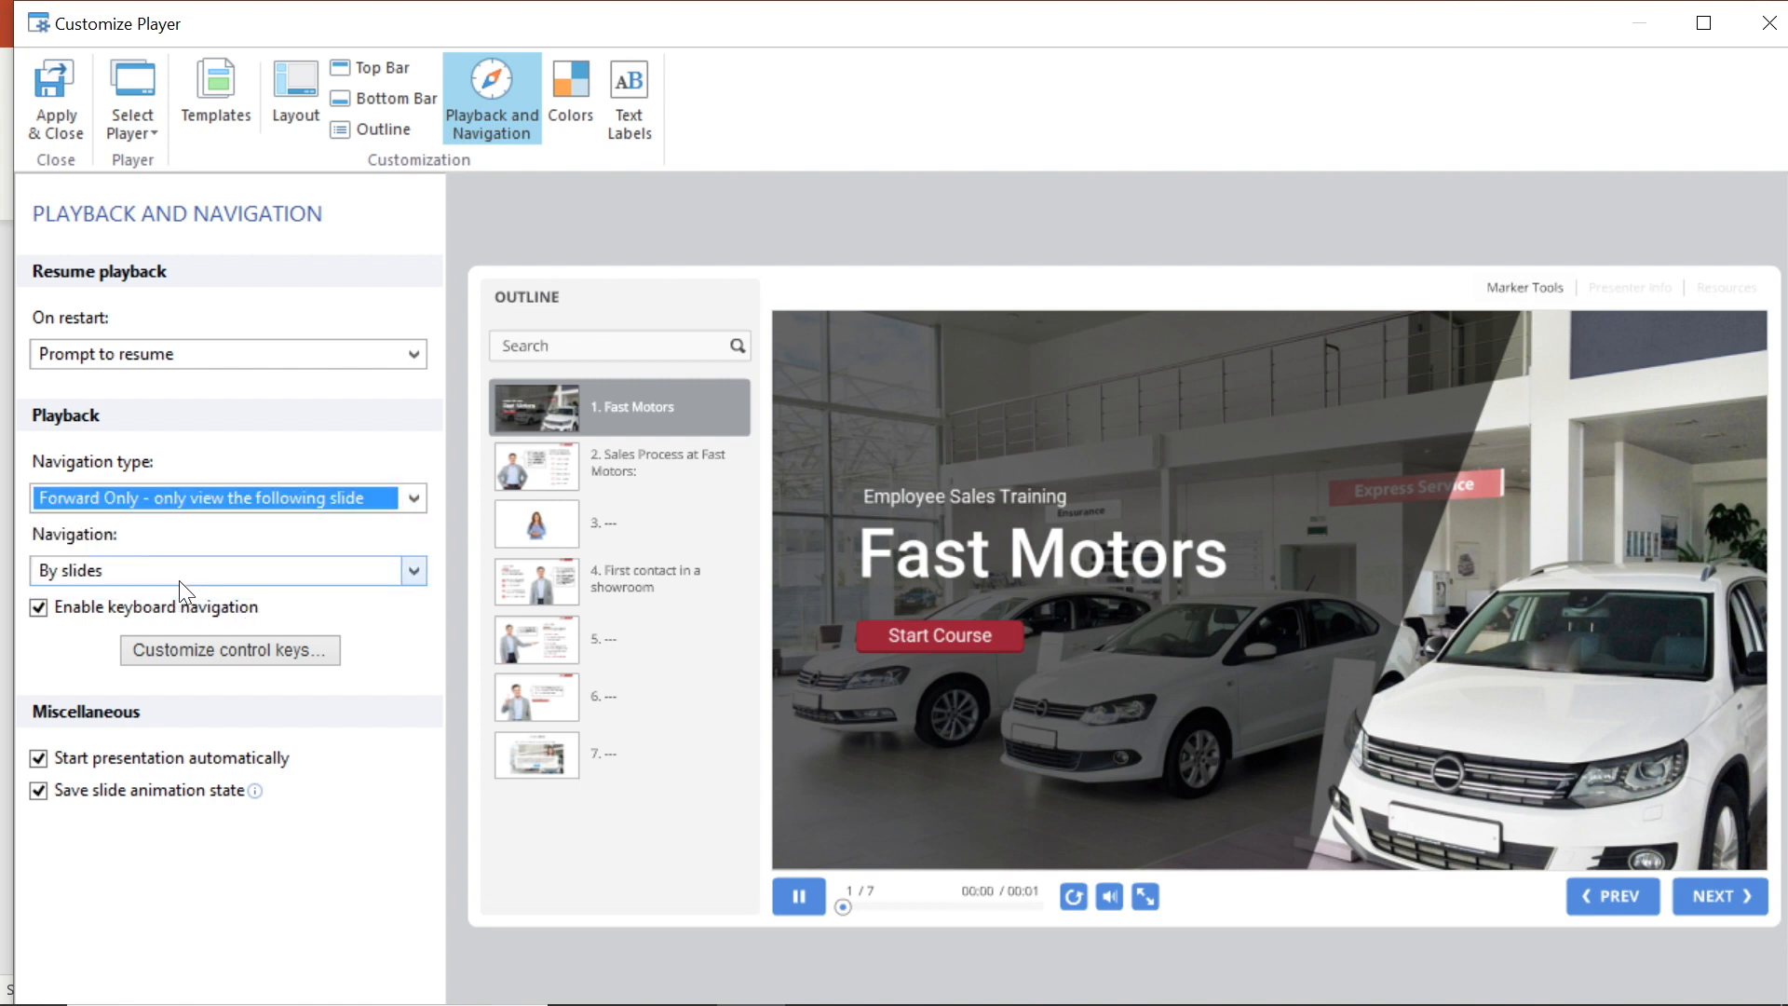
click(104, 575)
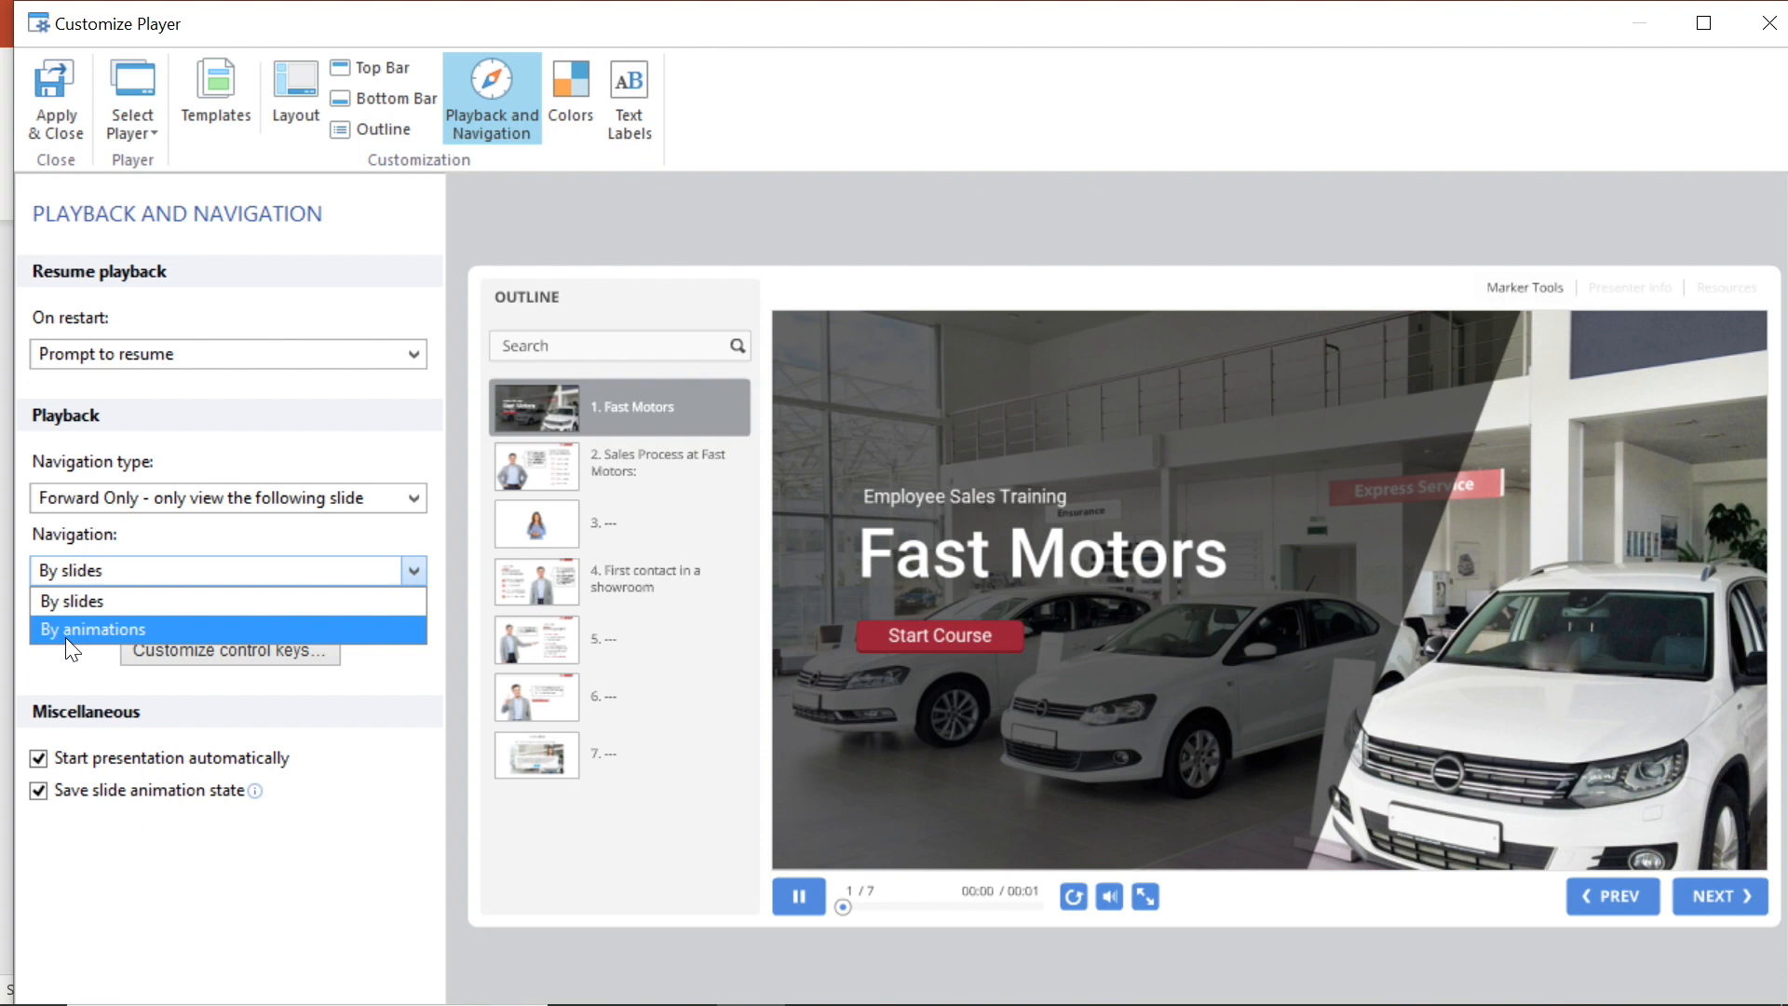
click(75, 600)
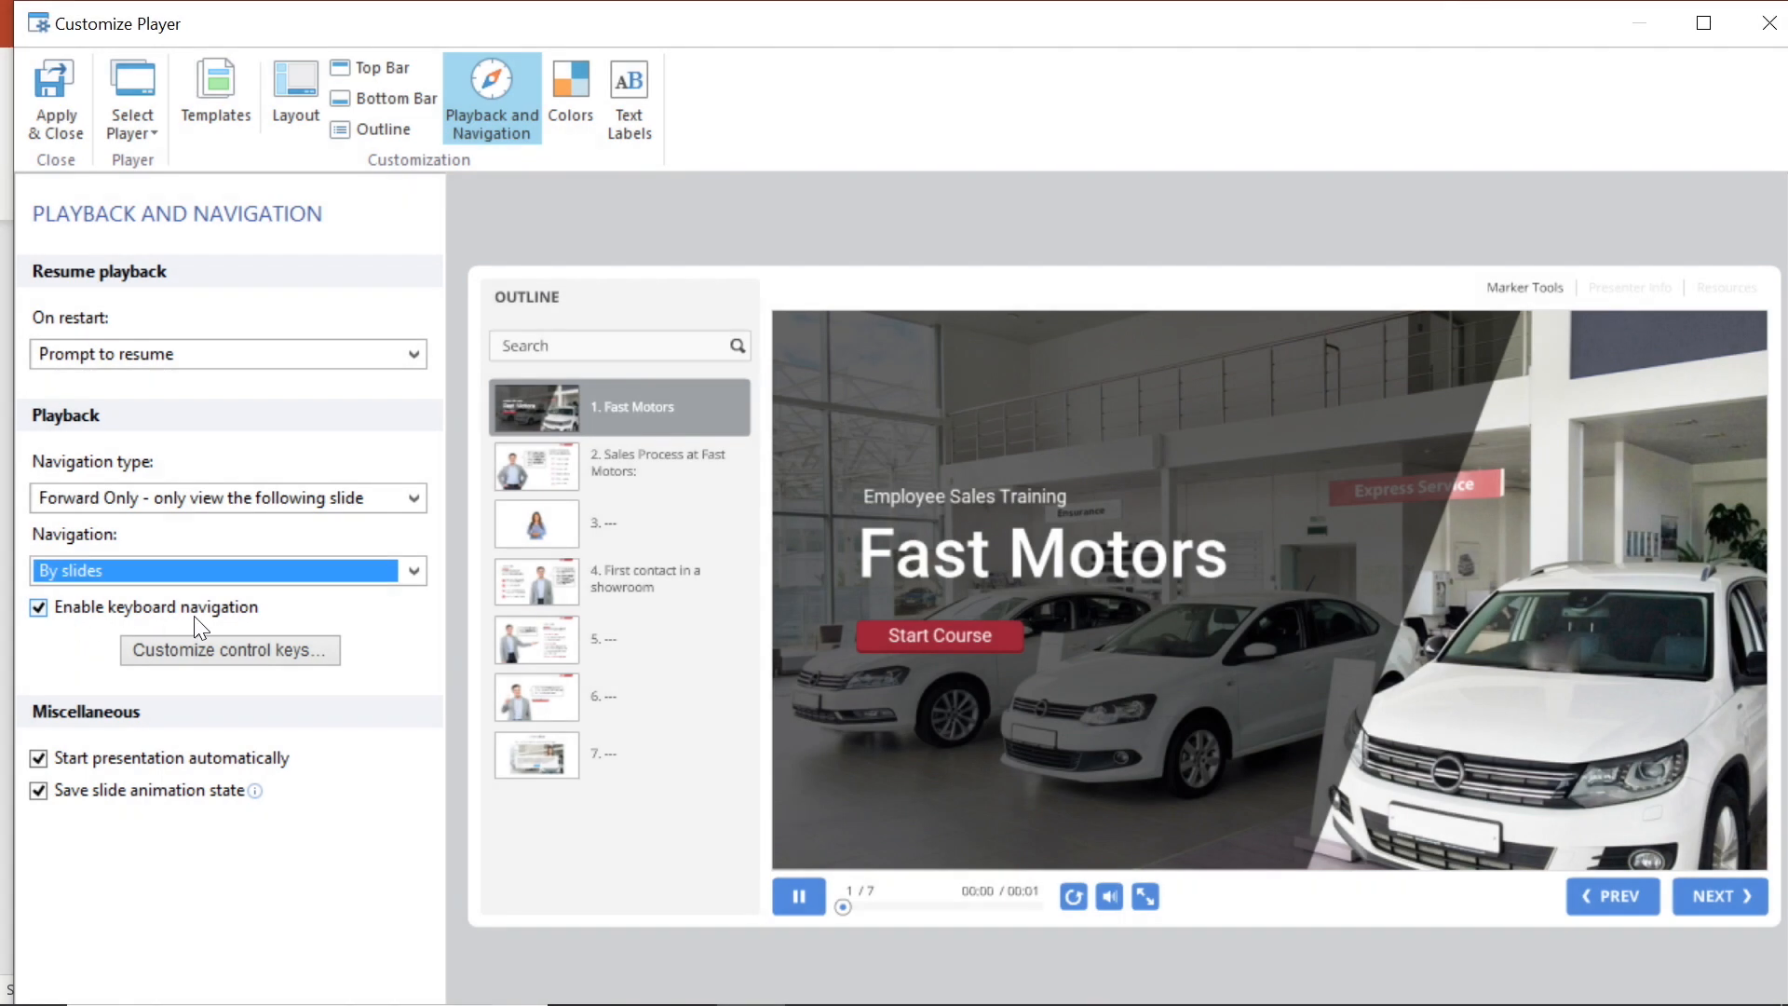
Review the keyboard control key assignments and the explanation of the Save slide animation state option.
click(232, 648)
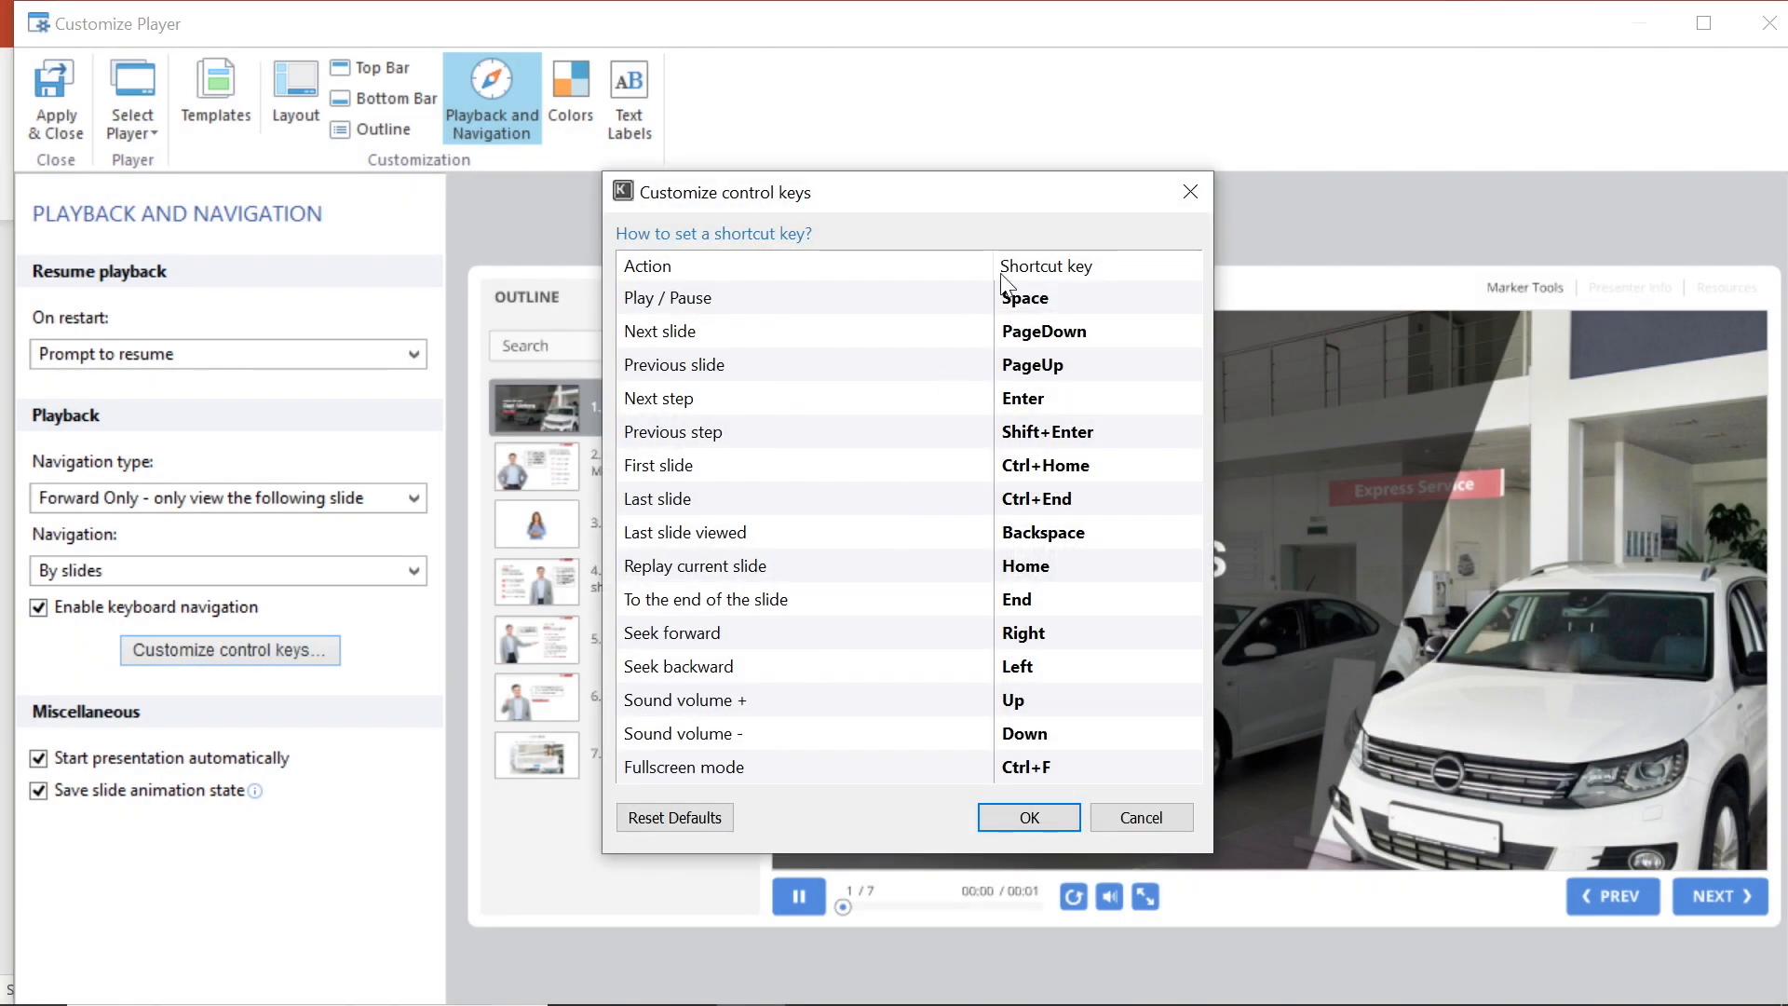
click(1032, 817)
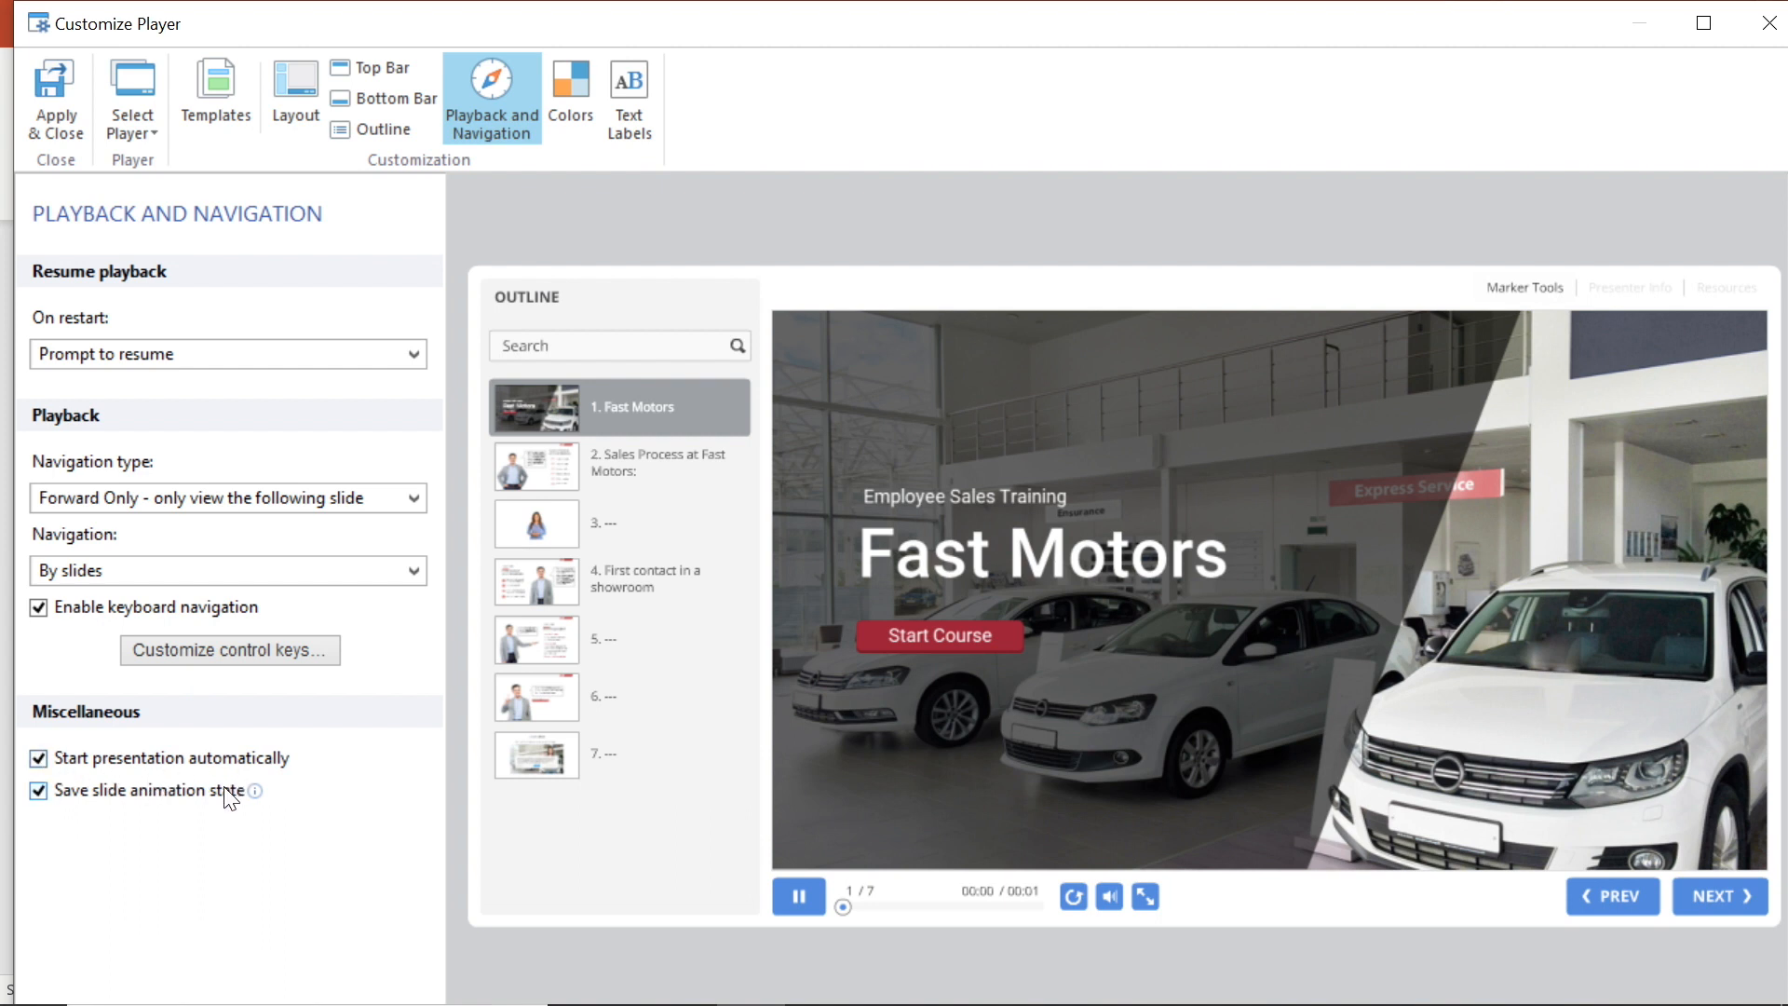
mouse_move(93, 809)
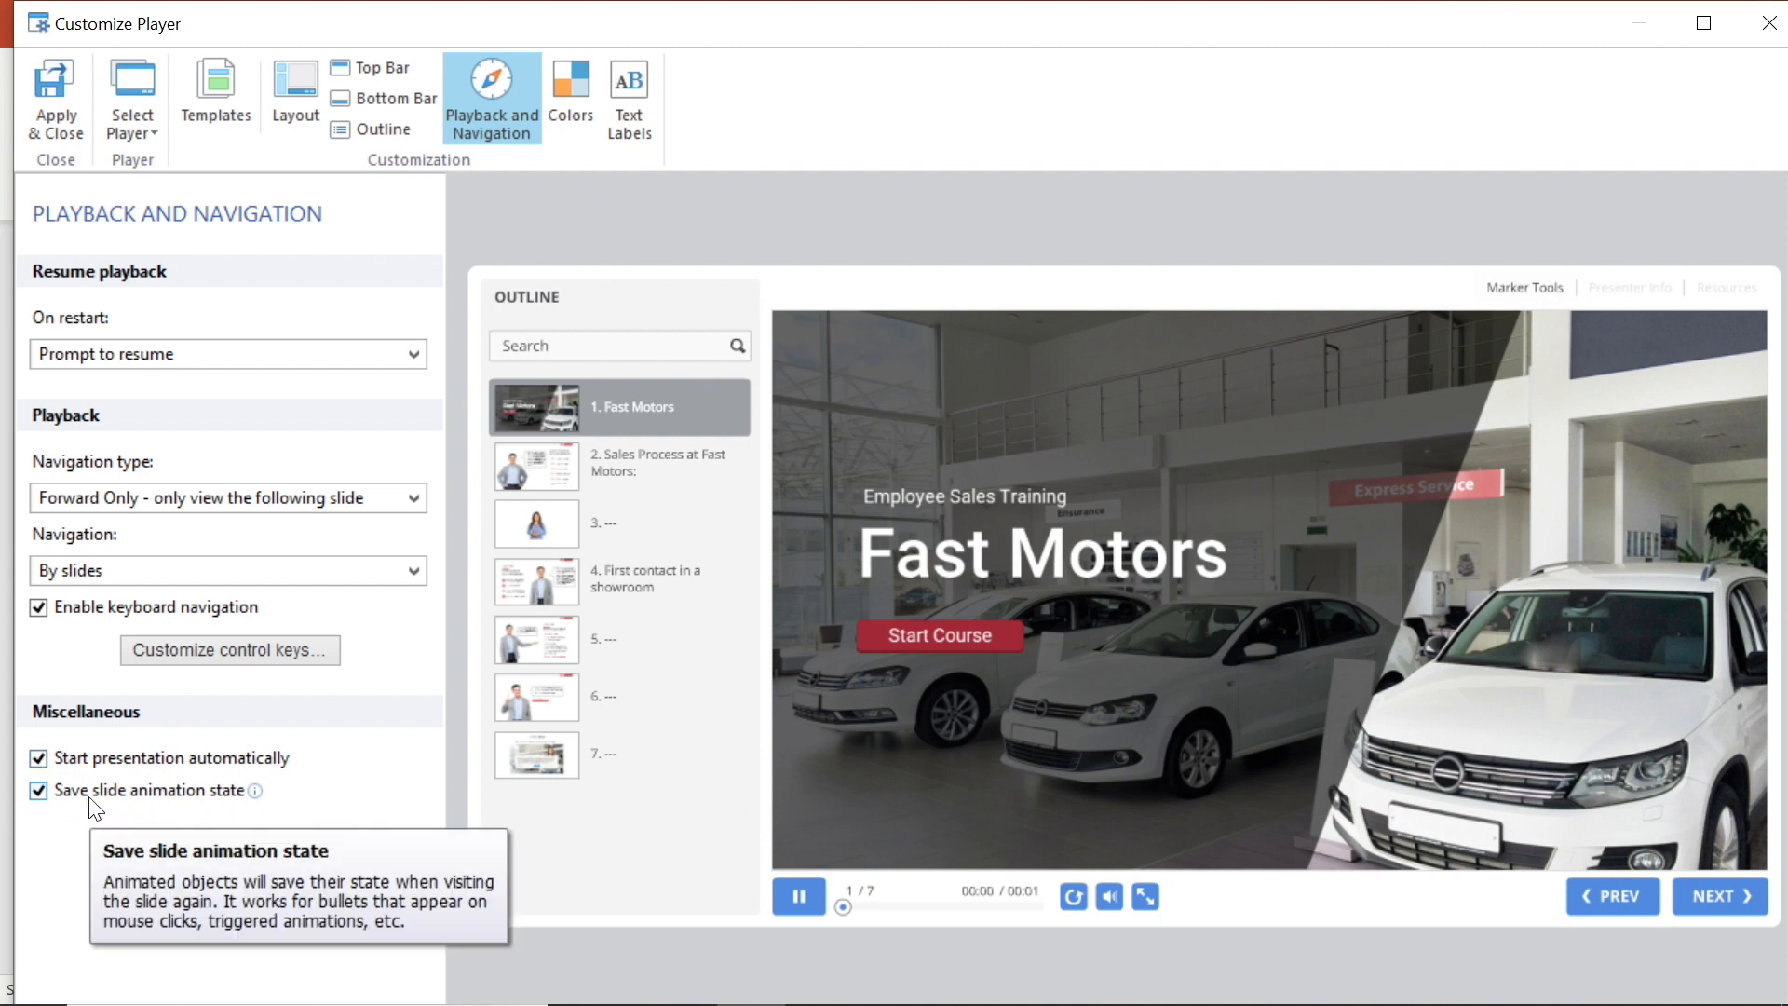
mouse_move(256, 794)
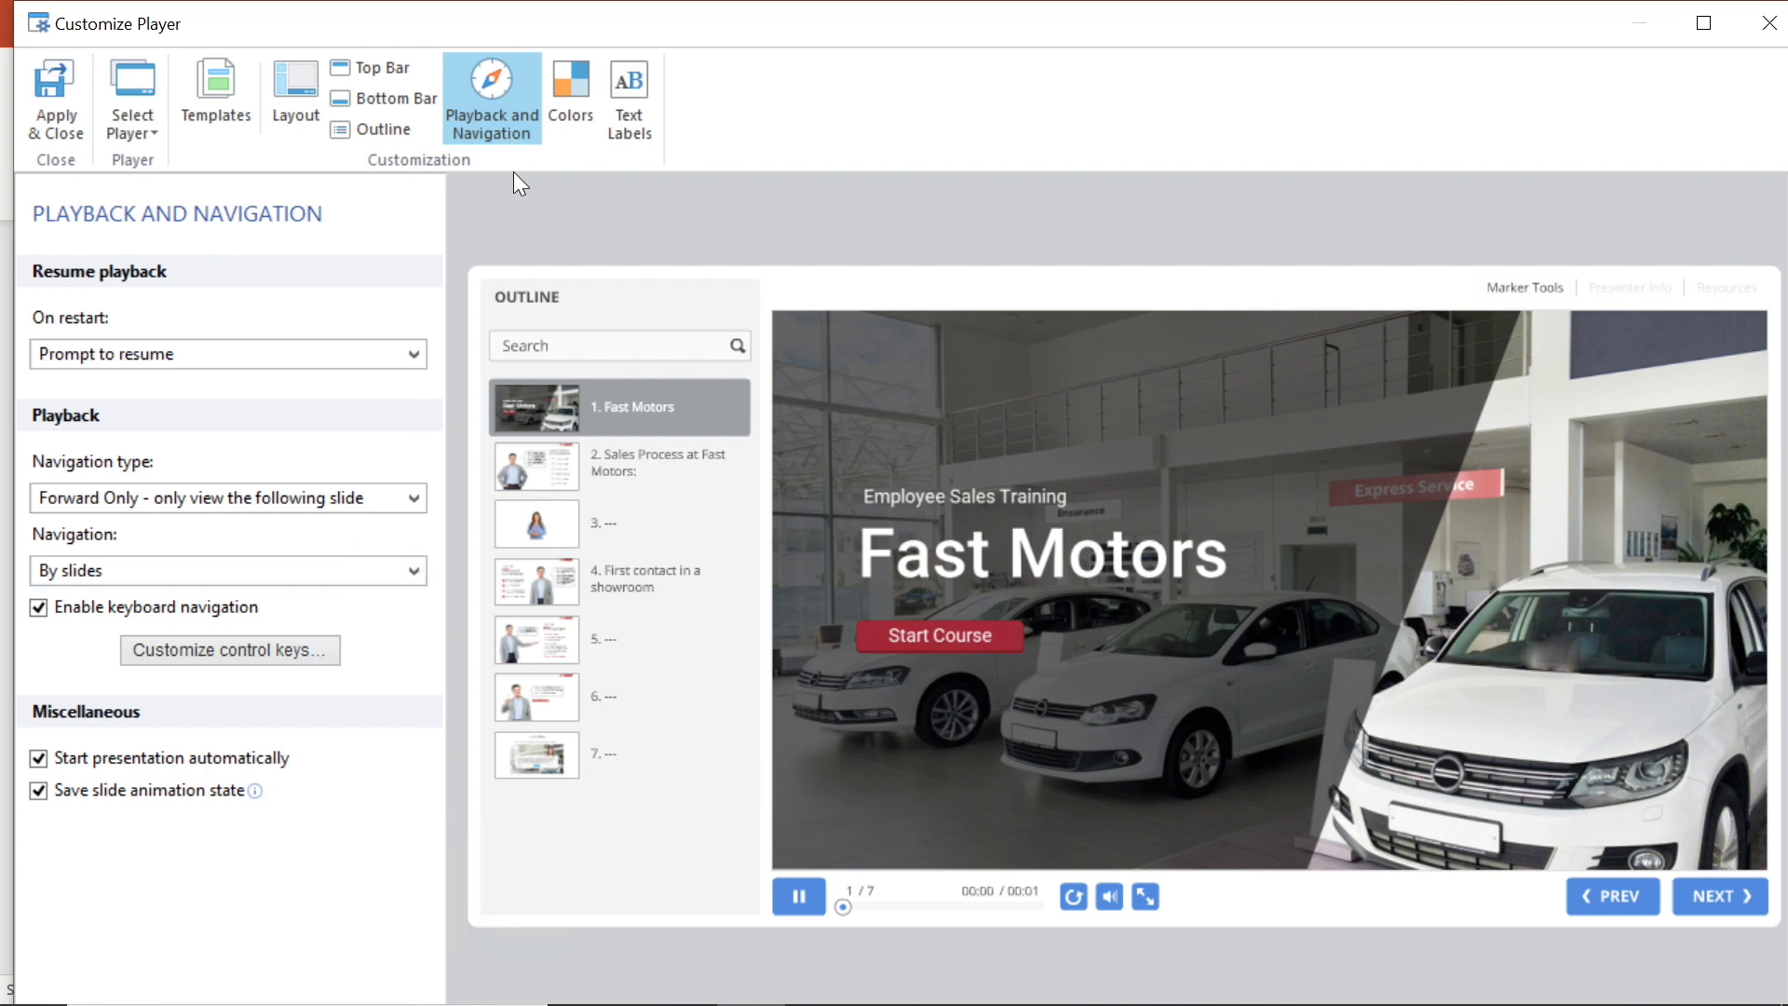
Apply the Light Red color scheme and set the button background to #9F2936, sampled from the slide's Start Course button.
click(577, 96)
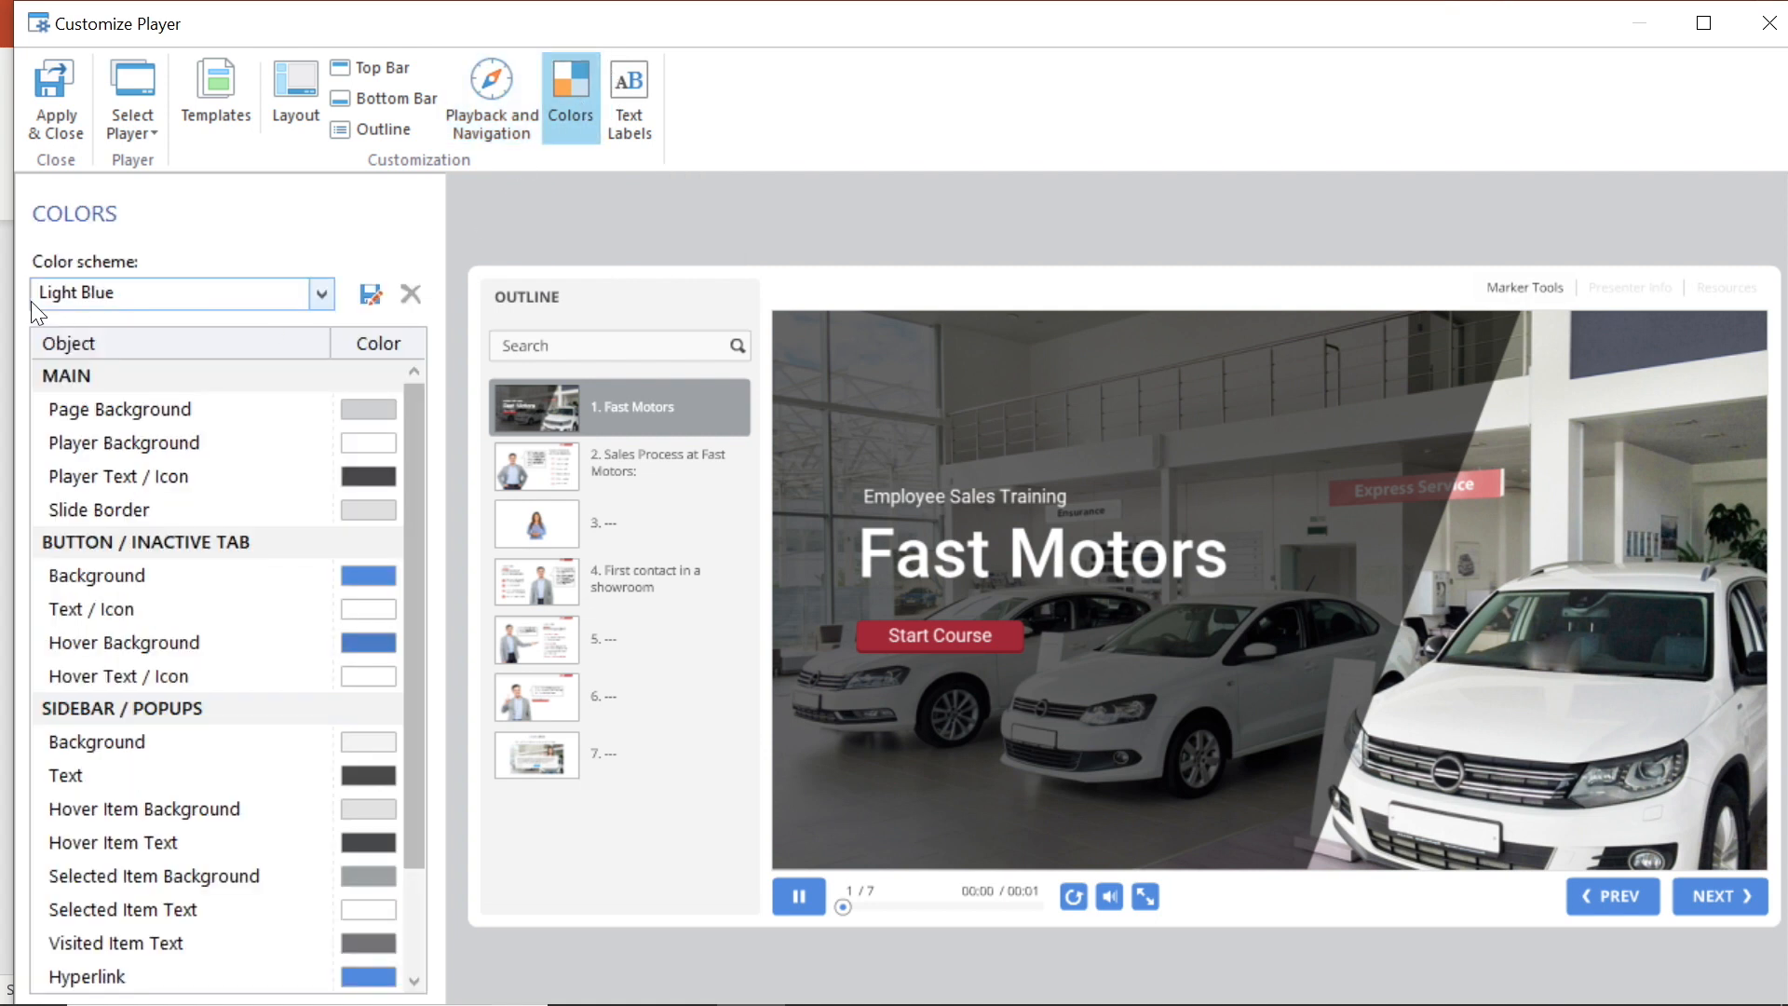
click(315, 288)
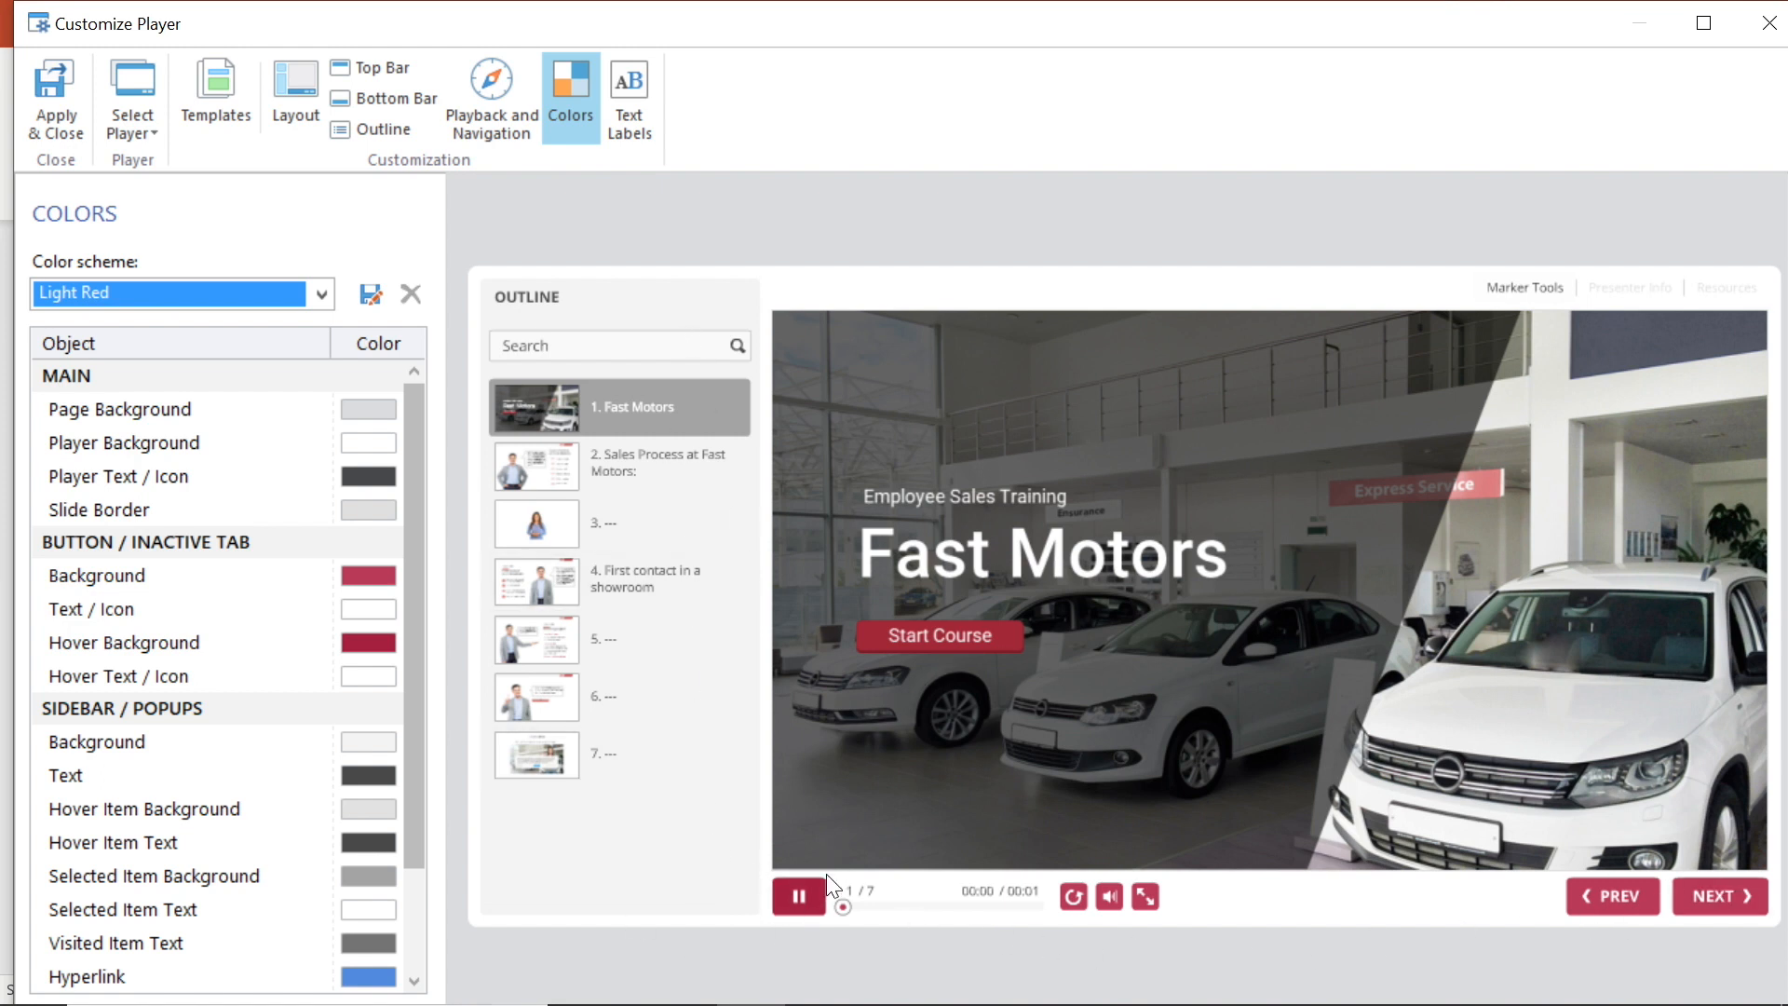
click(365, 574)
drag(963, 391, 1345, 310)
click(1615, 724)
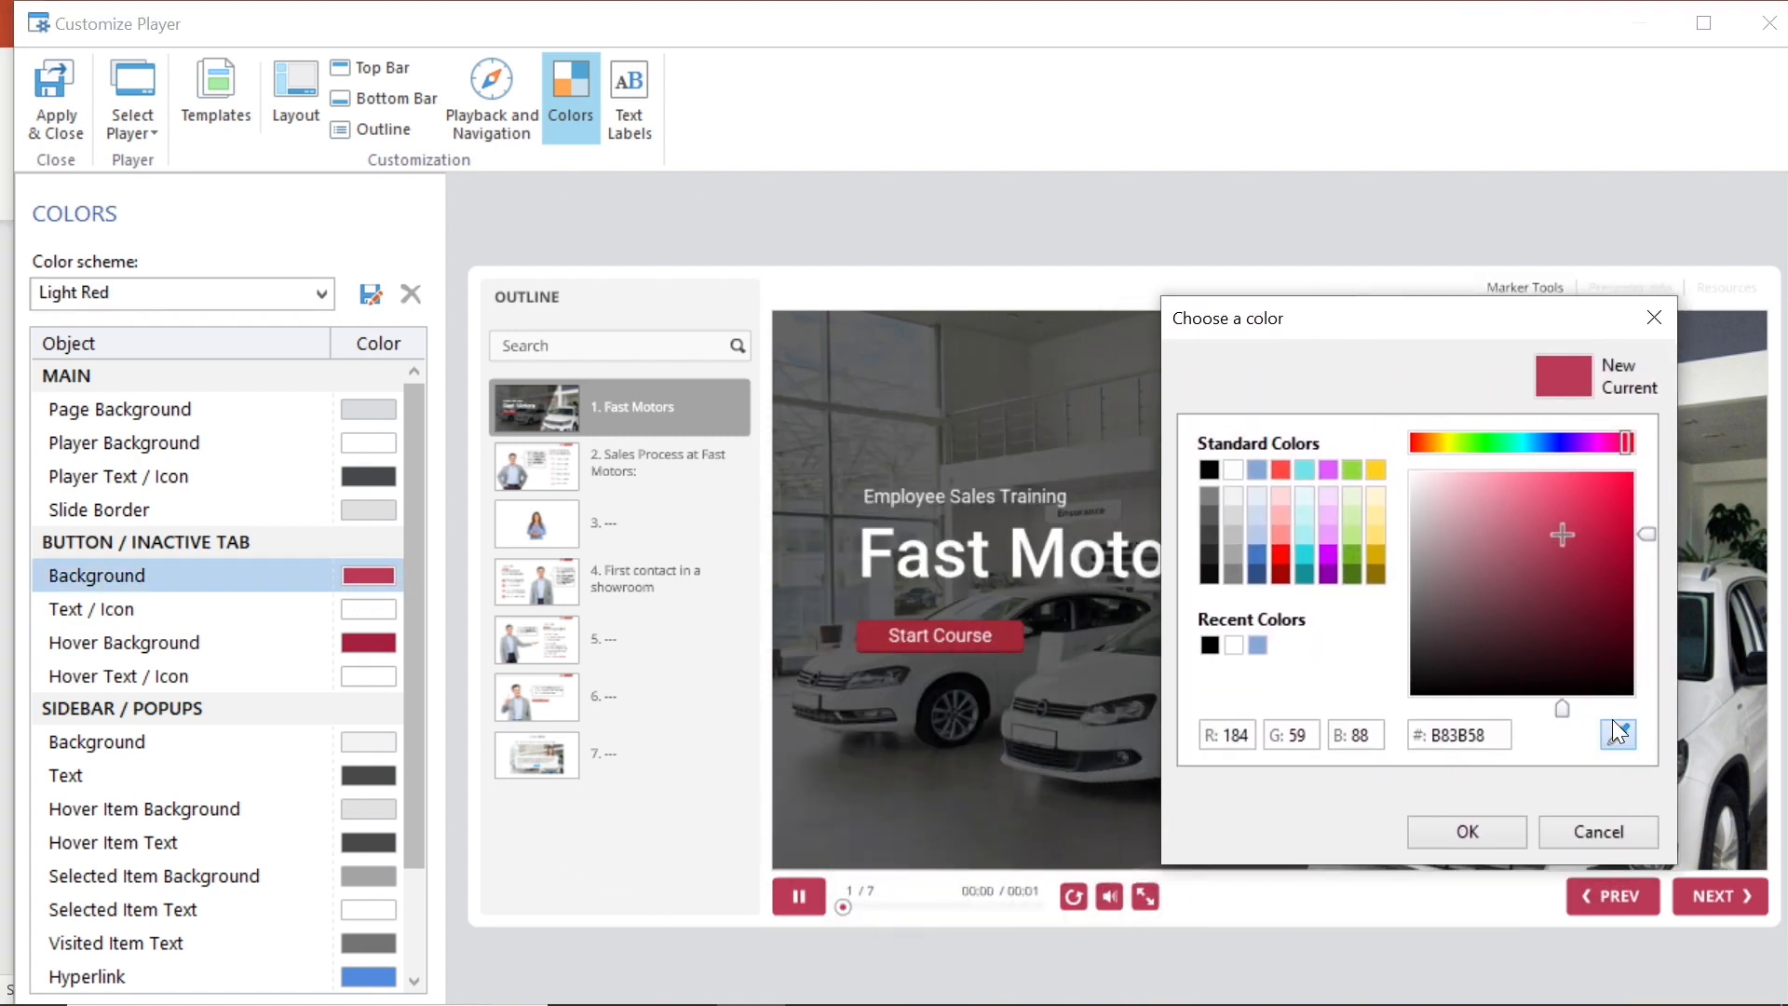
click(879, 634)
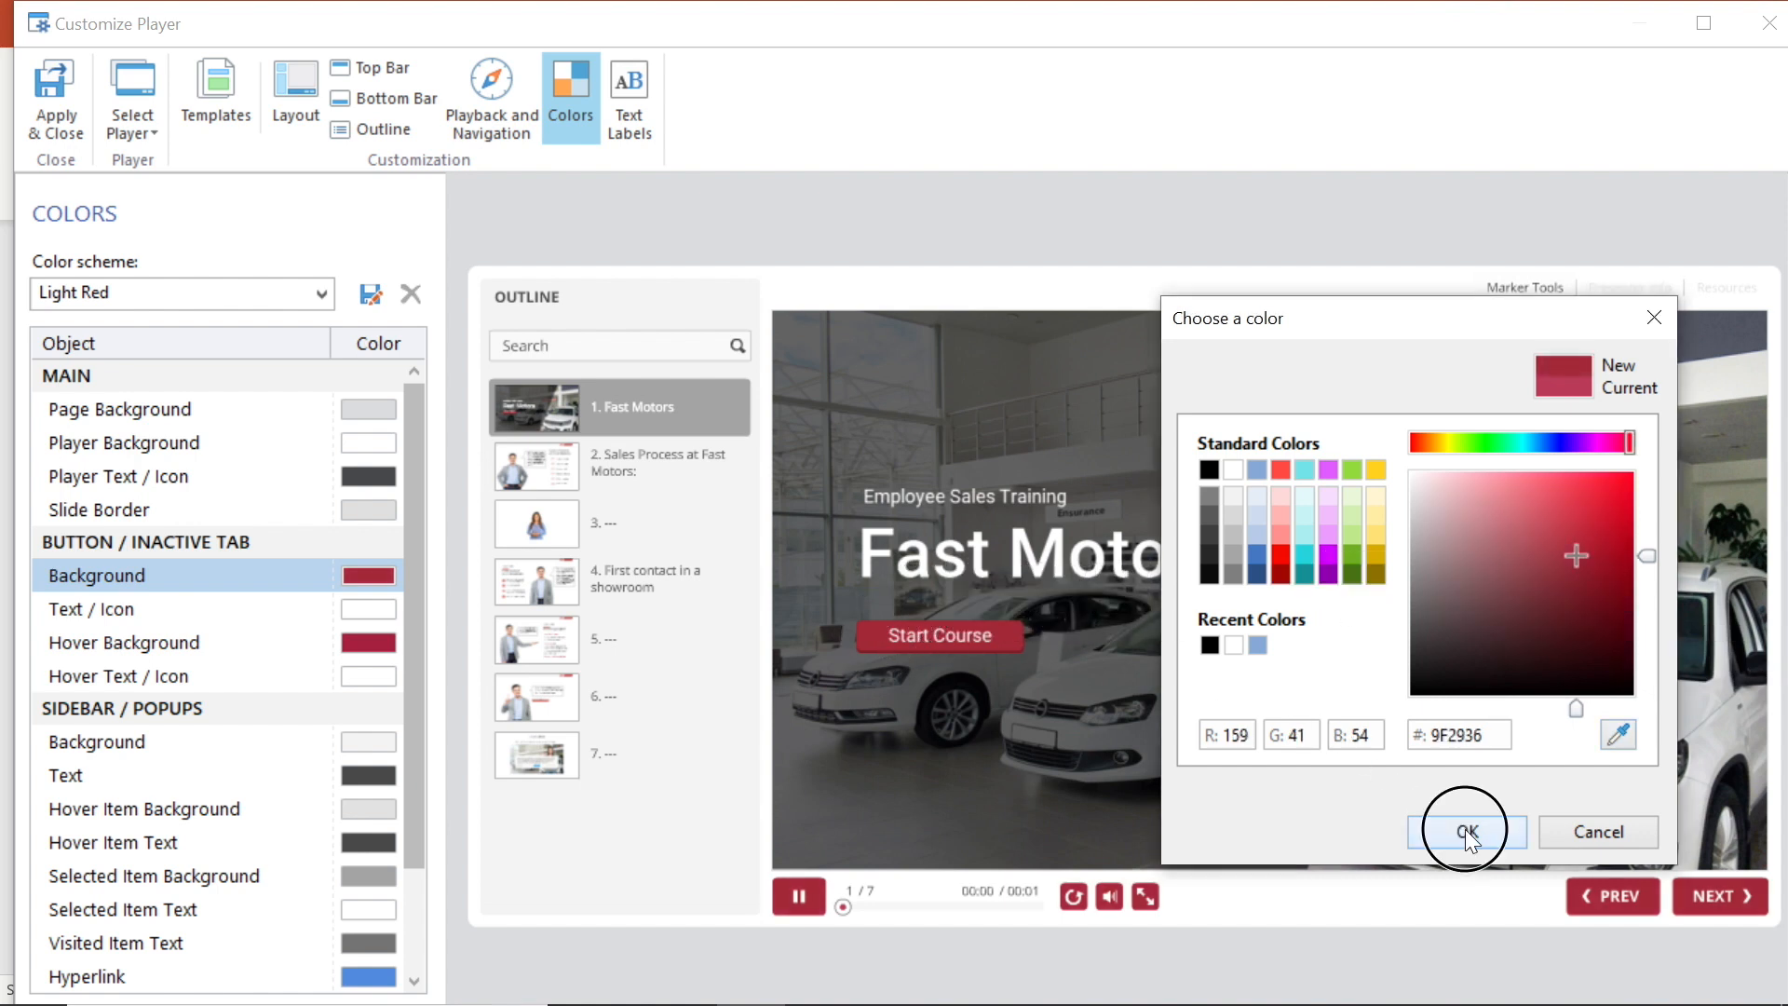
click(1467, 830)
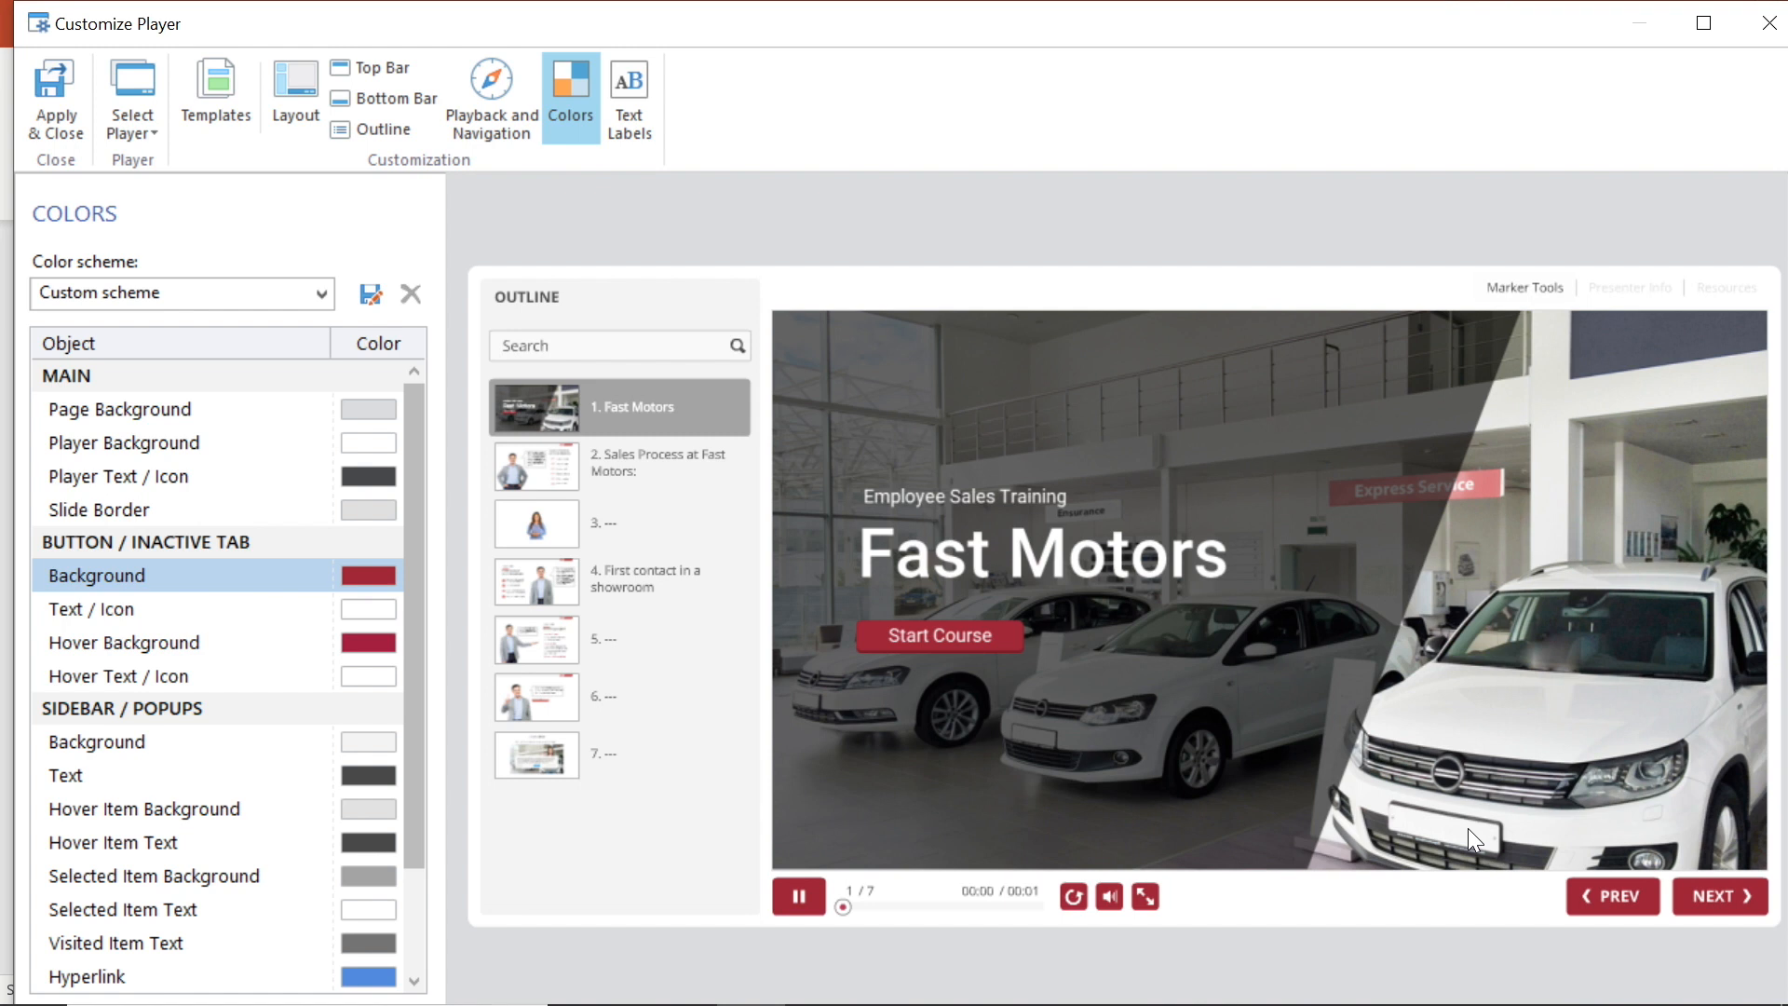
Set the button Hover Background to the darker red sampled from the lower edge of the Start Course button.
click(384, 649)
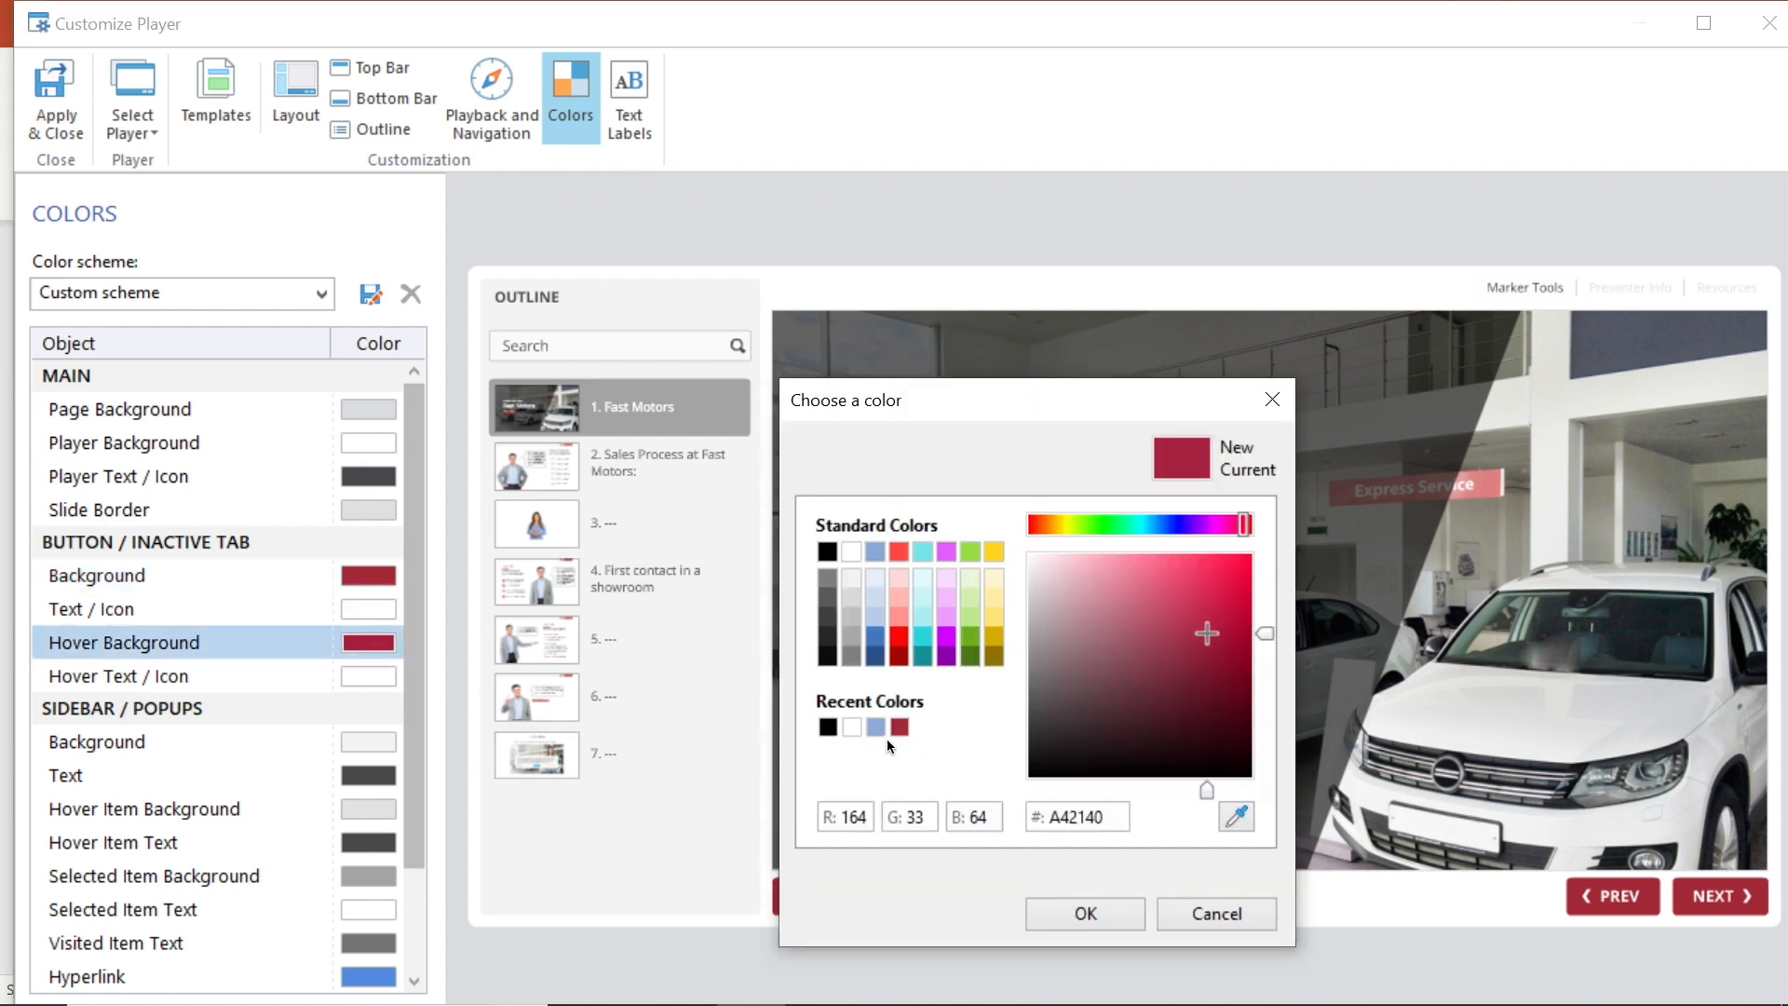
drag(987, 392, 1300, 300)
click(1549, 723)
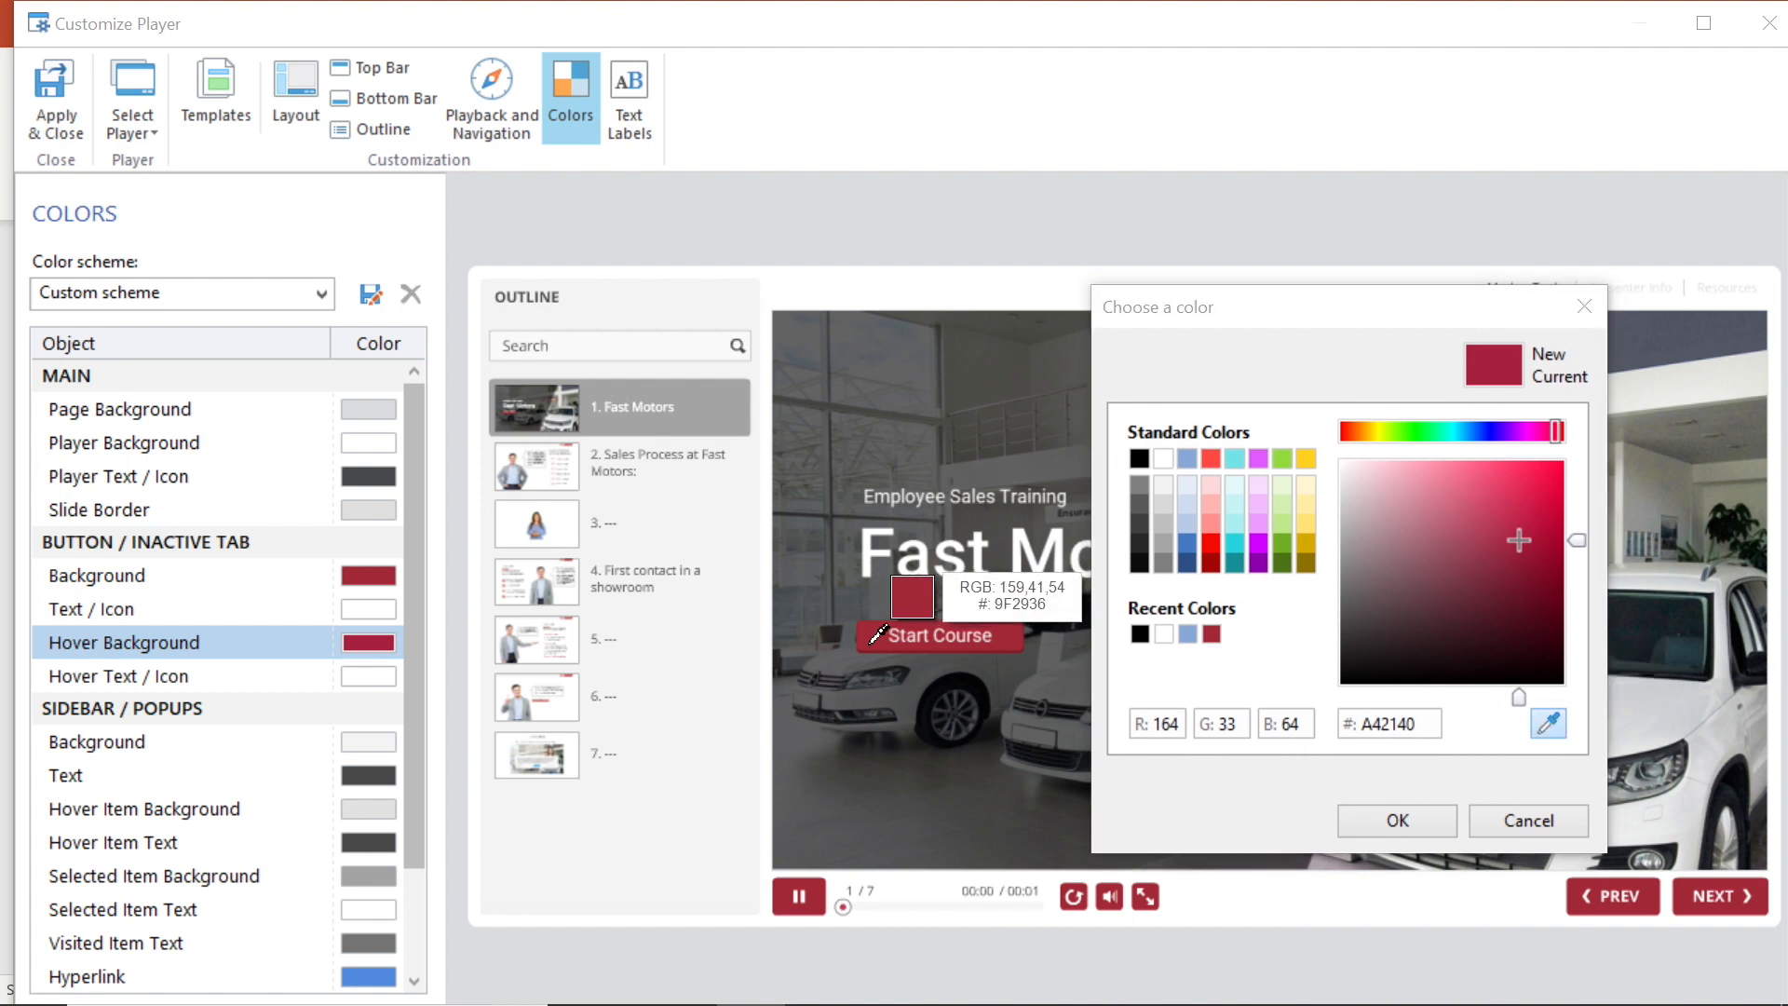
click(870, 652)
click(1402, 820)
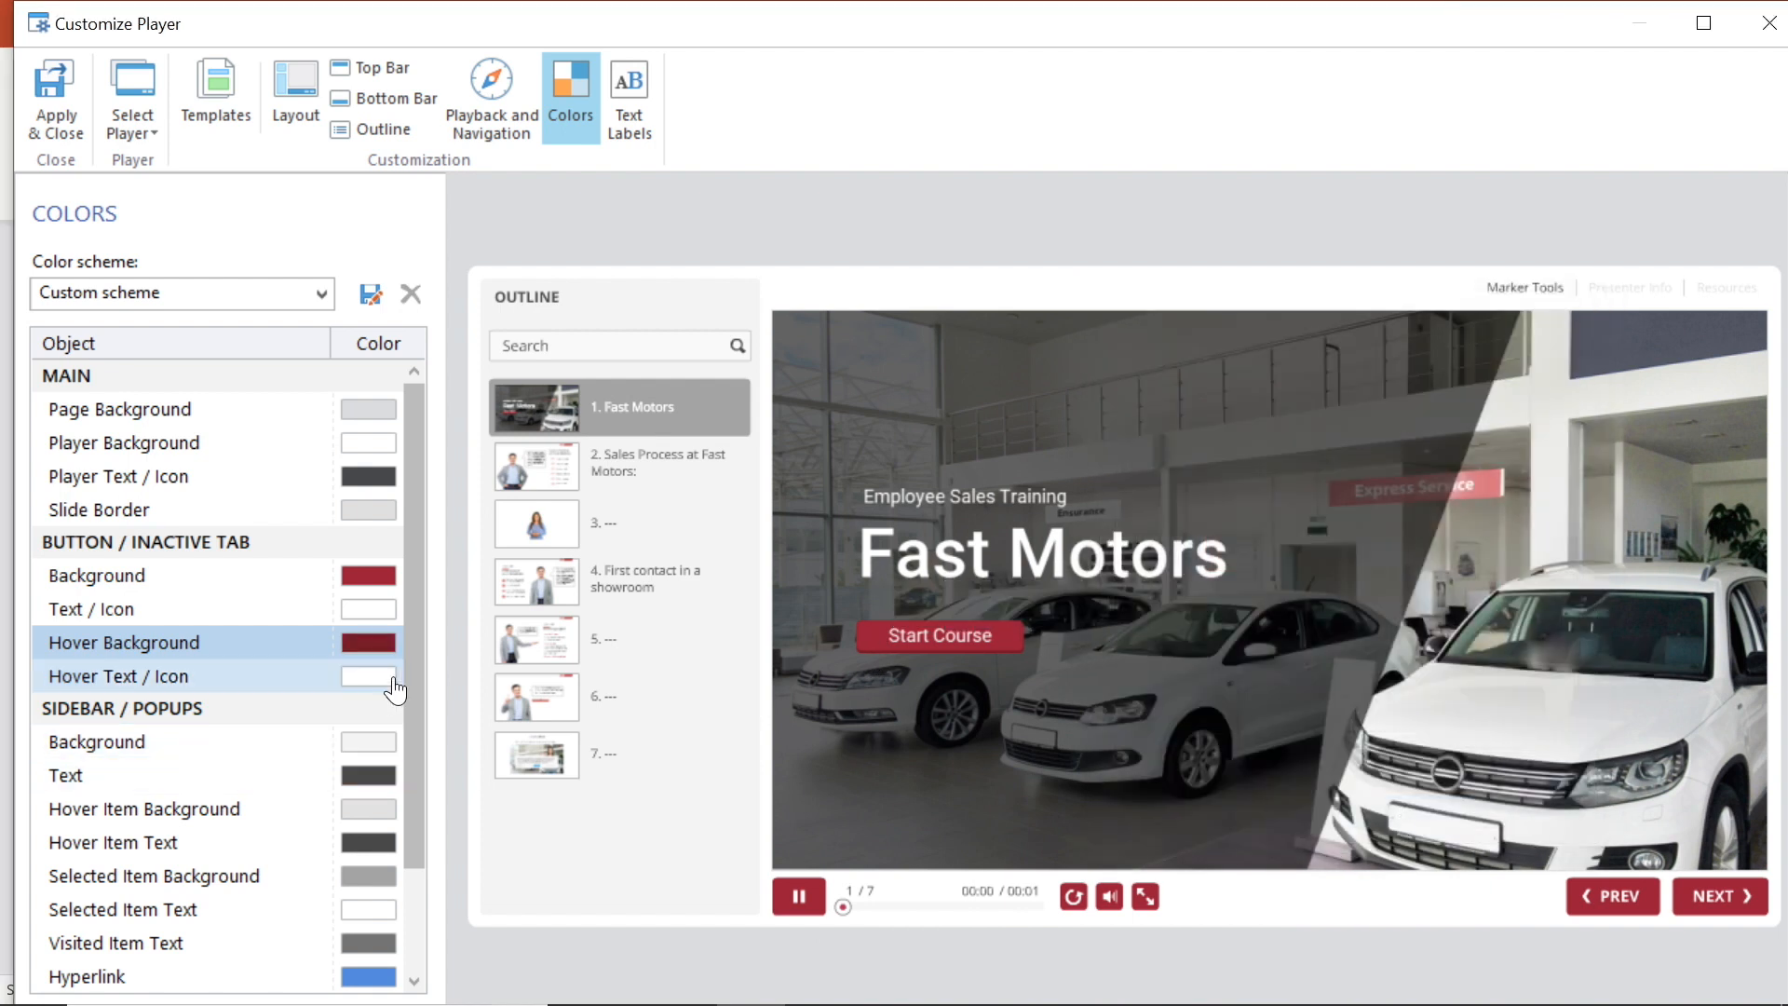
Set the sidebar Hyperlink color and the seekbar Playback color to the recently used red #9F2936.
scroll(367, 680, down, 3)
click(369, 844)
click(900, 727)
click(900, 727)
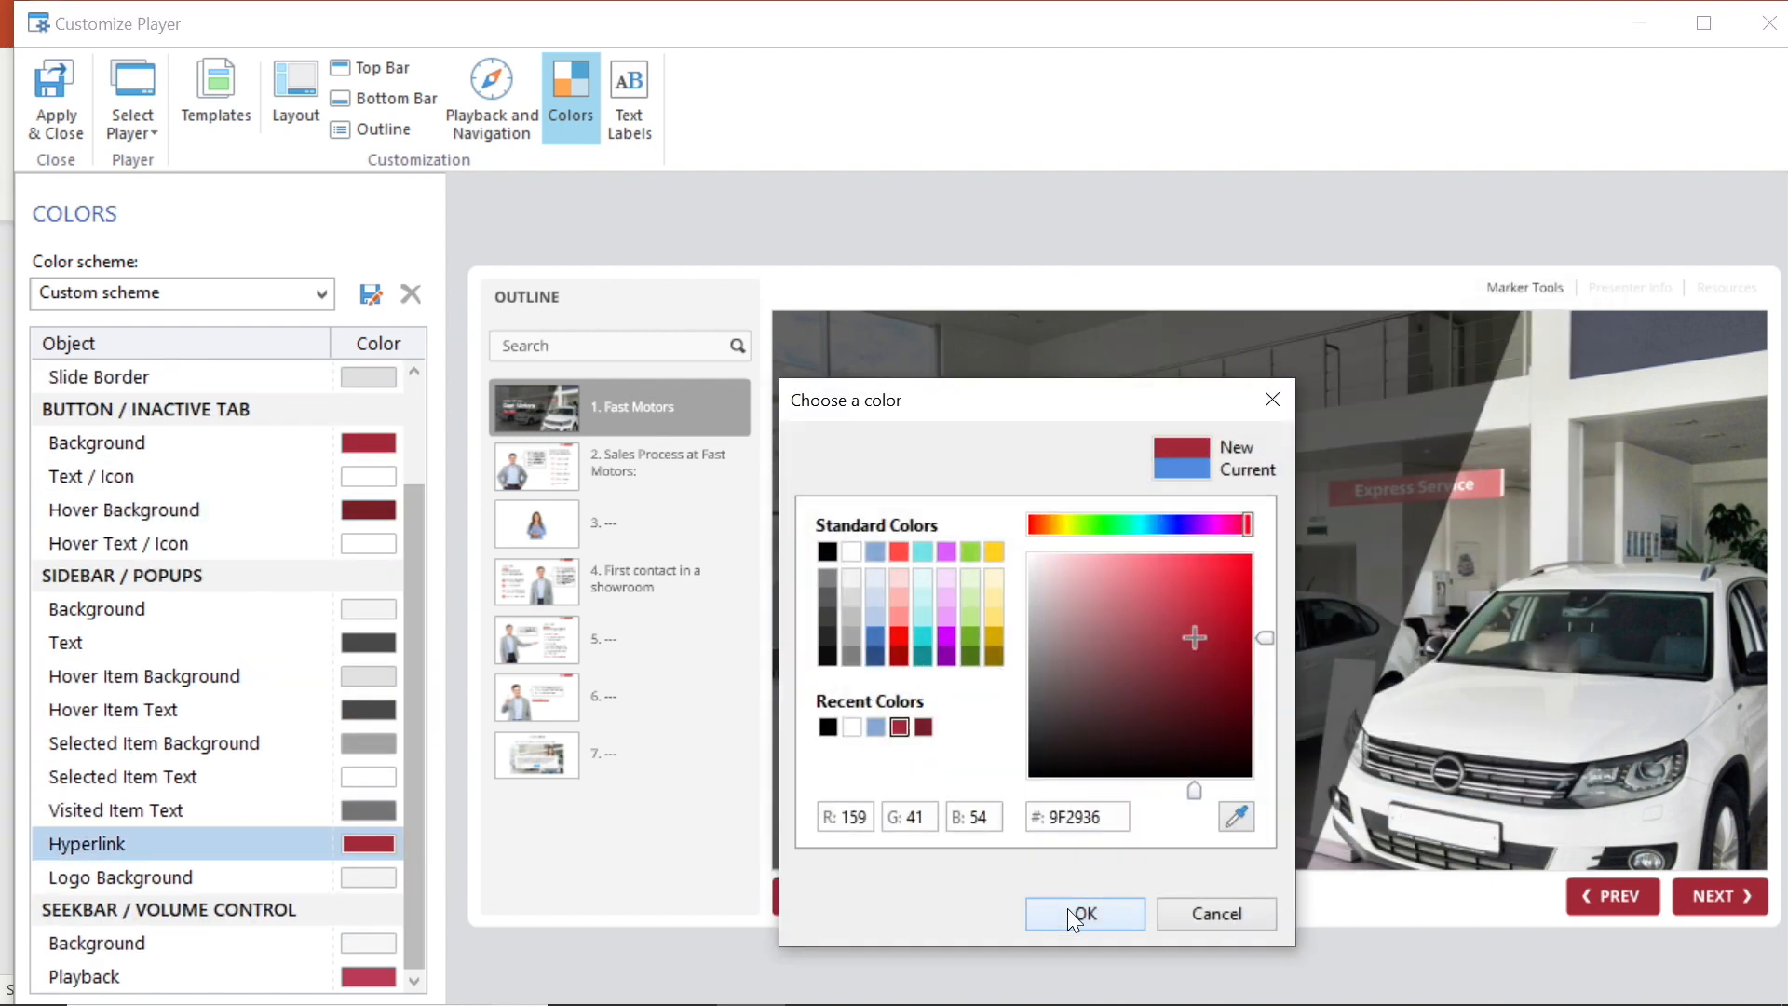
click(1086, 913)
click(369, 977)
click(900, 726)
click(1082, 915)
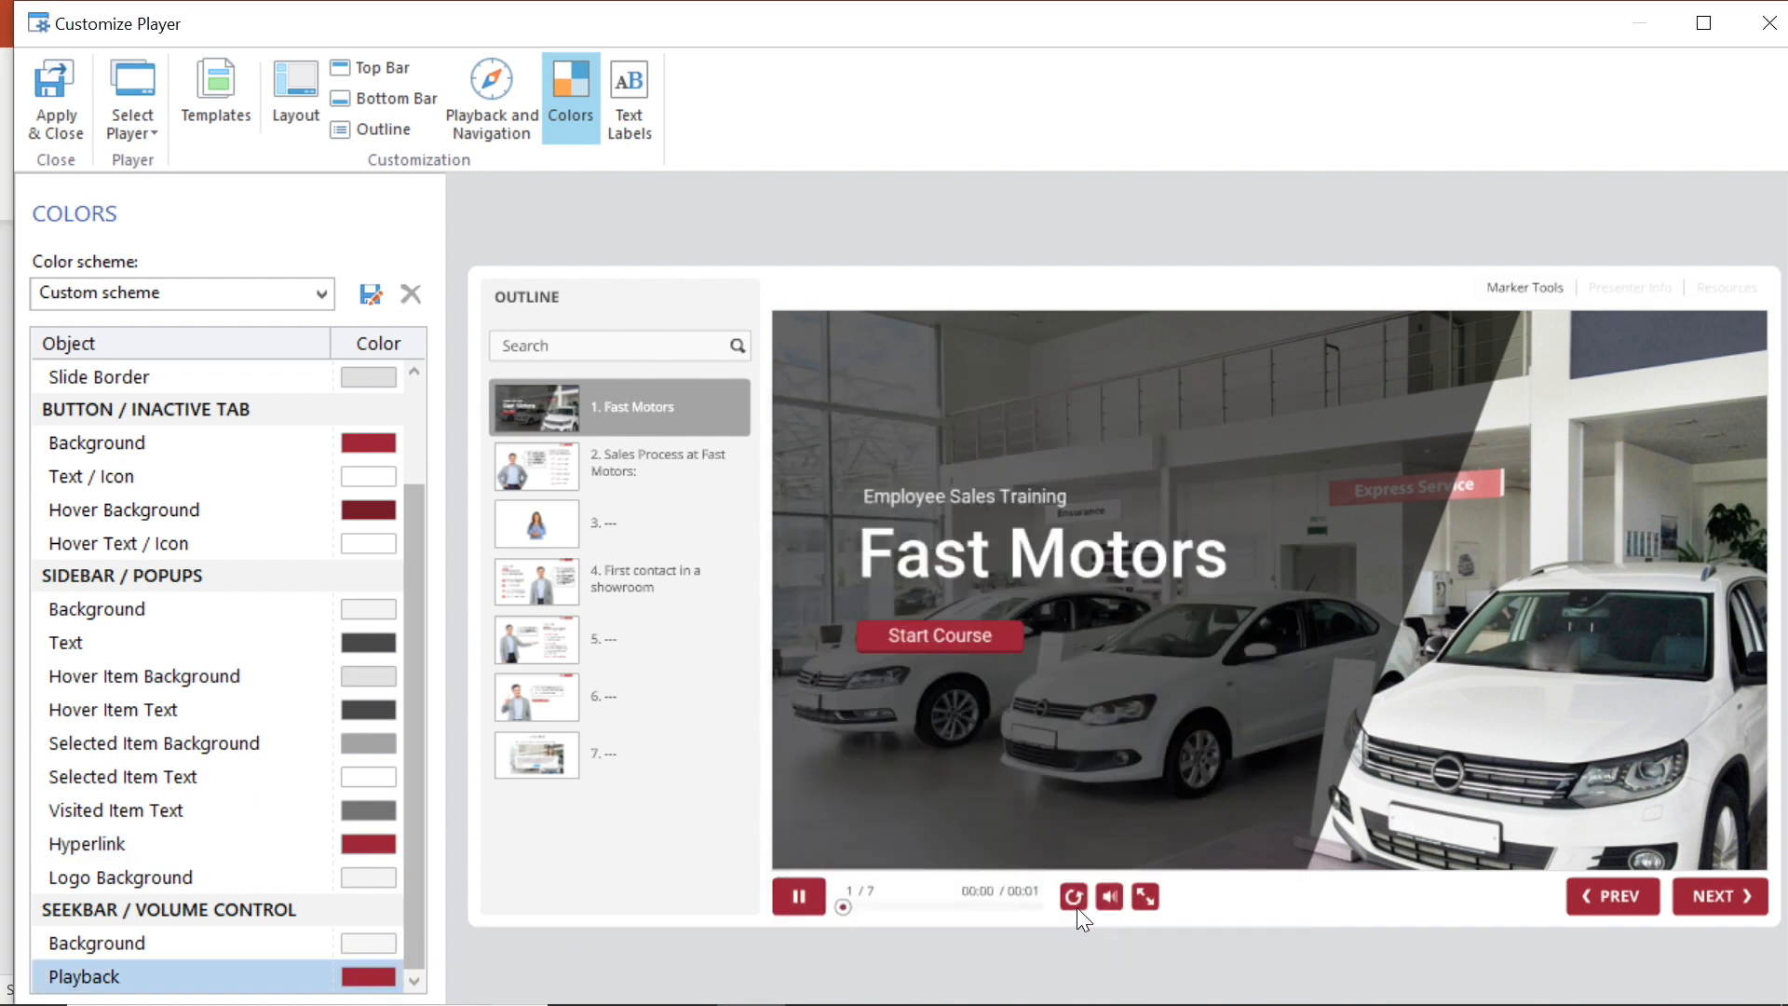
Choose the built-in English text label preset and change the sidebar tab's Outline label to OVERVIEW.
click(632, 110)
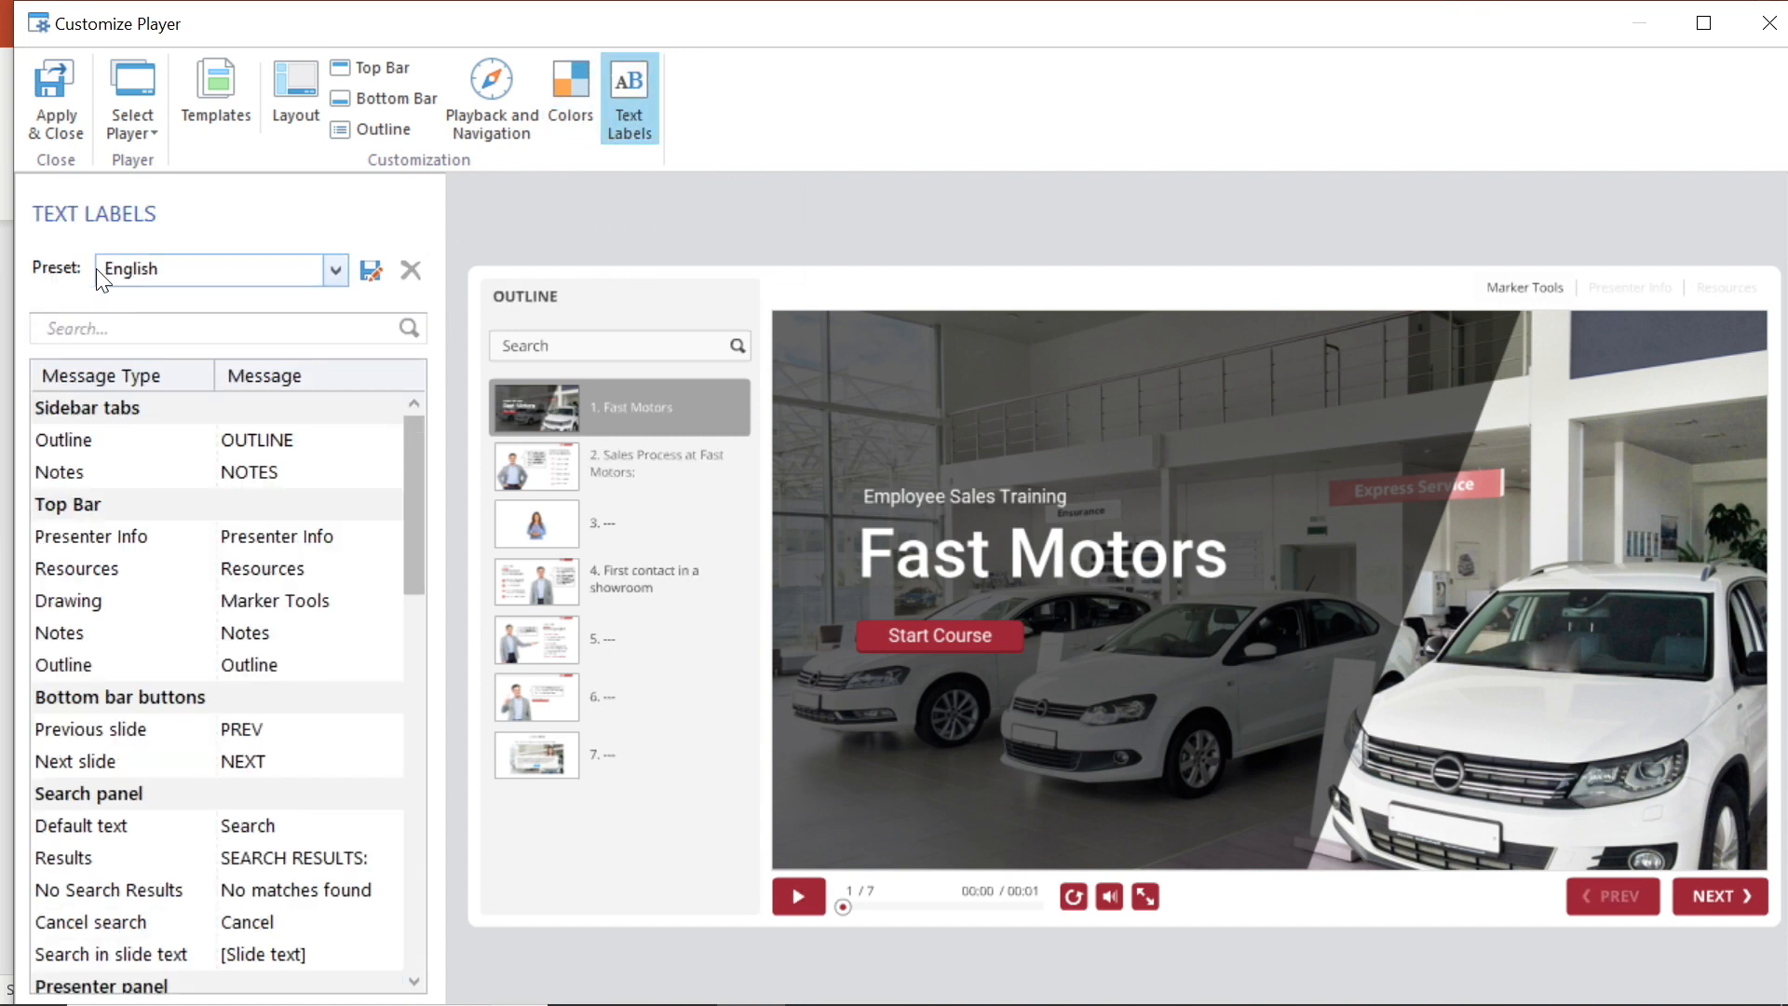
click(337, 272)
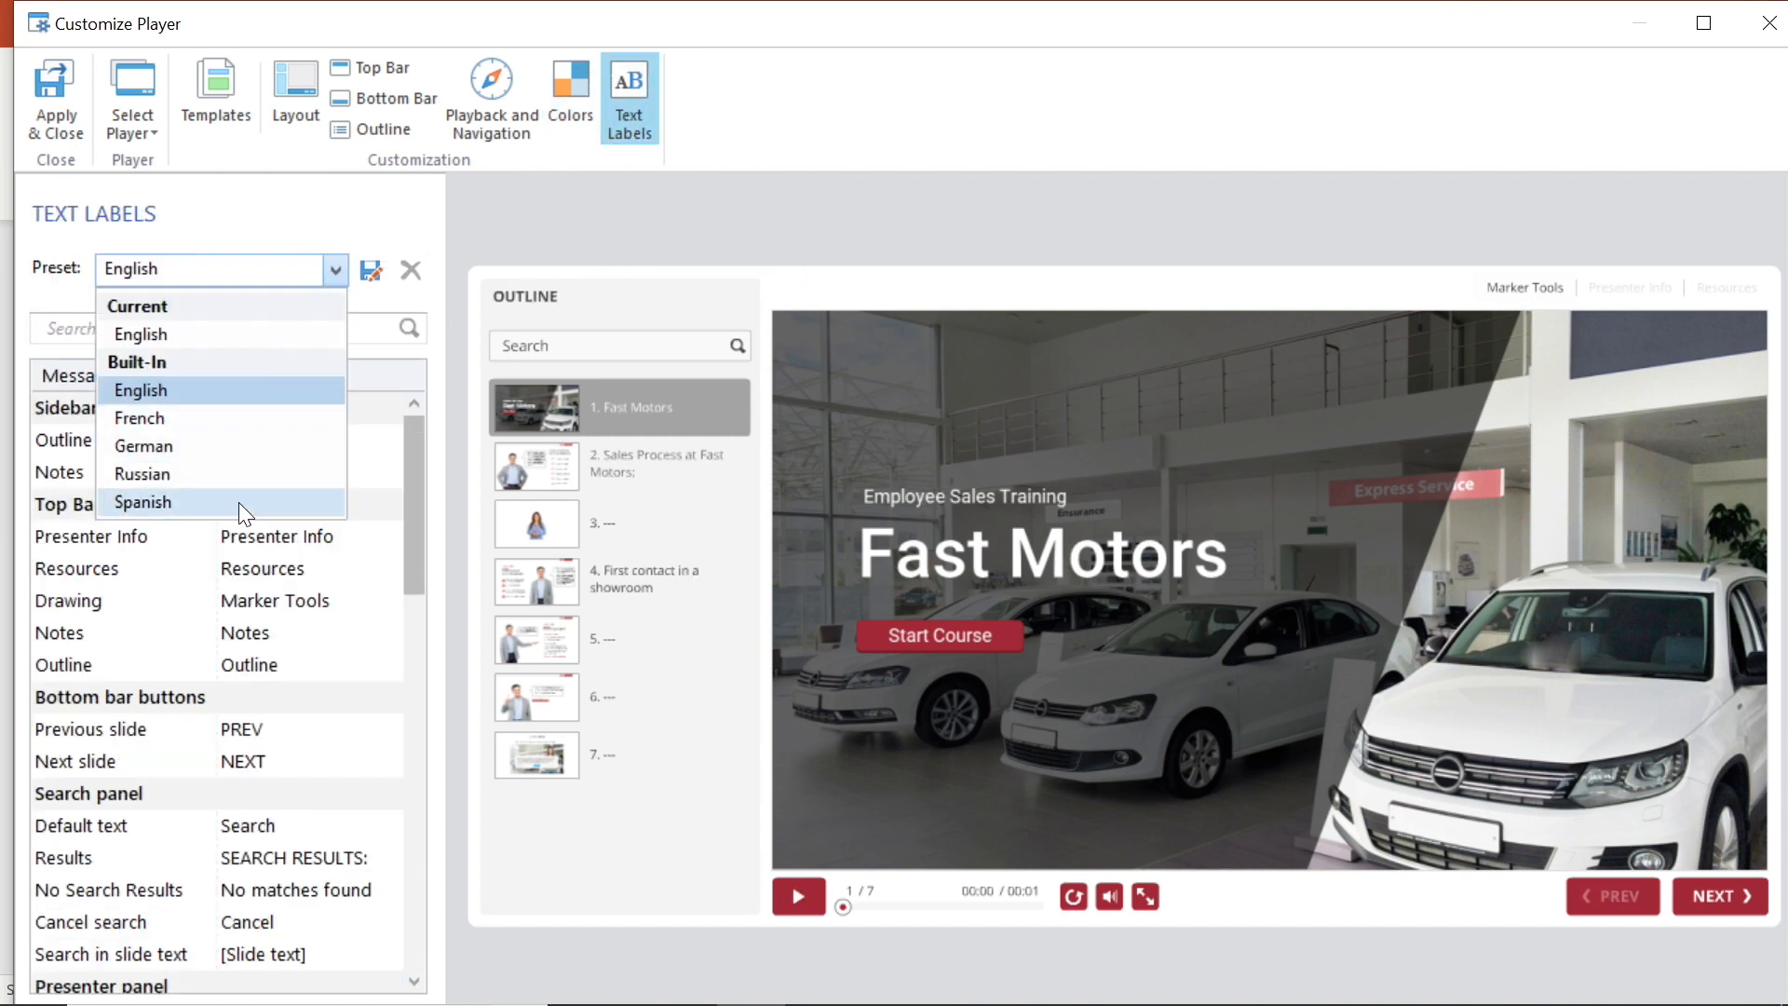
click(157, 393)
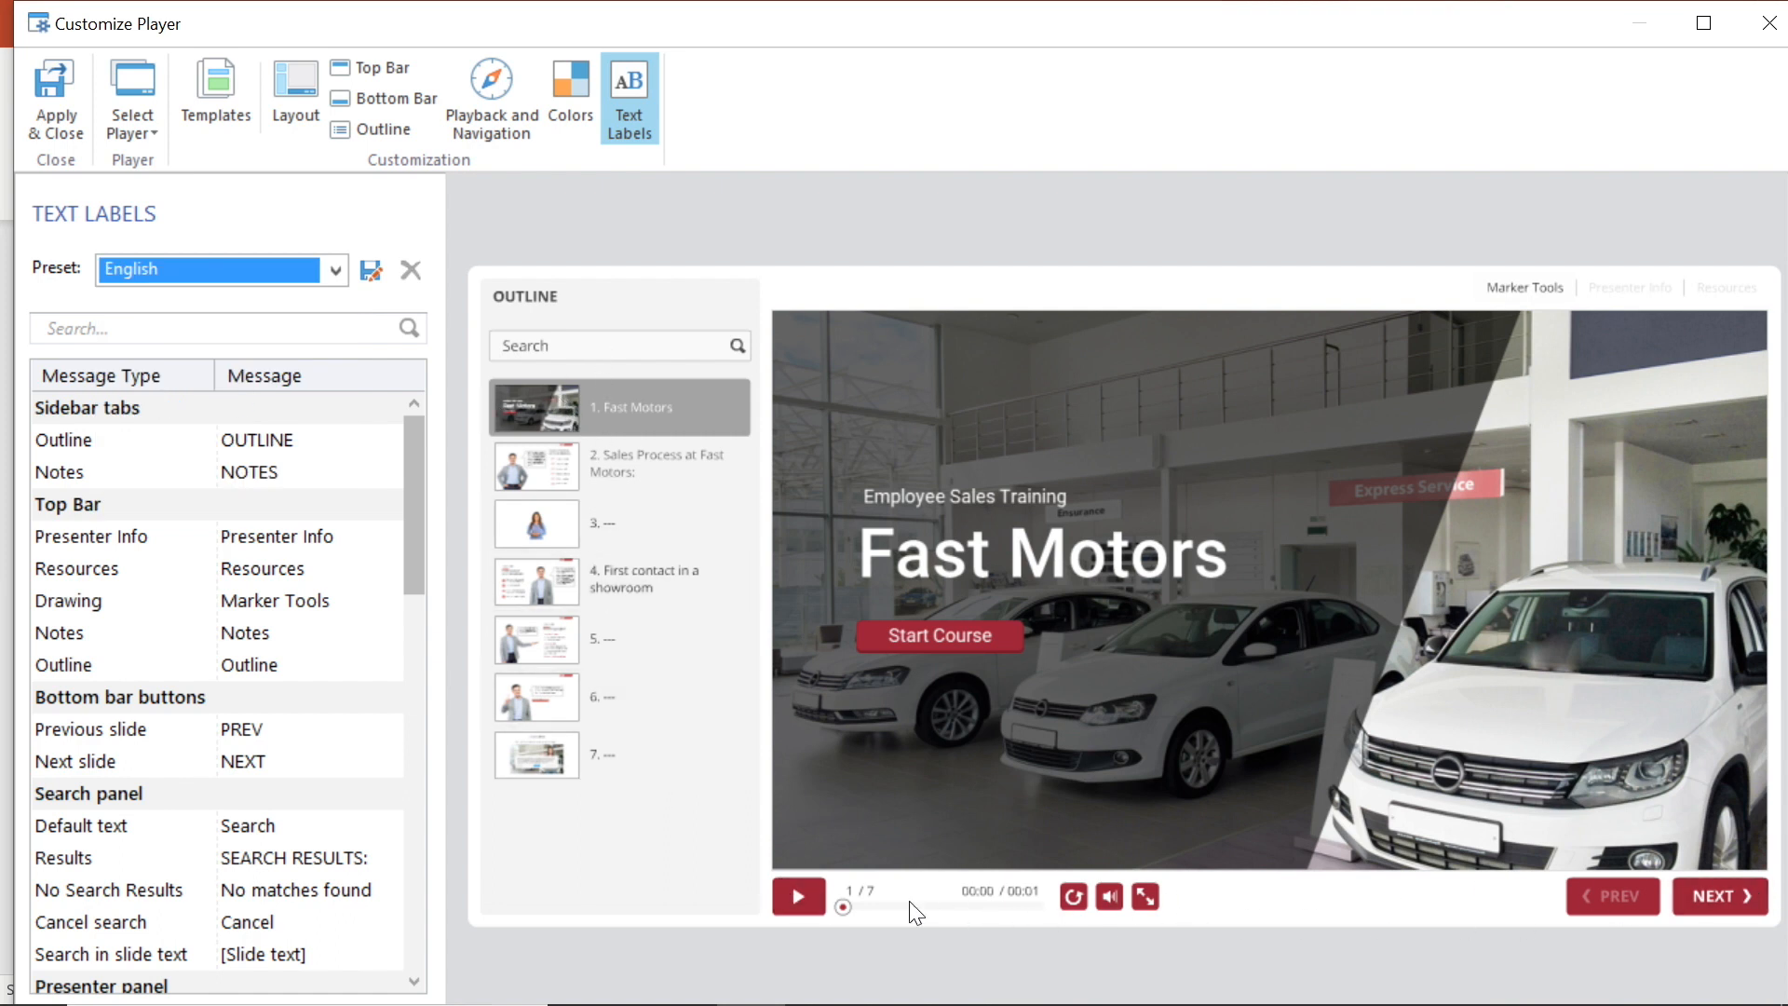
drag(413, 473, 406, 375)
double_click(337, 441)
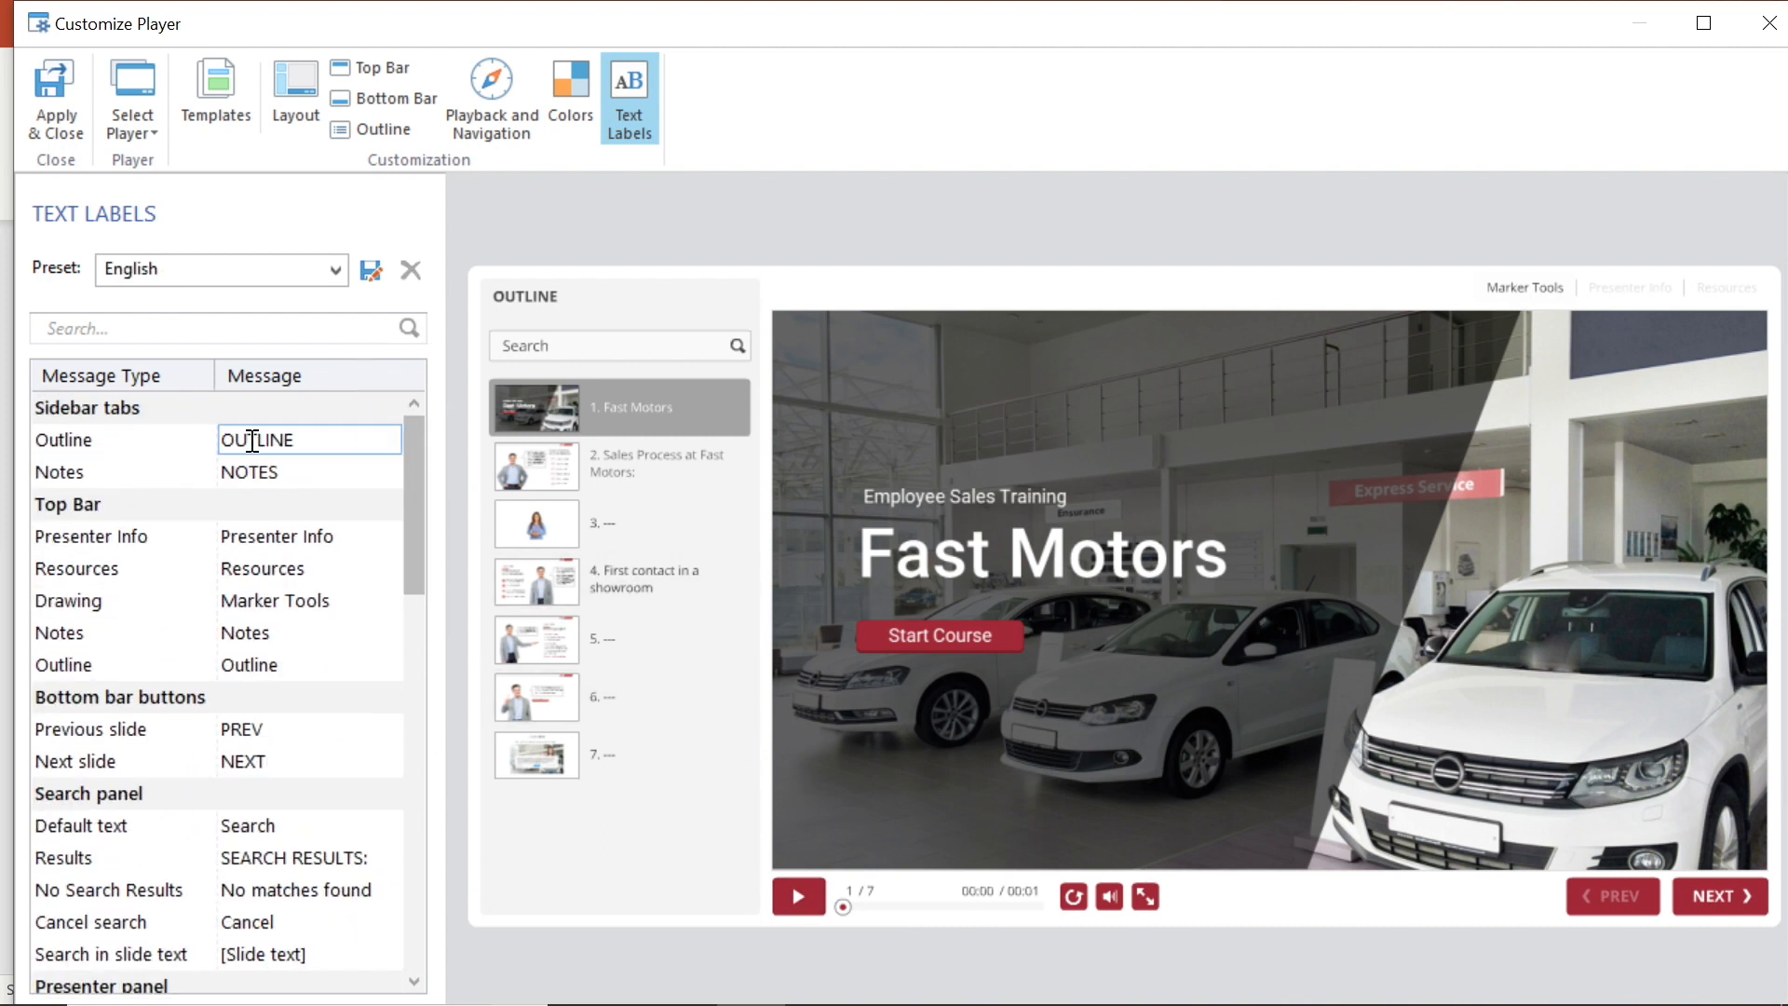
text(OVERVIEW)
key(Return)
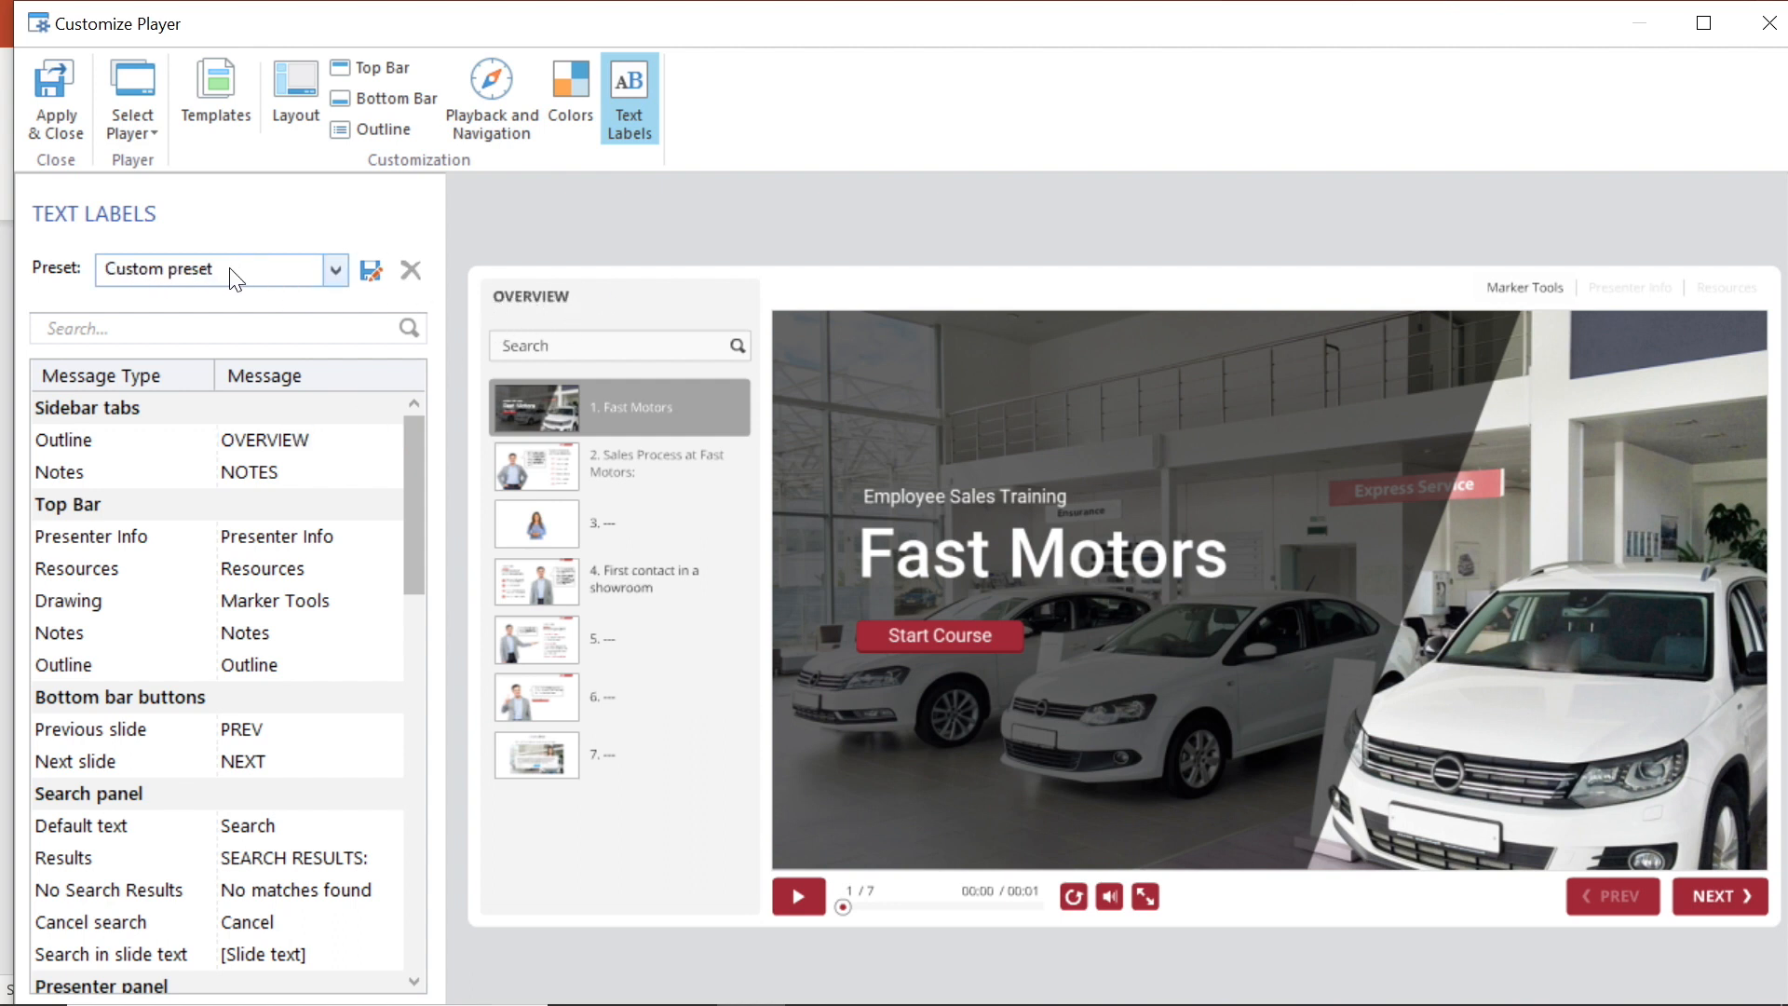
Save the customized text labels as a preset named English (modified).
click(330, 277)
click(330, 278)
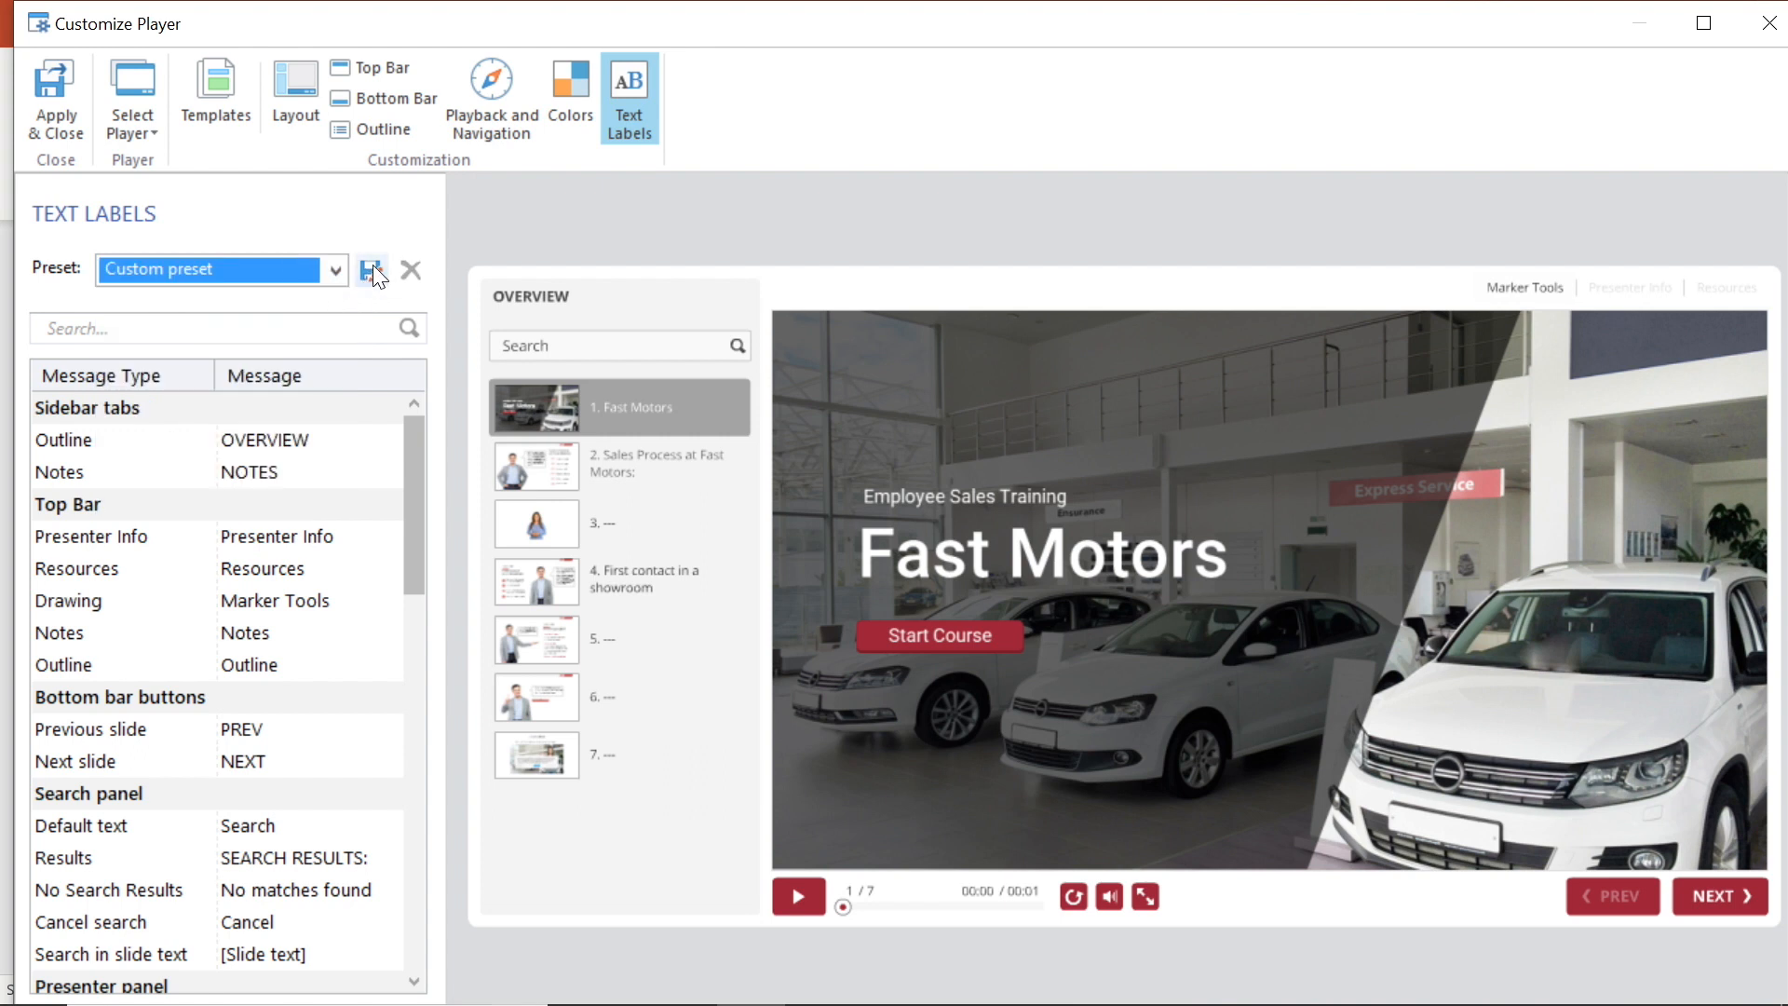
click(371, 270)
click(982, 651)
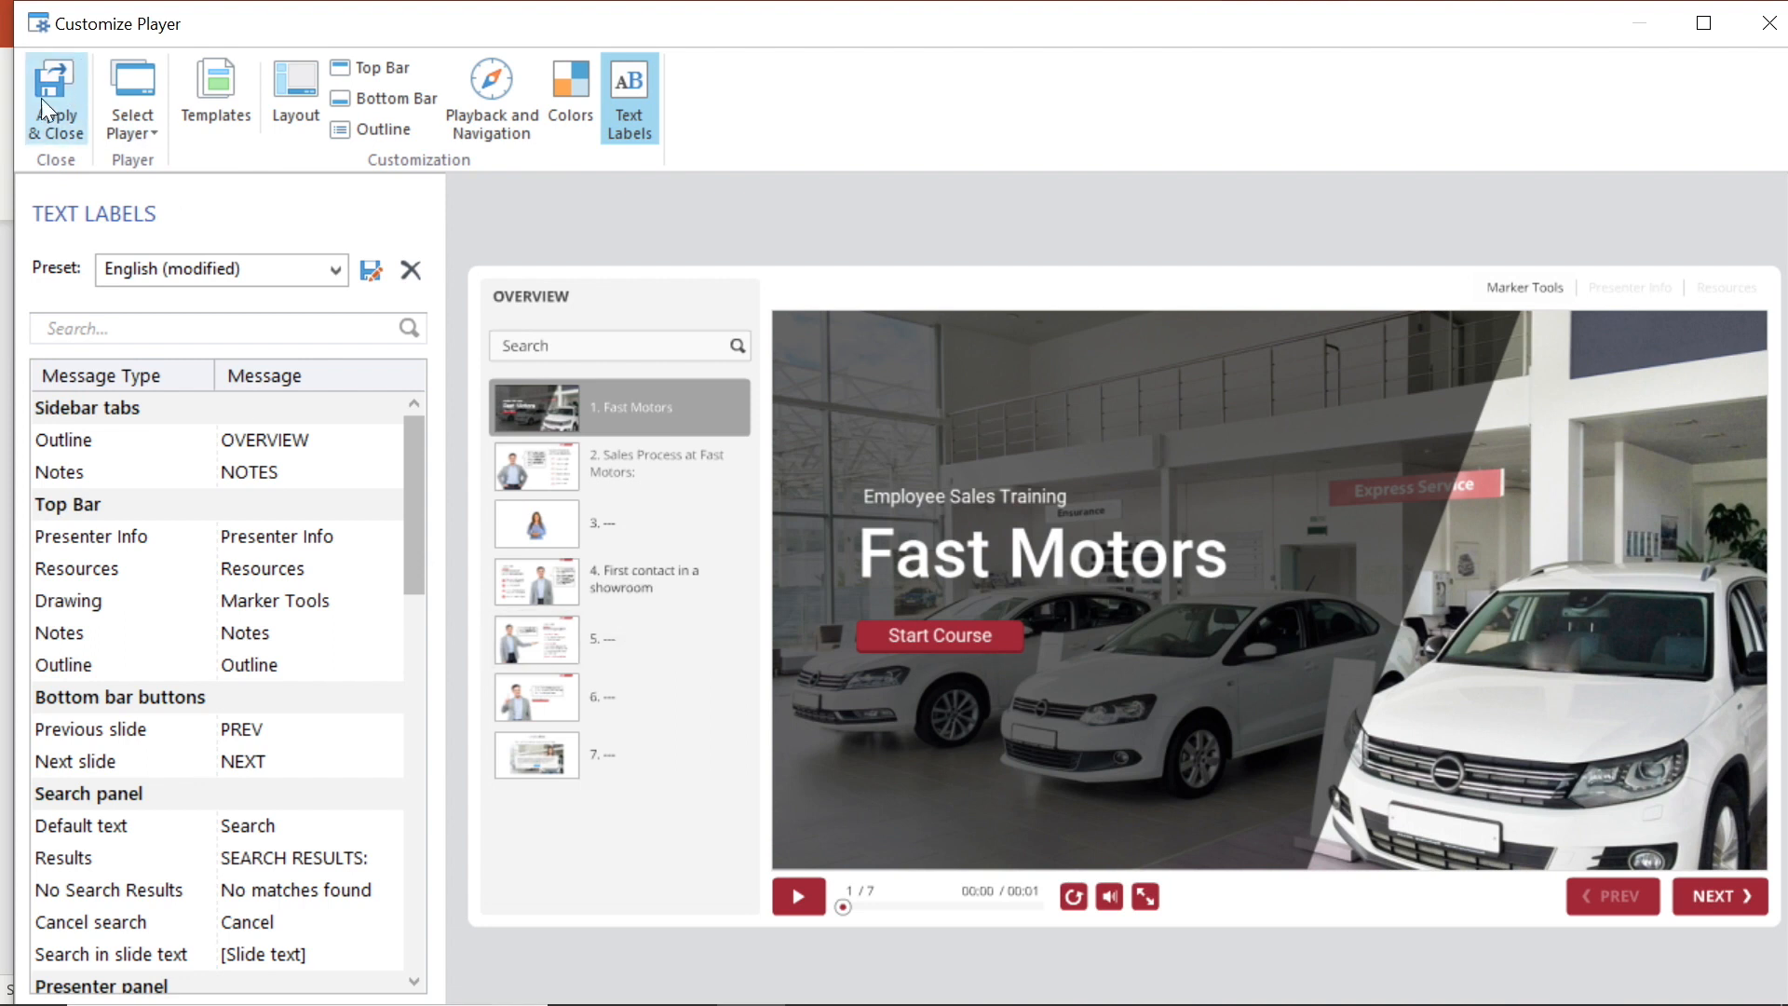
Apply the player customizations, return to the presentation and start a preview of the course.
click(72, 104)
click(1340, 123)
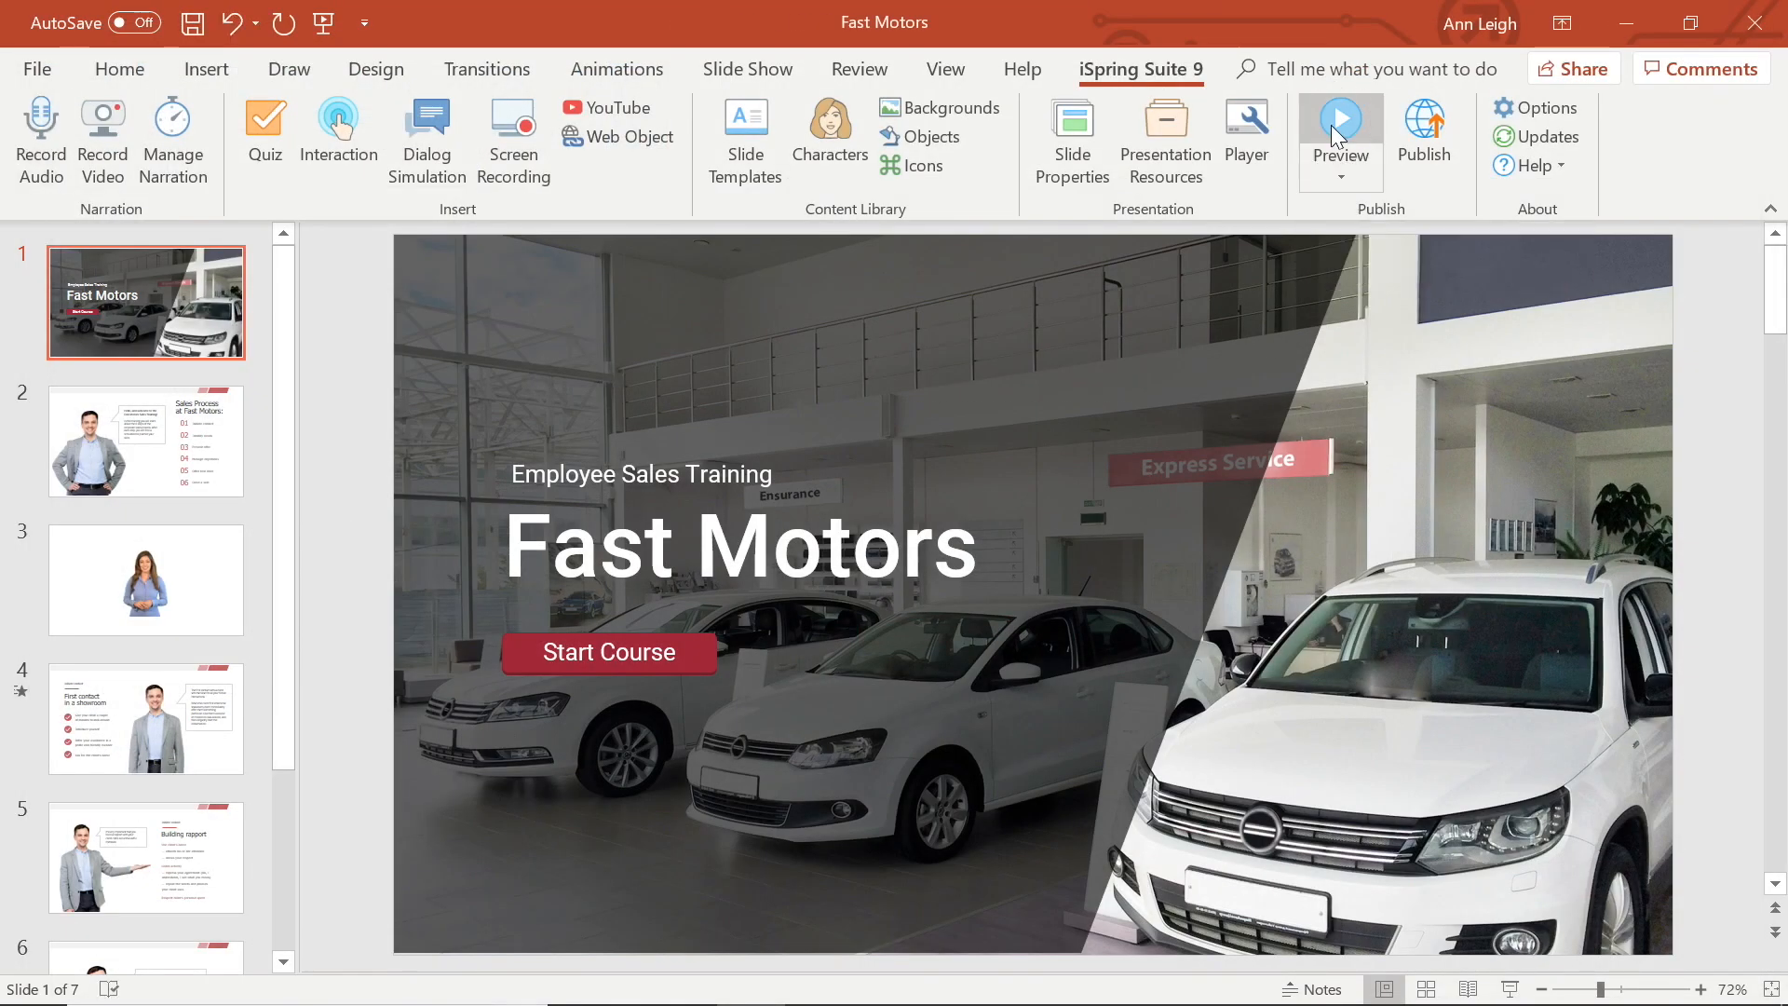